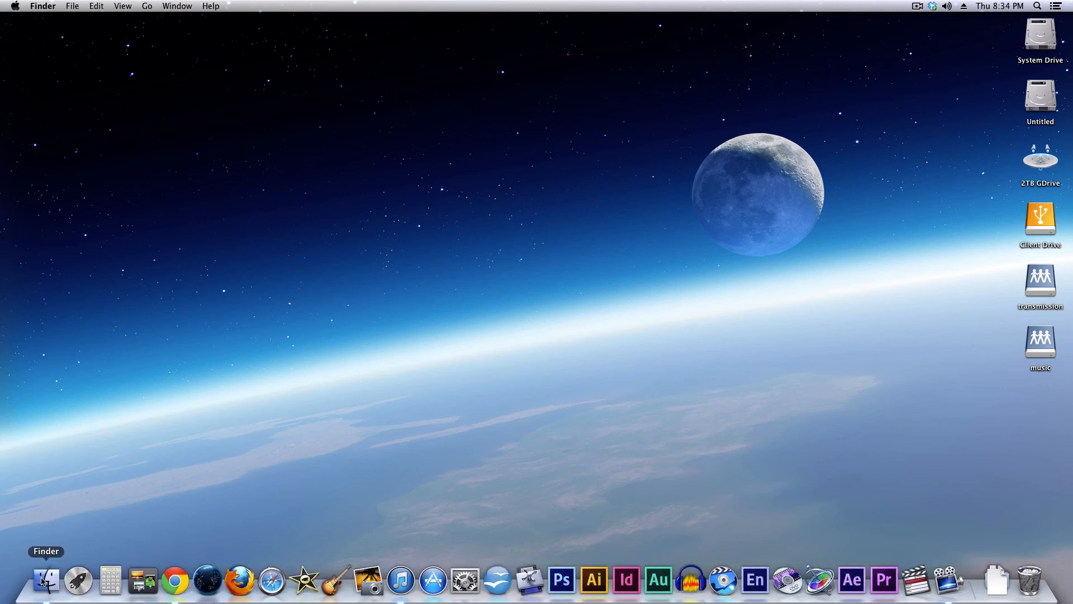
Open a Finder window and examine the computer's connected drives, including 2TB GDrive, System Drive, transmission, music and Client Drive
click(45, 579)
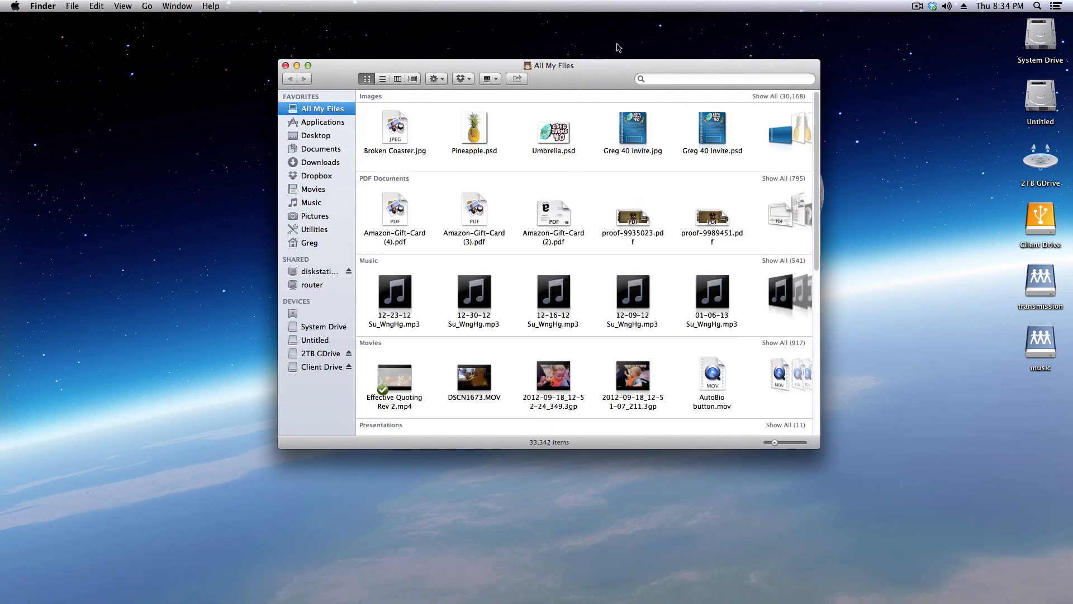
mouse_move(605, 71)
mouse_down()
mouse_move(598, 56)
mouse_move(591, 86)
mouse_up()
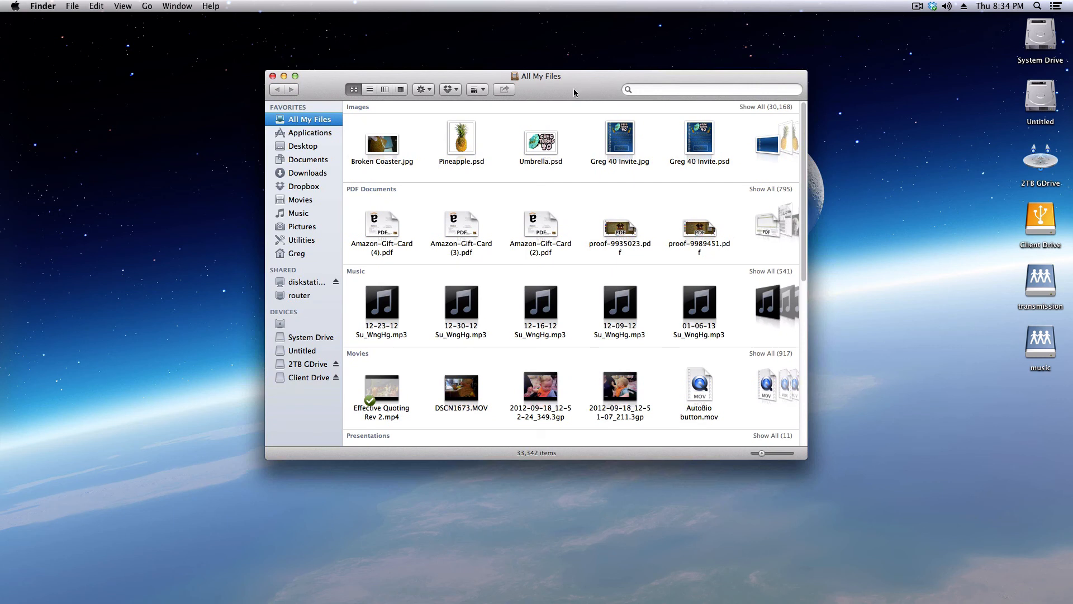
click(300, 324)
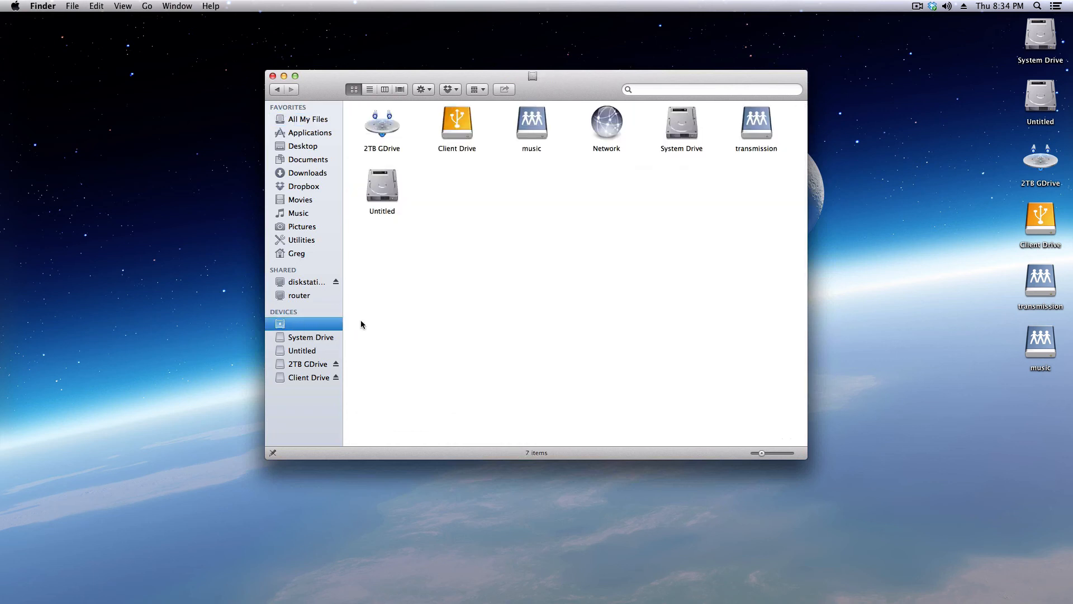
click(382, 130)
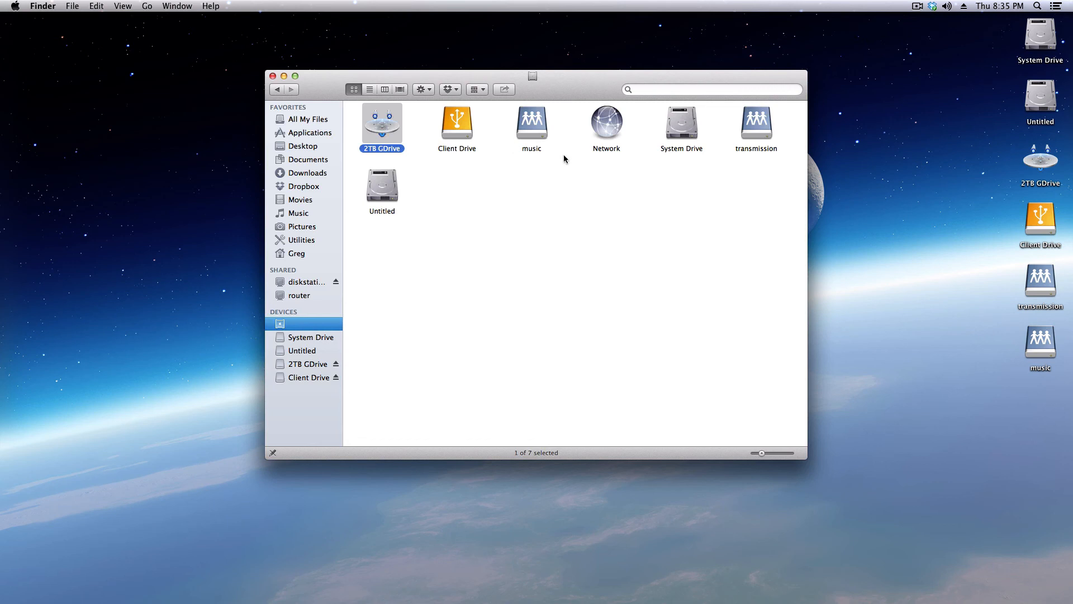
click(674, 132)
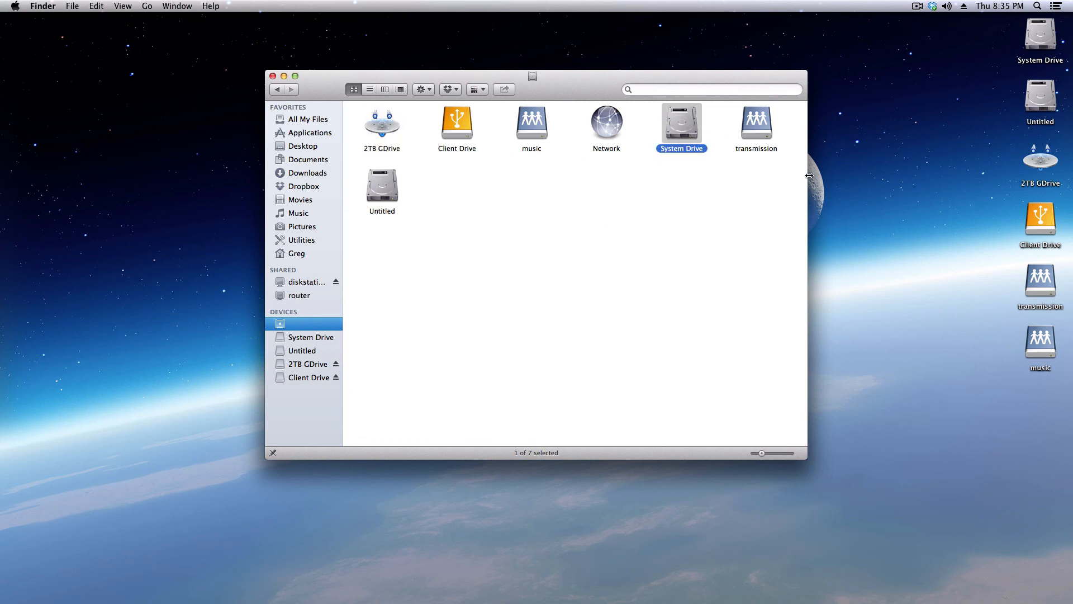
click(767, 128)
click(524, 129)
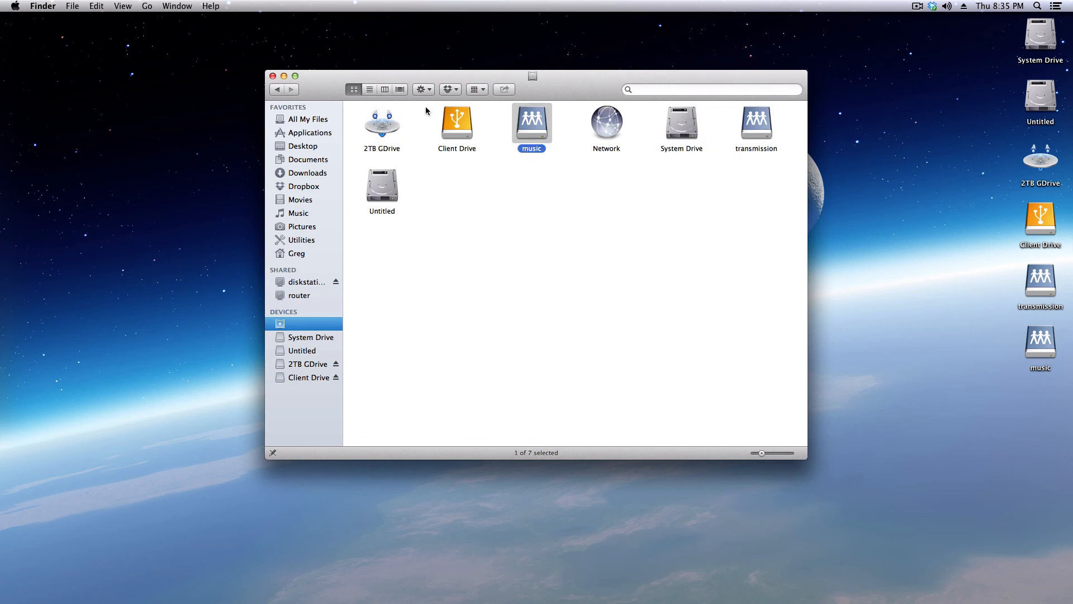
click(462, 130)
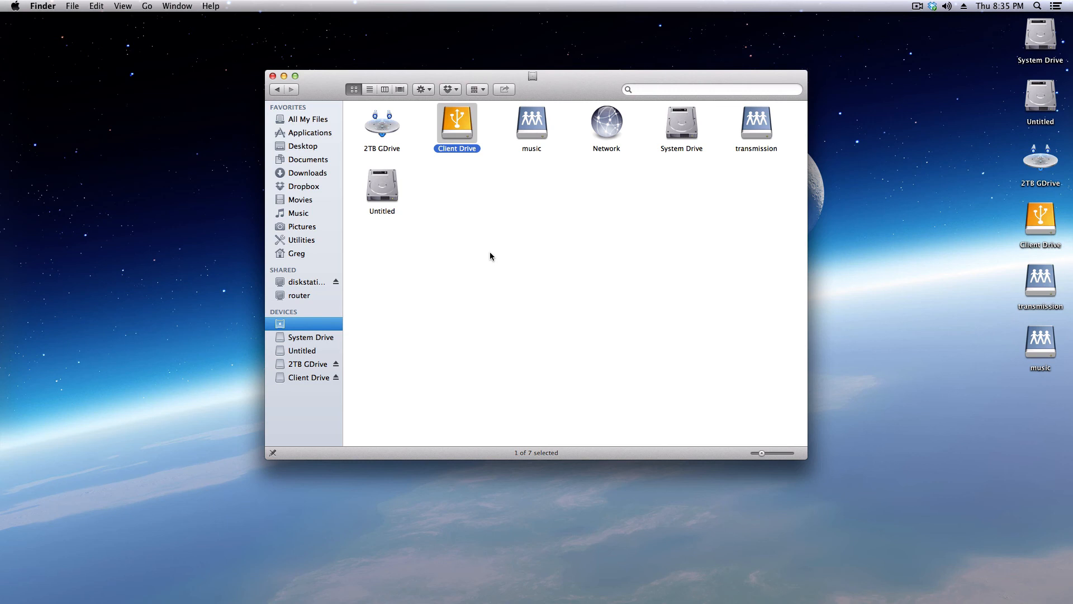
Switch to Final Cut Pro and close the Sandbox project
mouse_move(400, 587)
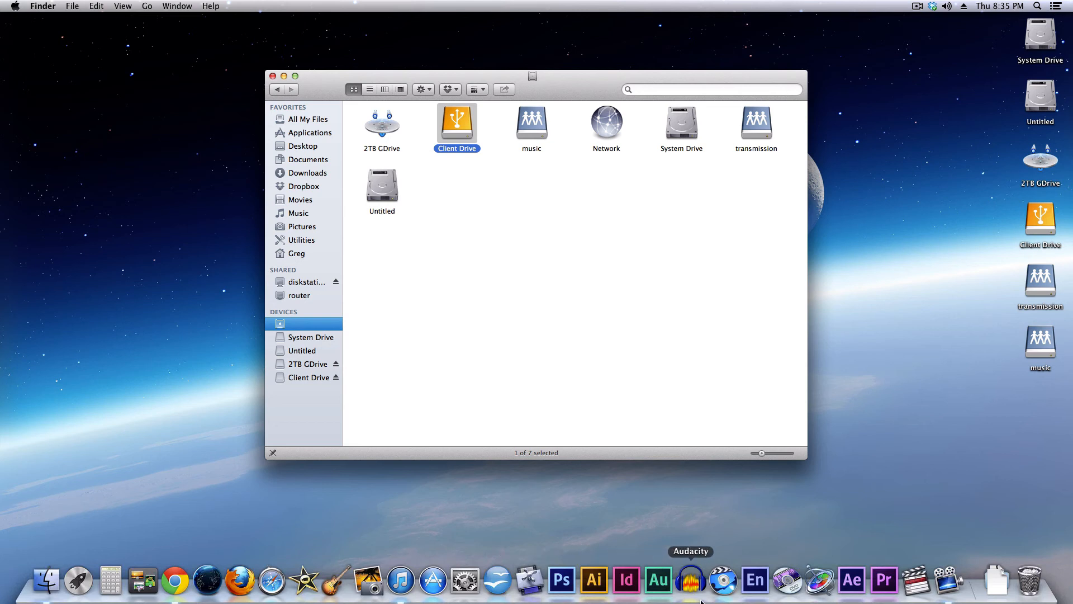
click(912, 586)
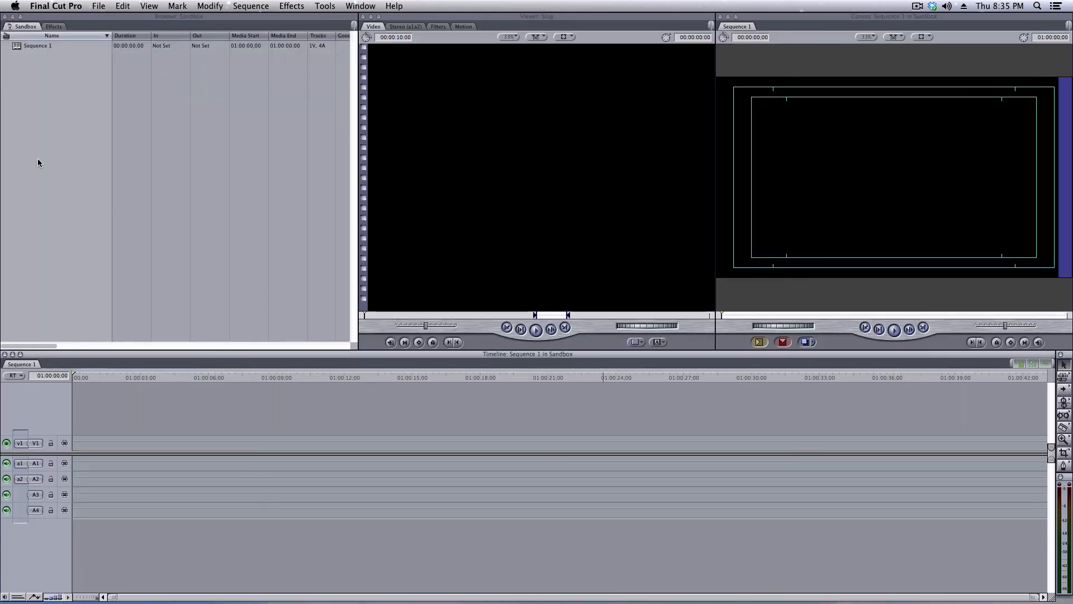
right_click(29, 26)
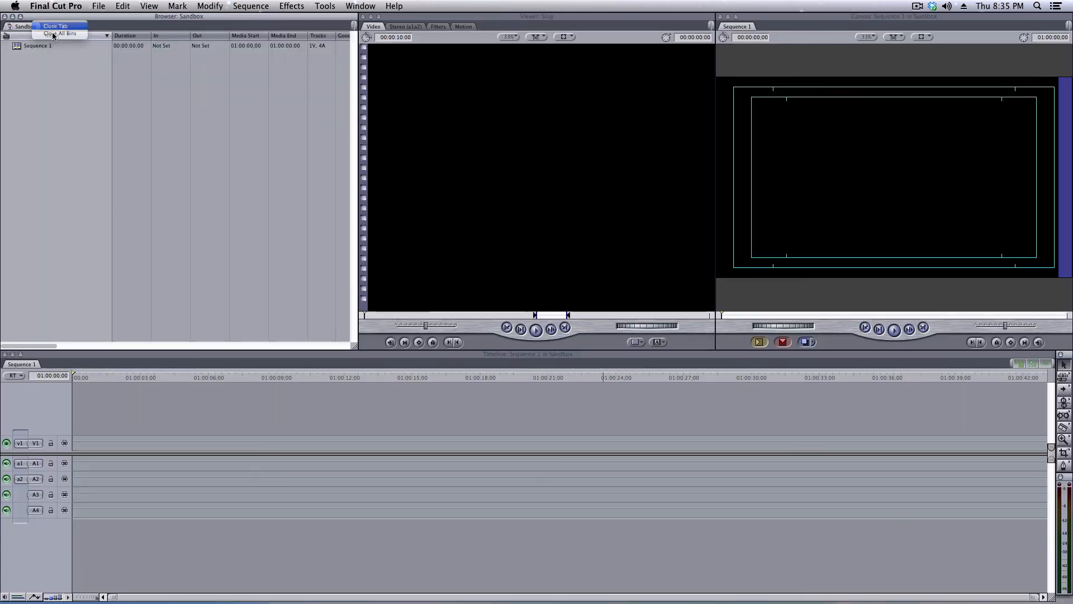
click(53, 27)
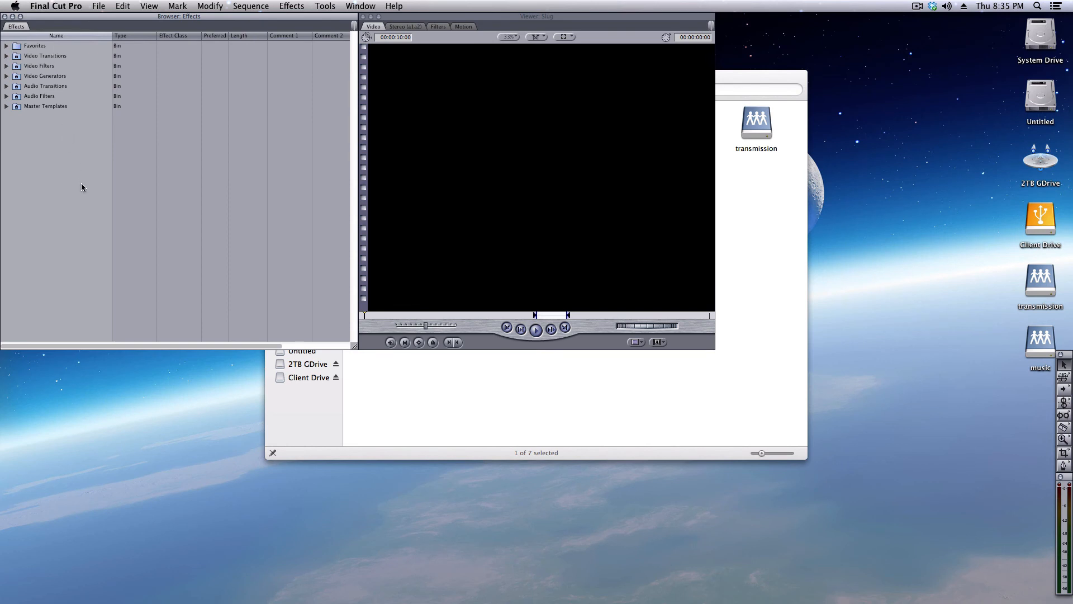
Create a new project and start saving it, enlarging the save dialog so that all drives can be reached
click(100, 6)
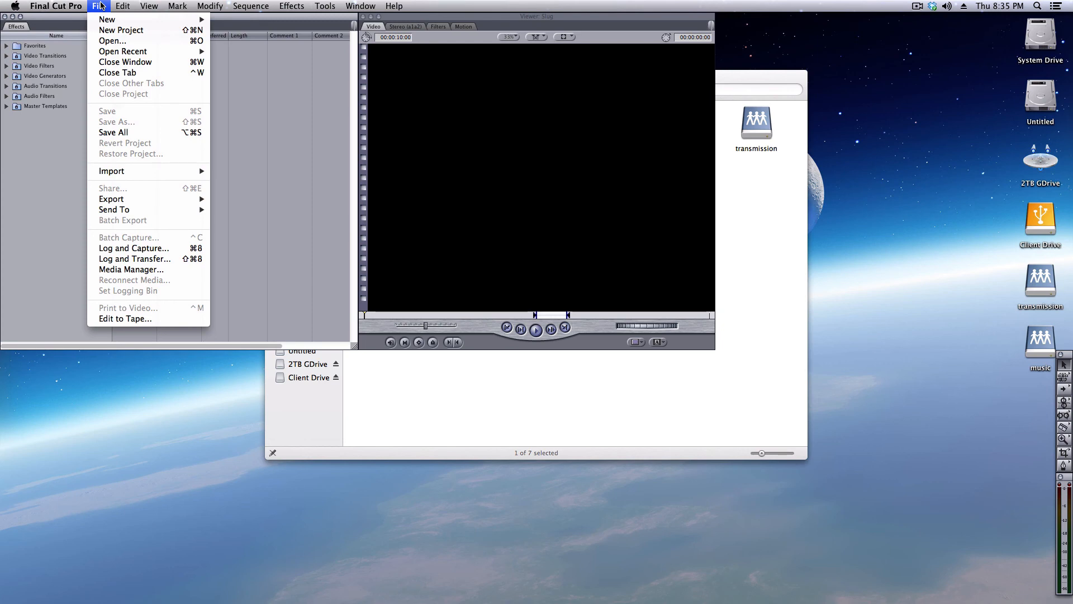
click(114, 34)
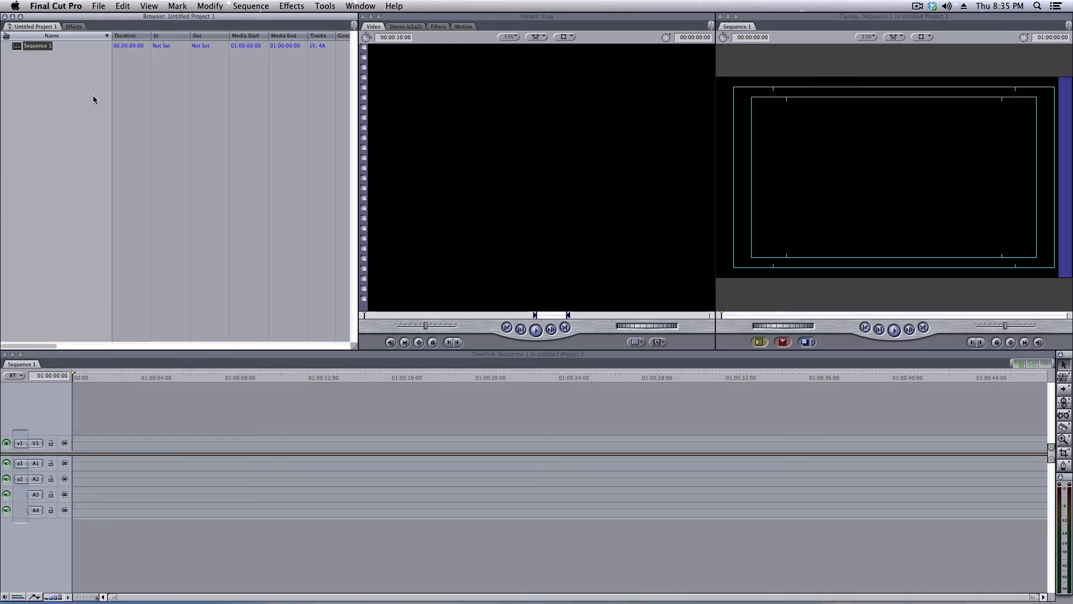
click(100, 6)
click(117, 121)
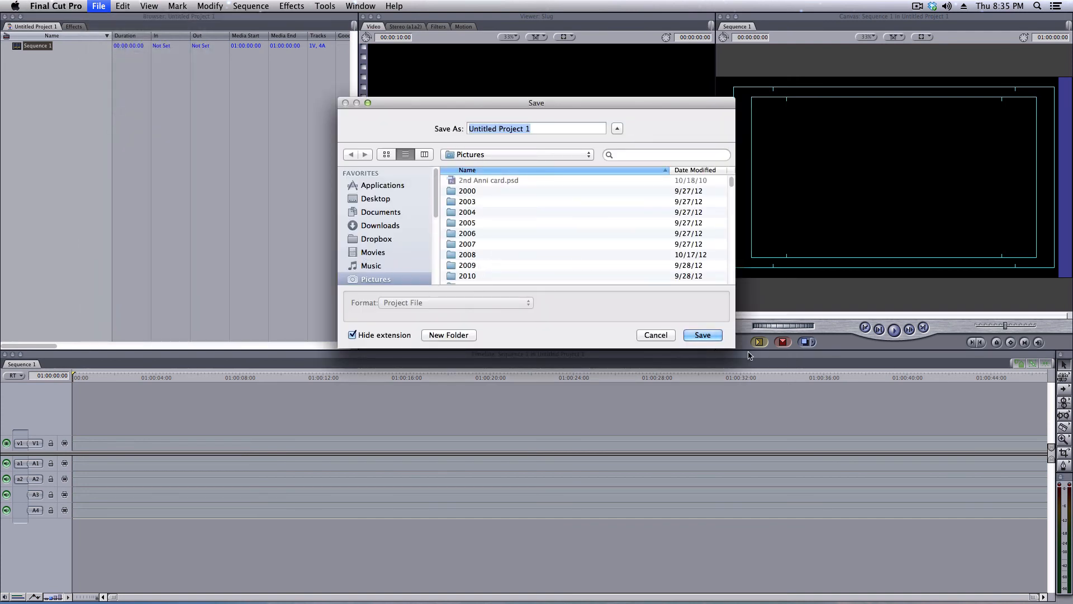
drag(733, 347, 830, 561)
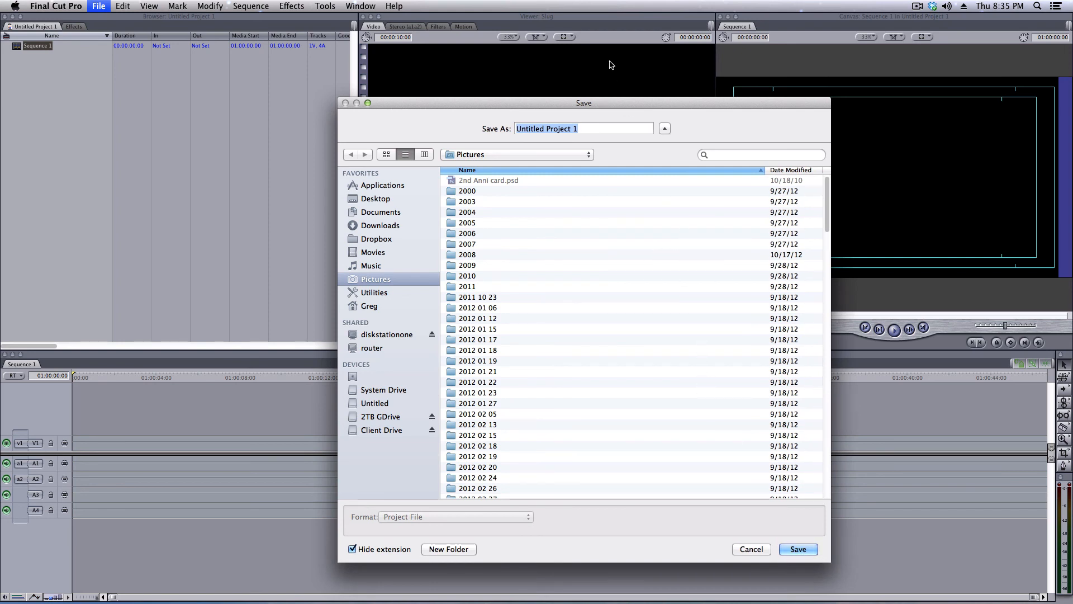
drag(606, 104, 563, 38)
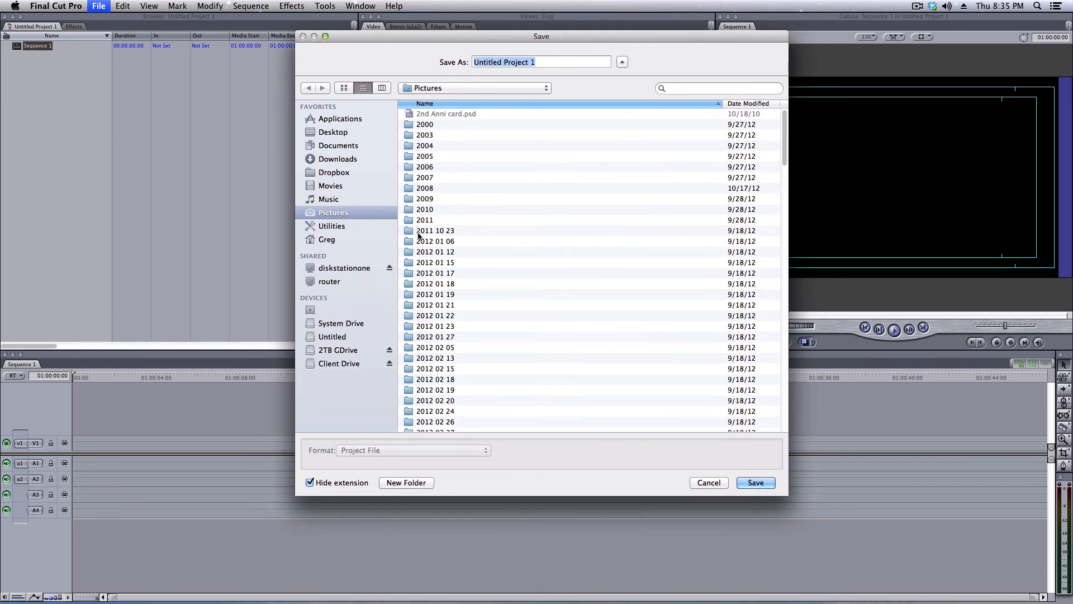
Look through 2TB GDrive, System Drive and diskstationone as possible locations for the project file
click(354, 353)
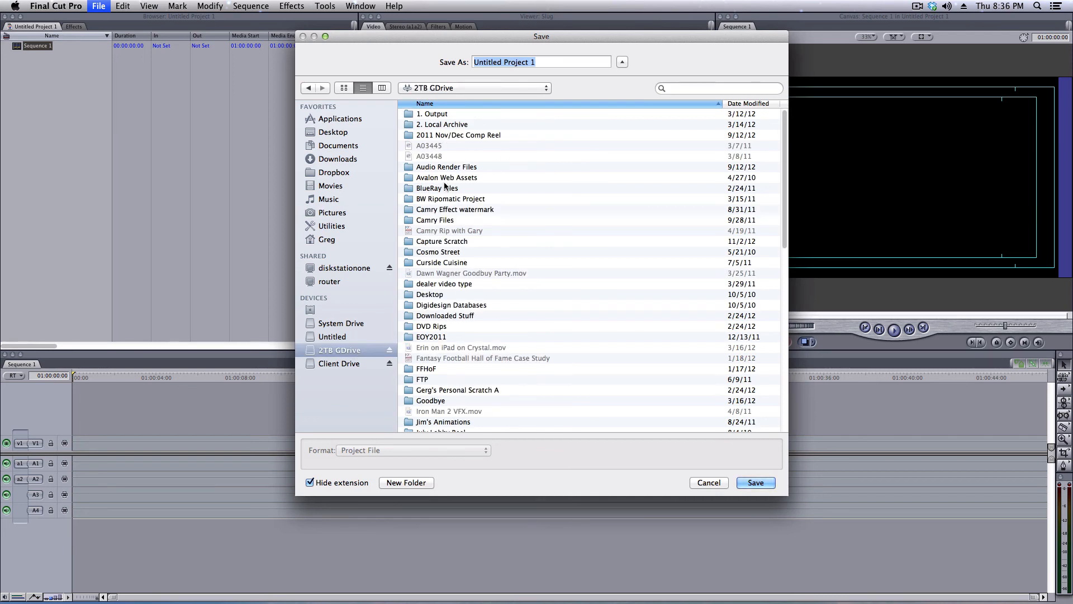
click(439, 243)
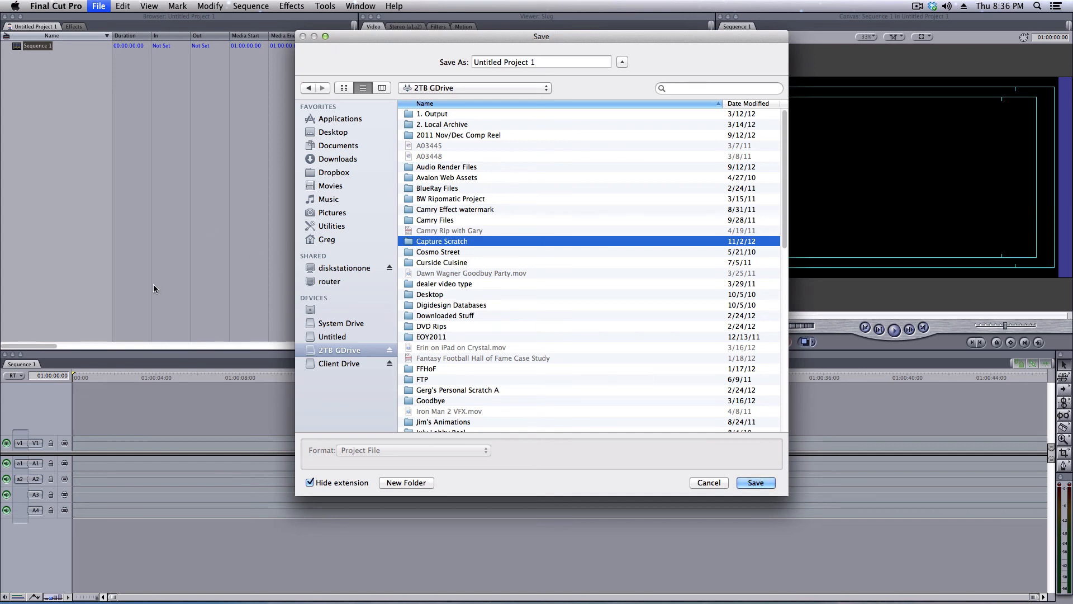
click(343, 327)
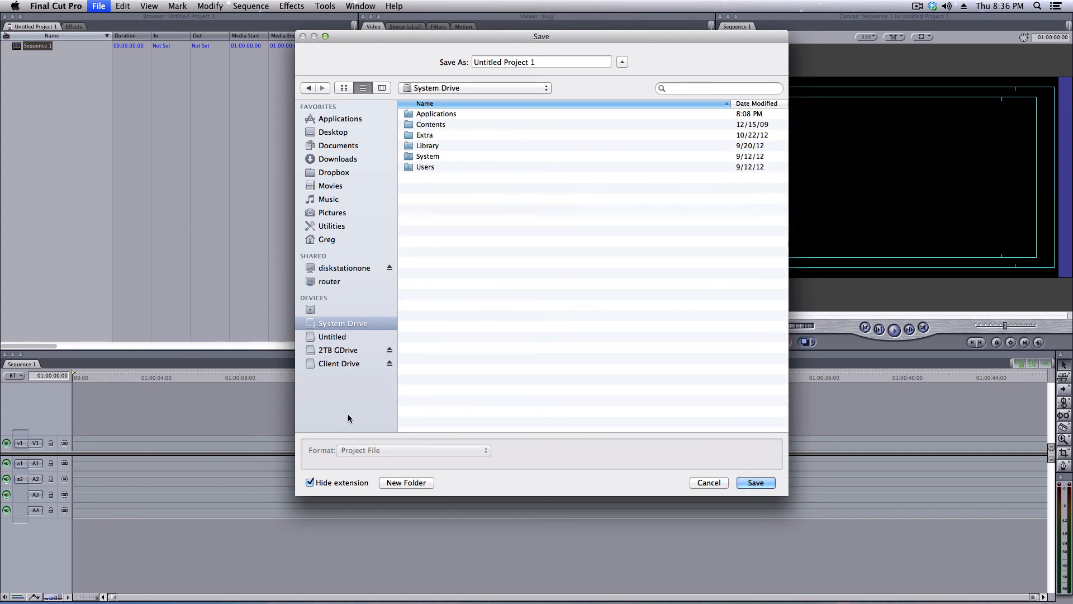
click(351, 270)
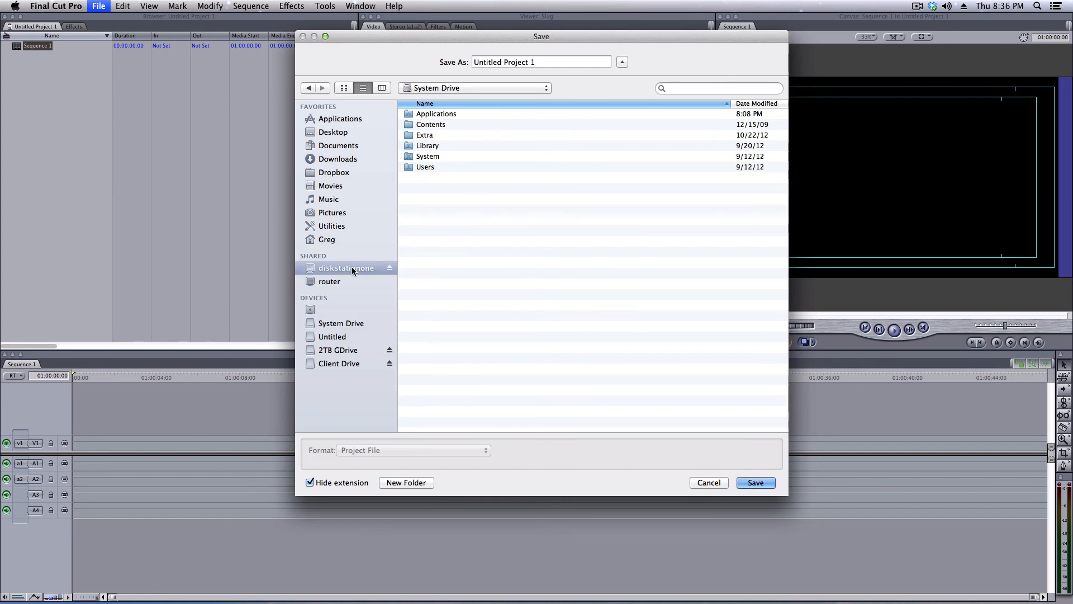
click(344, 351)
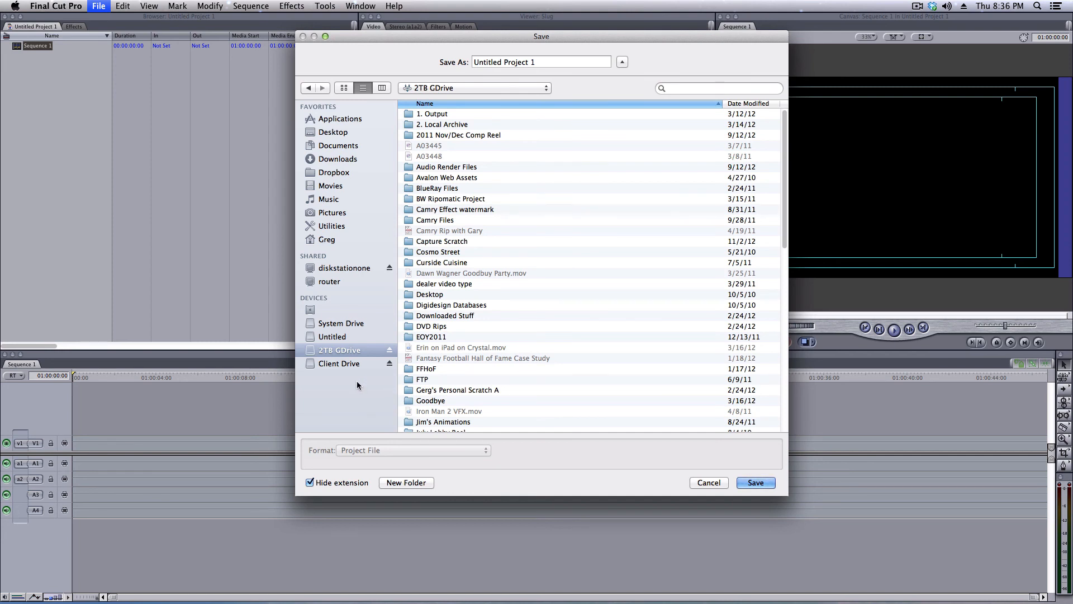
Save the project as Client Project on Client Drive
click(354, 364)
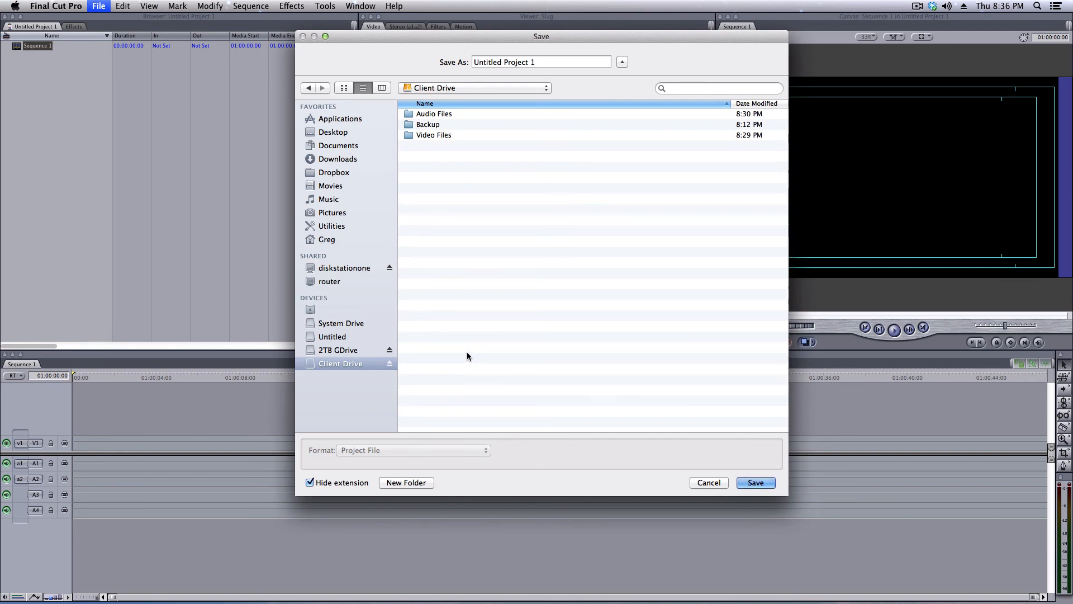
drag(553, 61, 393, 59)
text(Client Project)
key(Return)
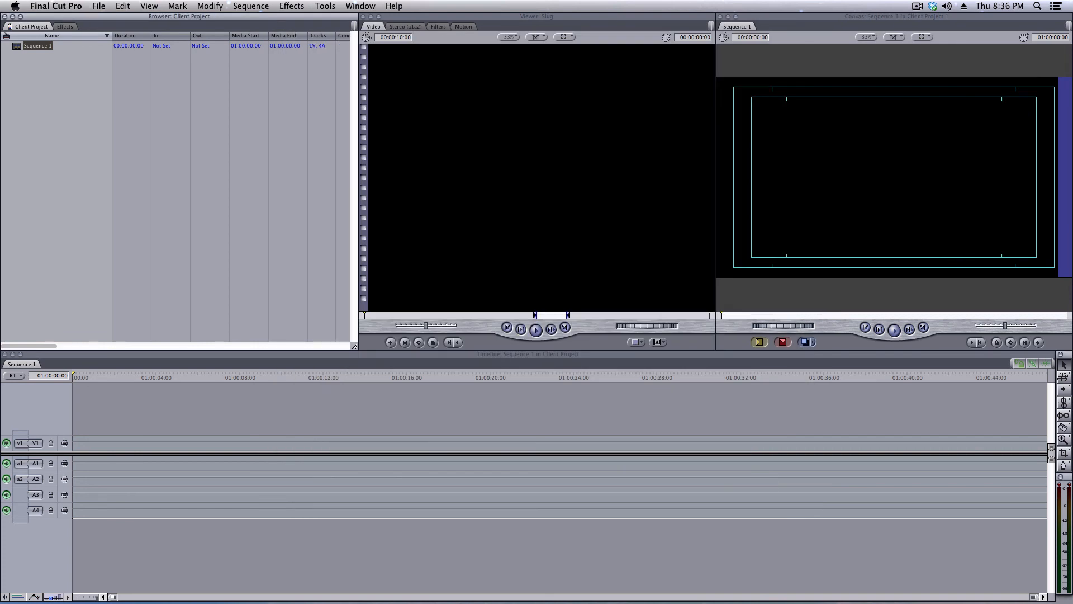
Review the User Preferences from the general and Autosave Vault settings through editing, labels, timeline, render control and audio outputs
click(61, 4)
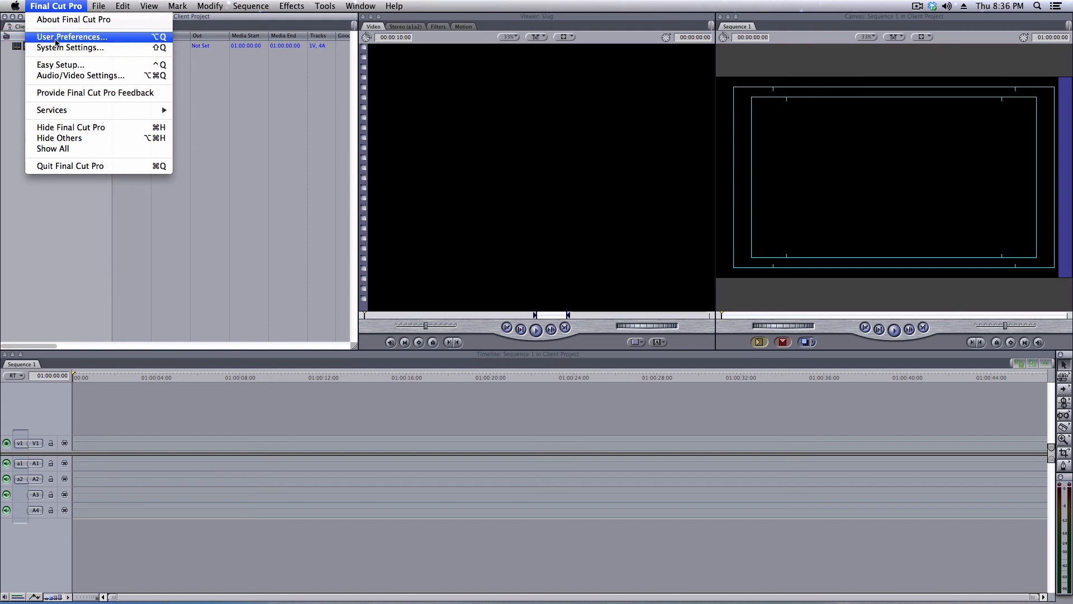
click(56, 37)
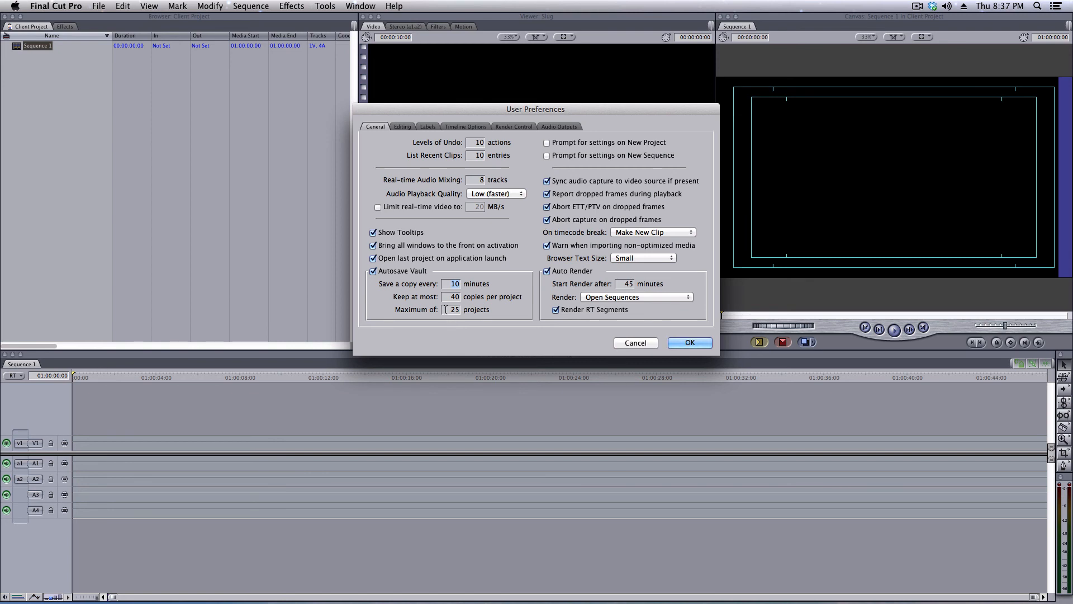
text(5)
text(0)
click(406, 127)
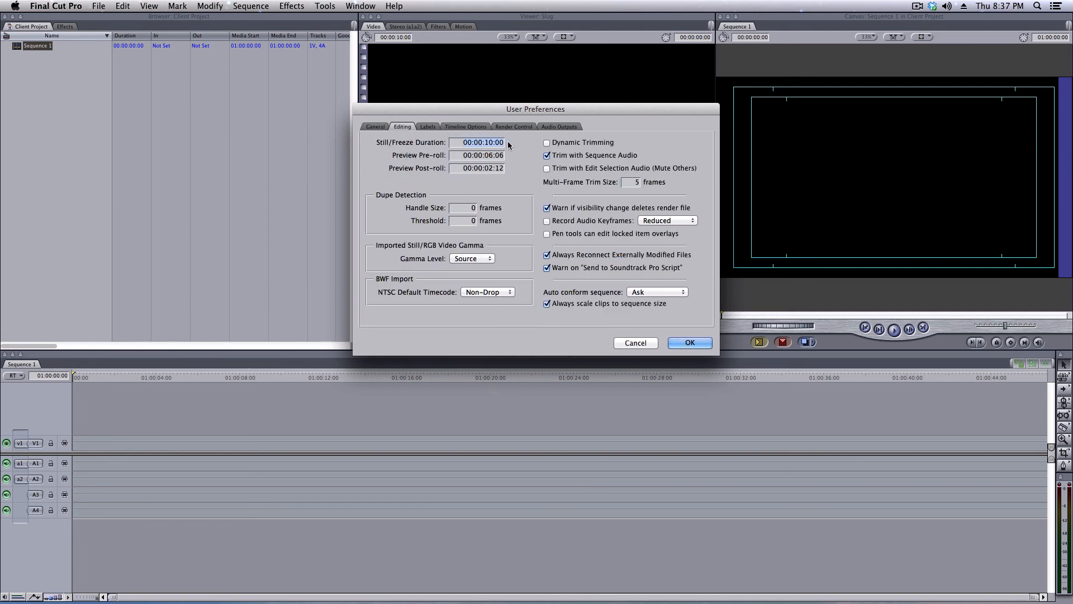
click(428, 126)
click(460, 126)
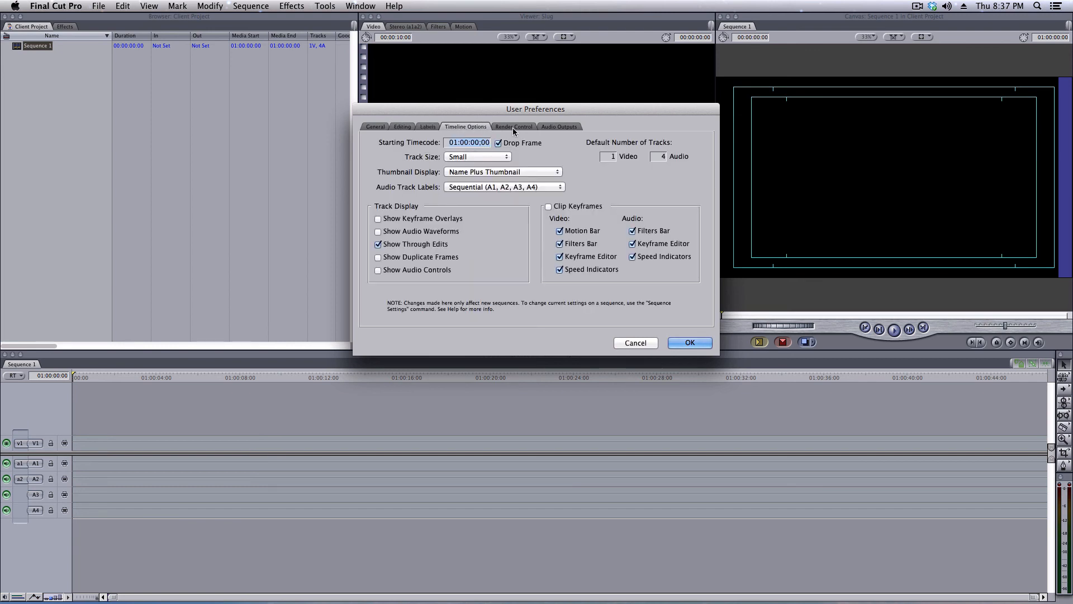
click(512, 128)
click(545, 126)
click(372, 128)
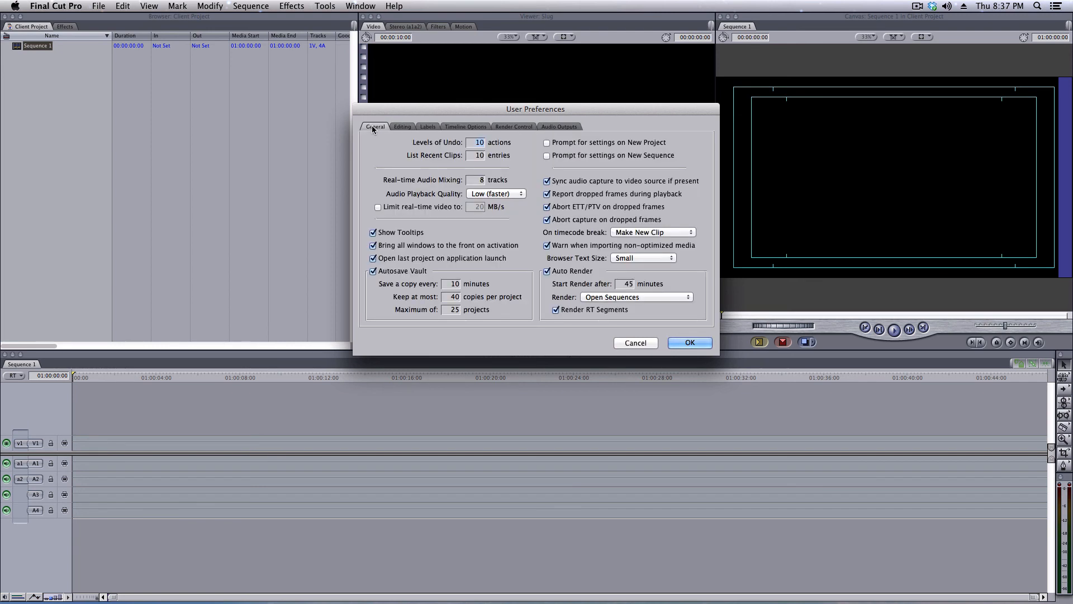
click(690, 343)
Open the scratch disk system settings, and switch to Finder to inspect the contents of Client Drive and System Drive
click(63, 5)
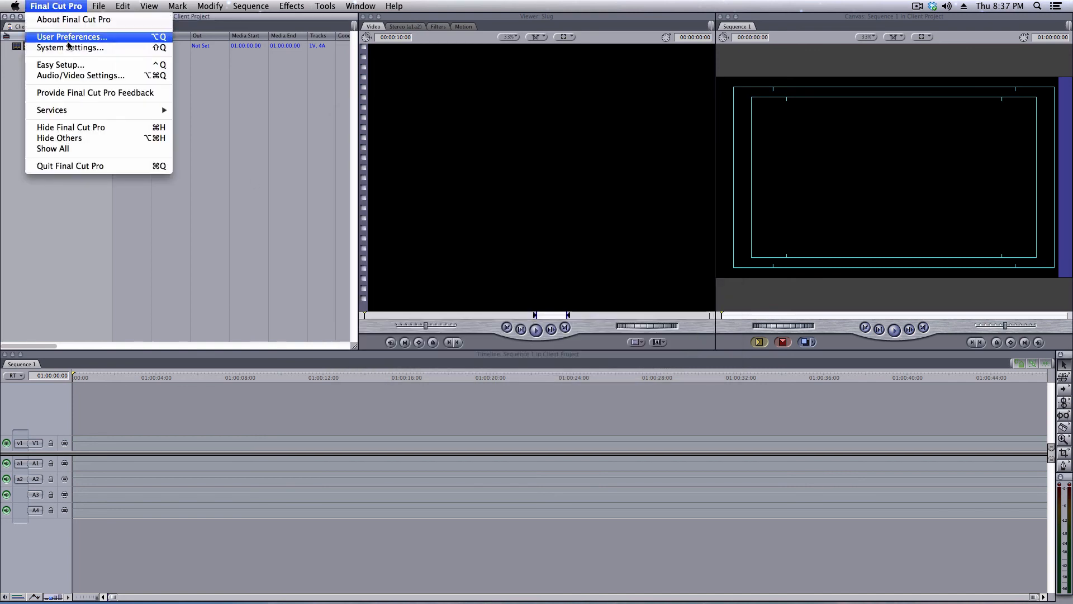
click(69, 47)
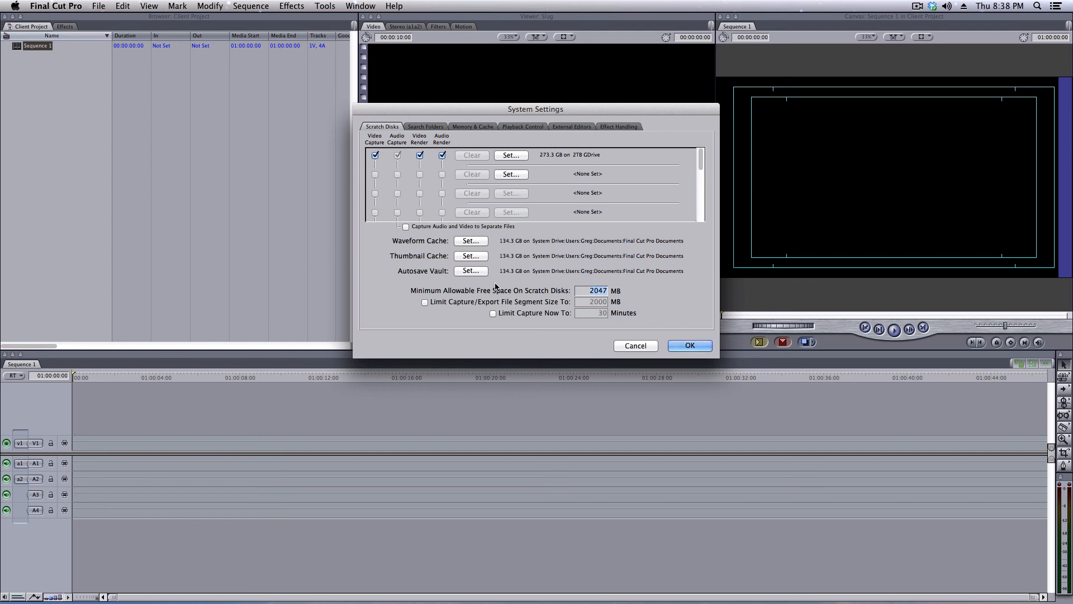
key(super+Tab)
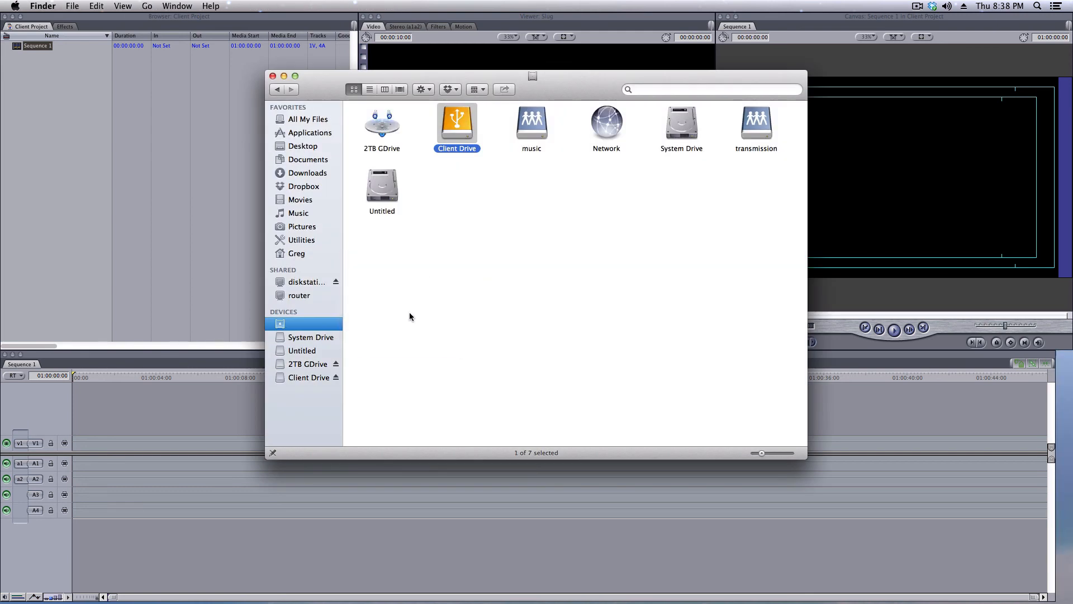
click(321, 378)
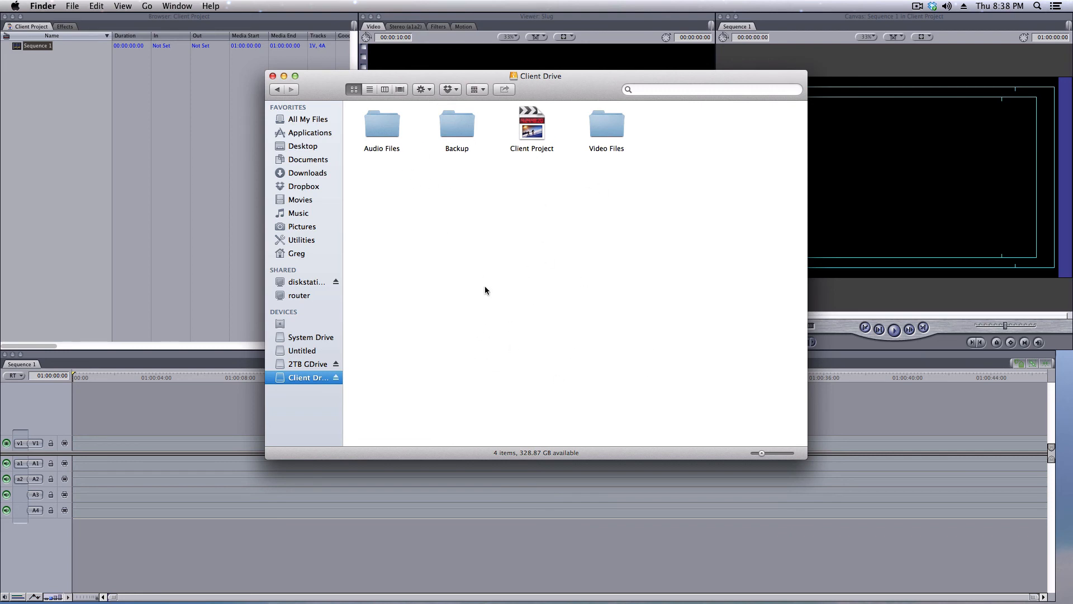
click(312, 337)
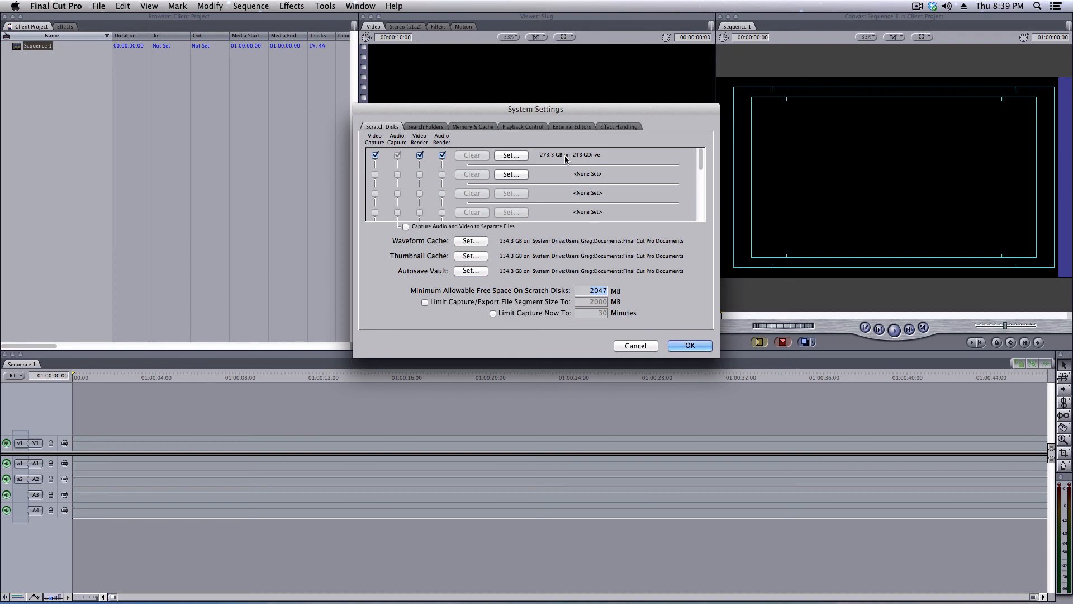
Add Client Drive as the second scratch disk in the System Settings
click(511, 175)
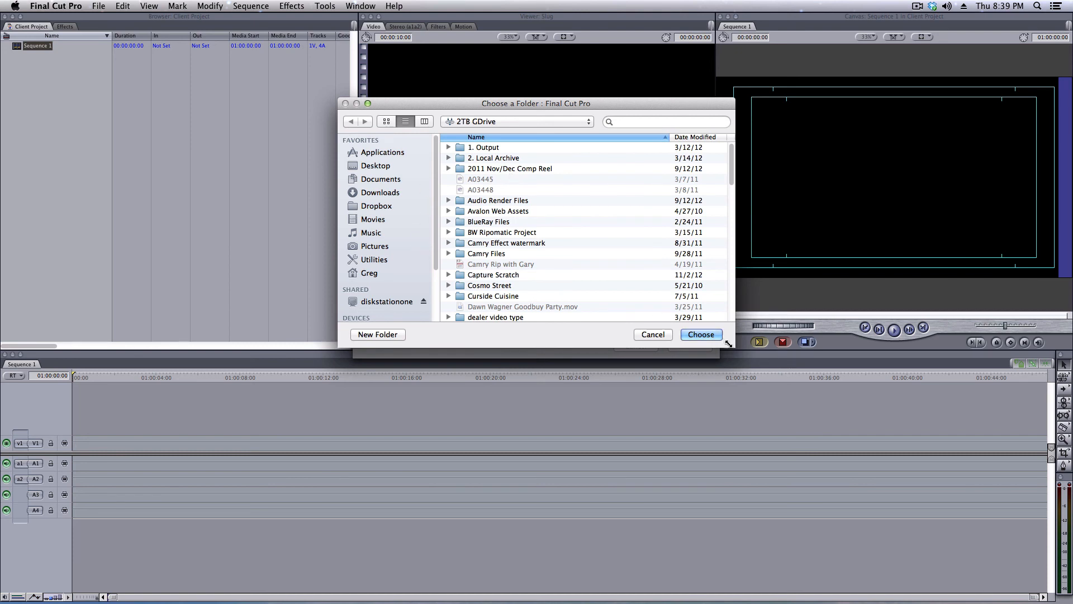
drag(728, 343, 813, 518)
click(383, 384)
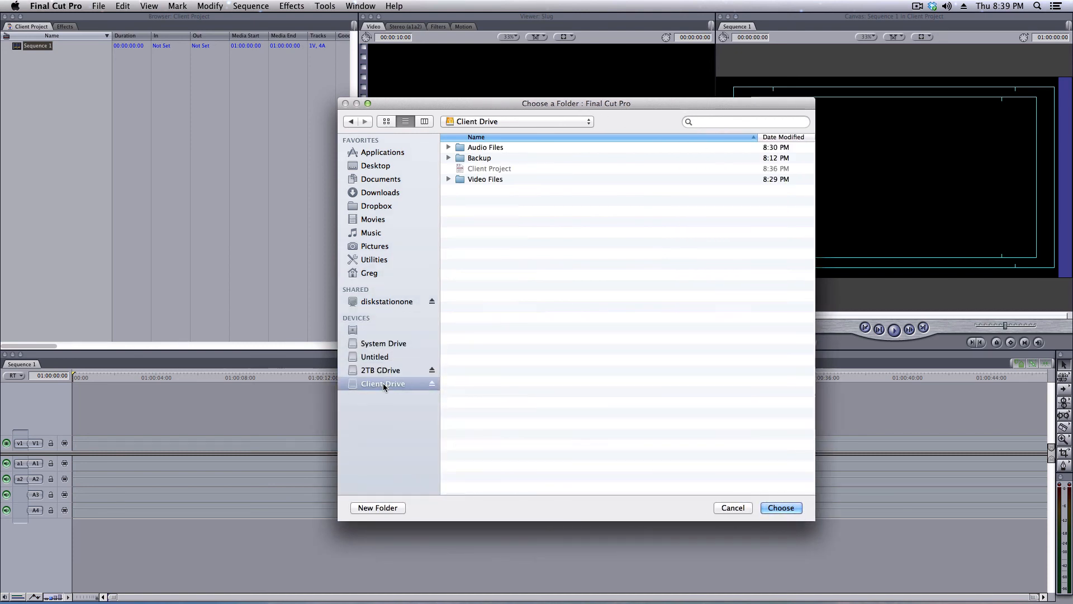
click(781, 508)
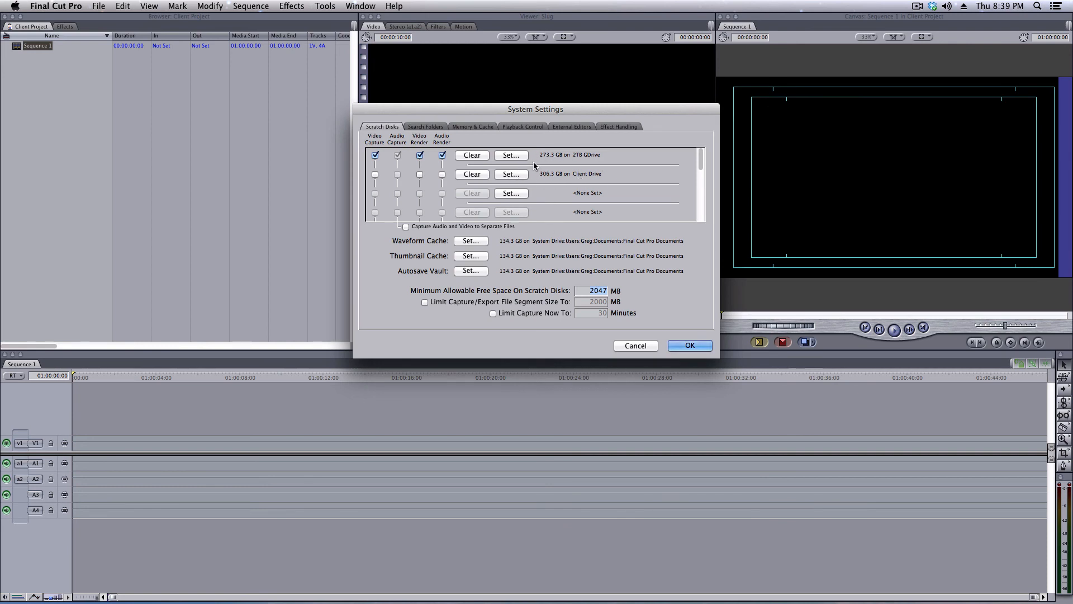
Enable video capture, video render and audio render on Client Drive, disable them on 2TB GDrive, and apply the settings
click(375, 174)
click(419, 174)
click(442, 174)
click(442, 155)
click(419, 155)
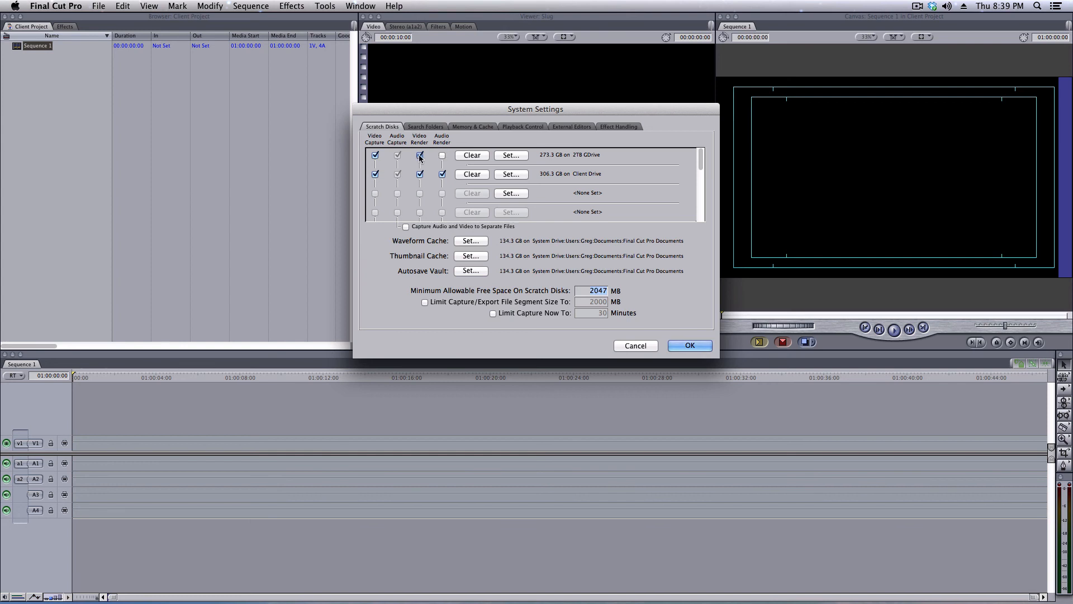
click(375, 155)
click(693, 346)
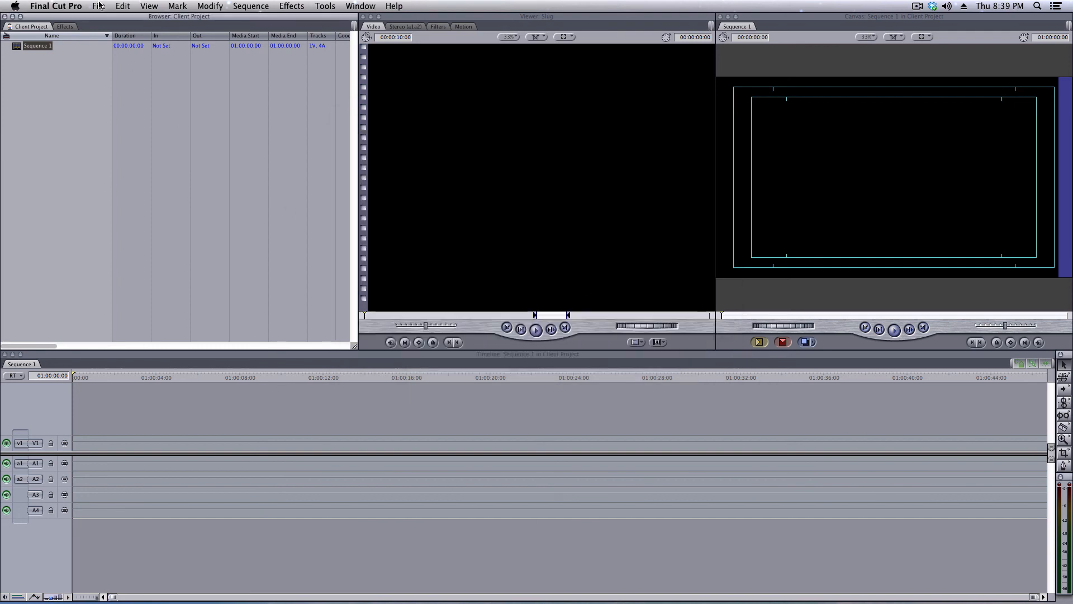
Reopen the System Settings to check the scratch disk assignments, and close them
click(57, 99)
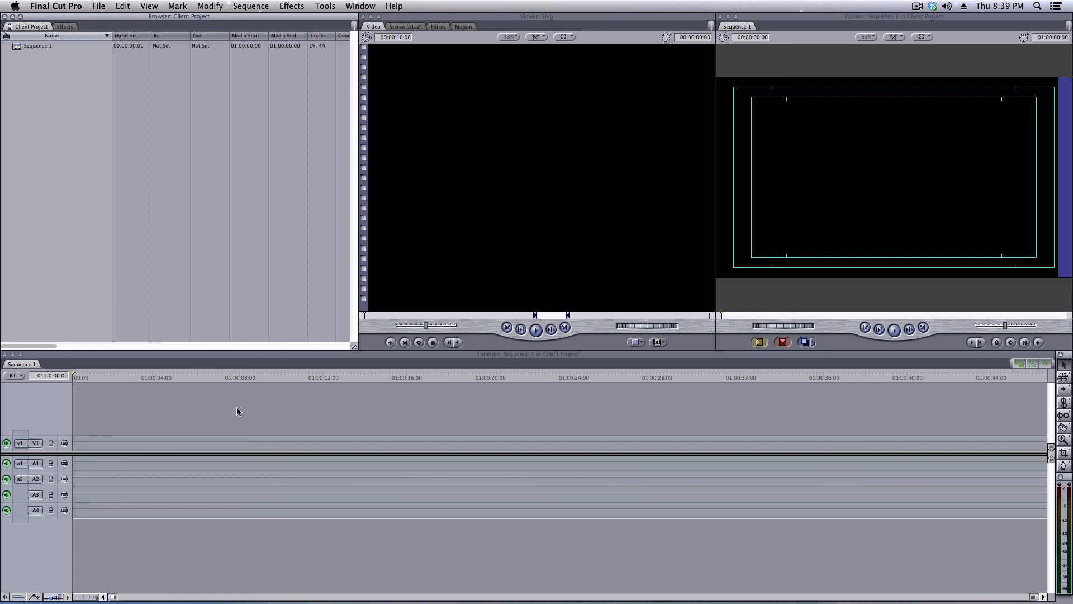
click(56, 6)
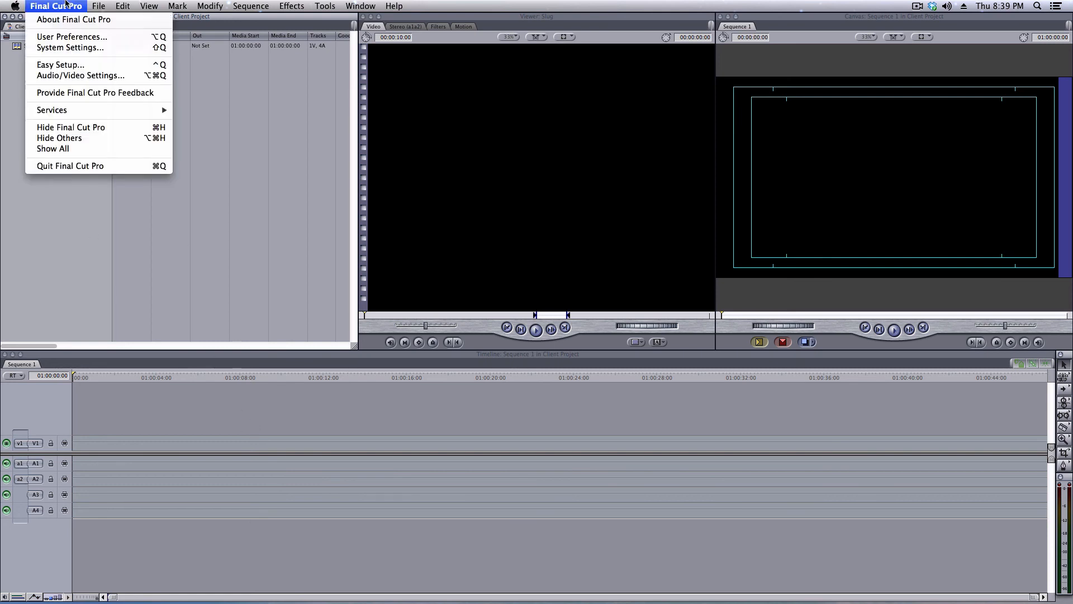
click(63, 50)
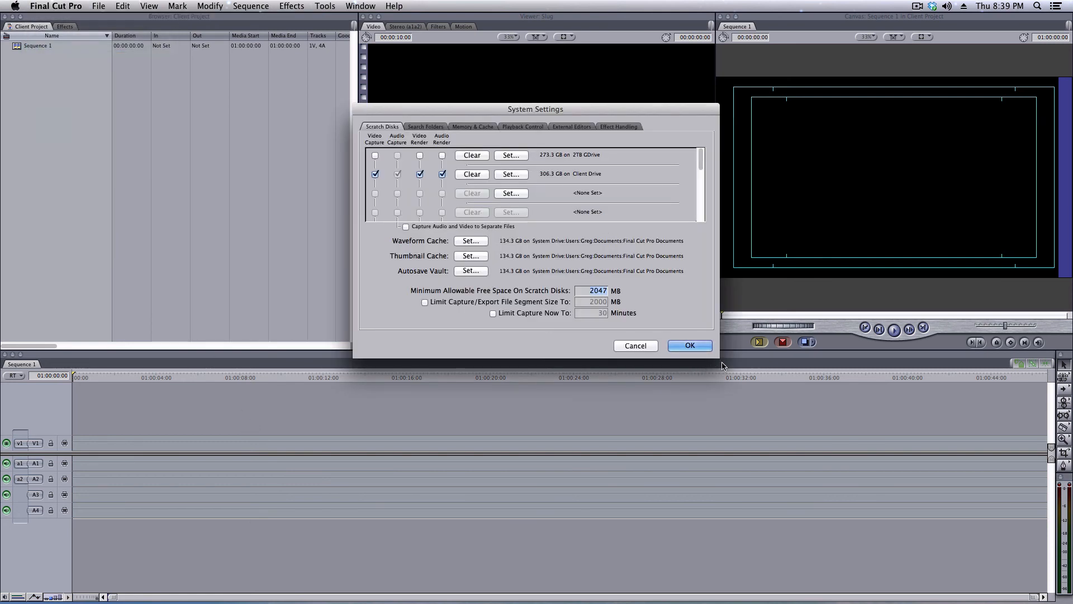
click(689, 346)
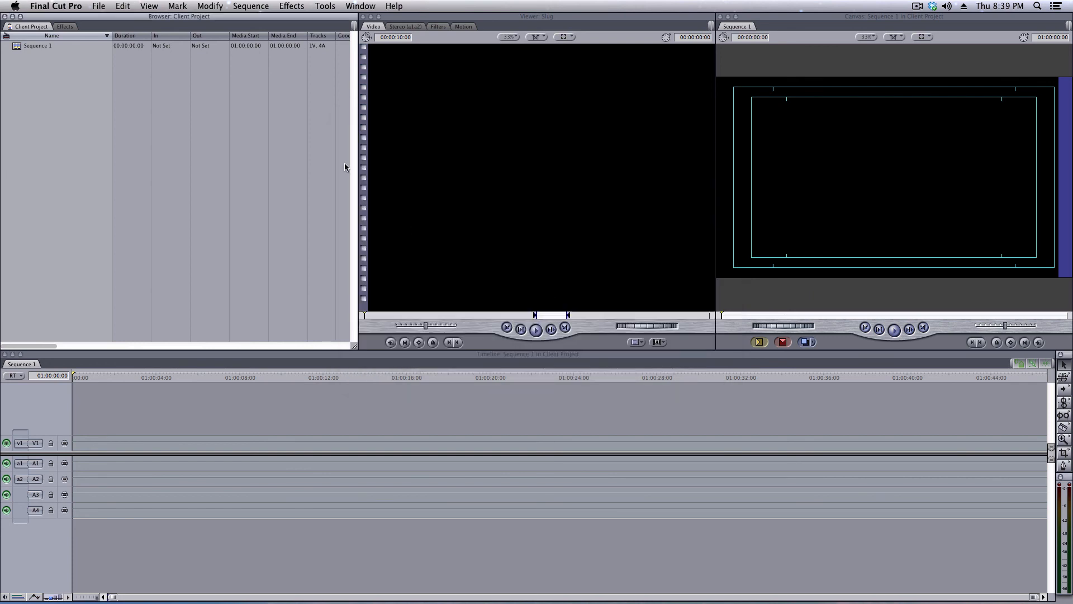
Review the Easy Setup format and preset options, and close the dialog without applying a setup
click(73, 6)
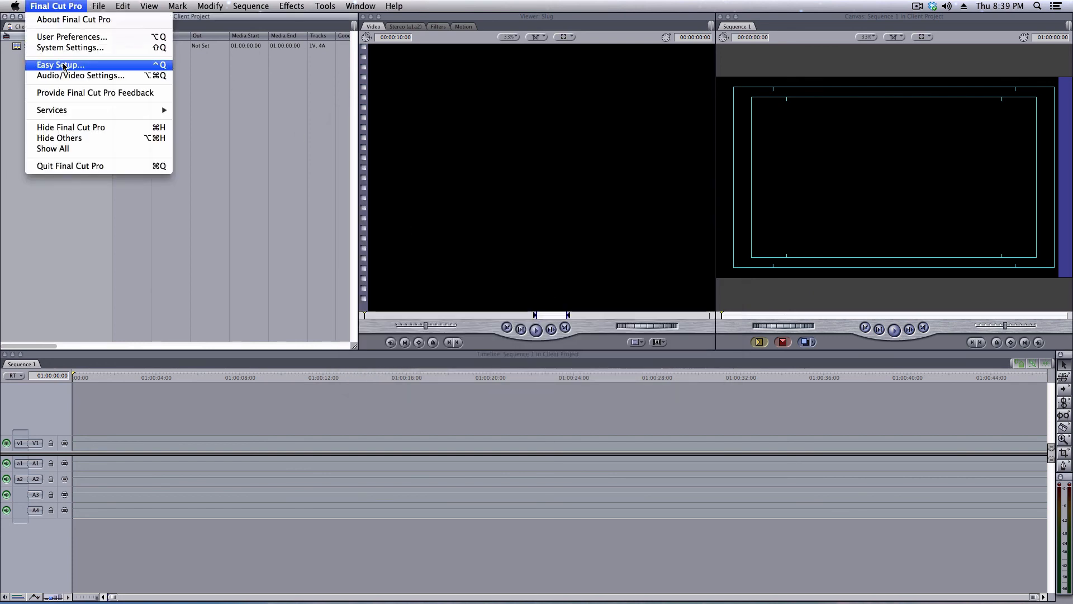
click(62, 65)
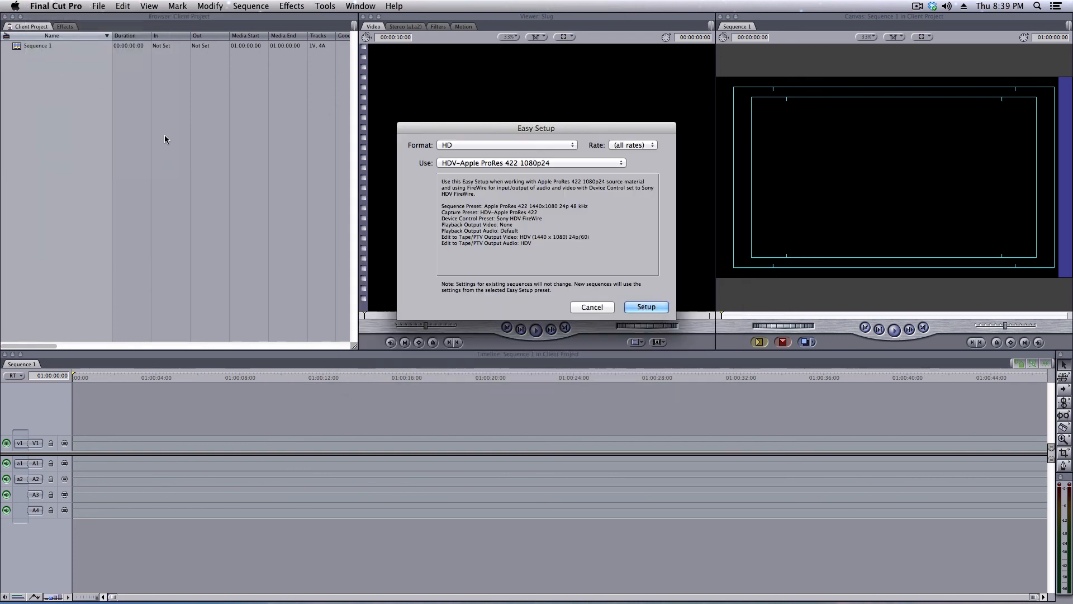
click(501, 145)
click(402, 179)
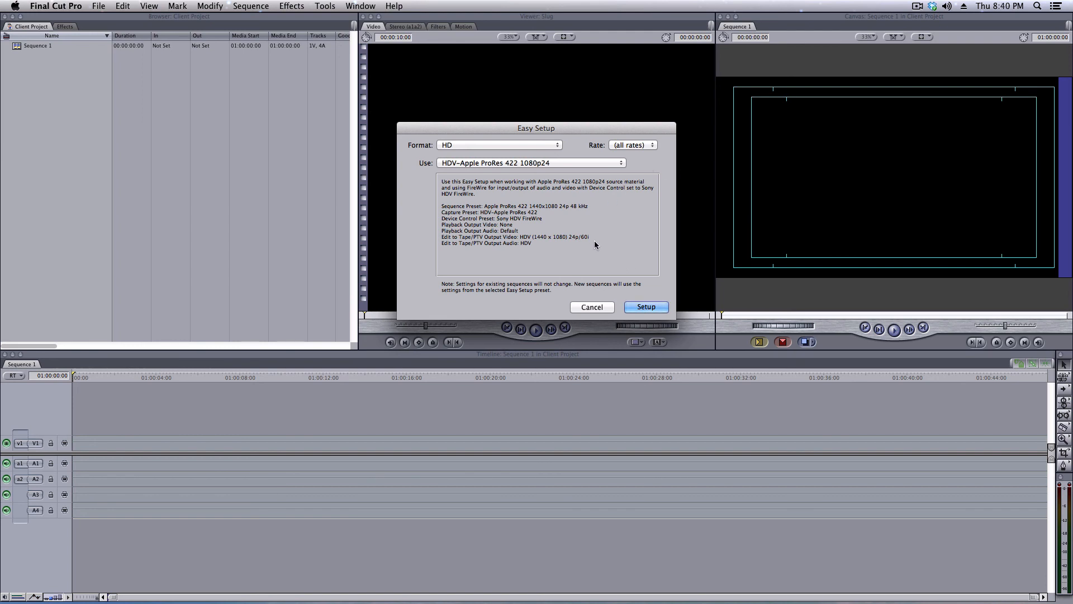
click(597, 309)
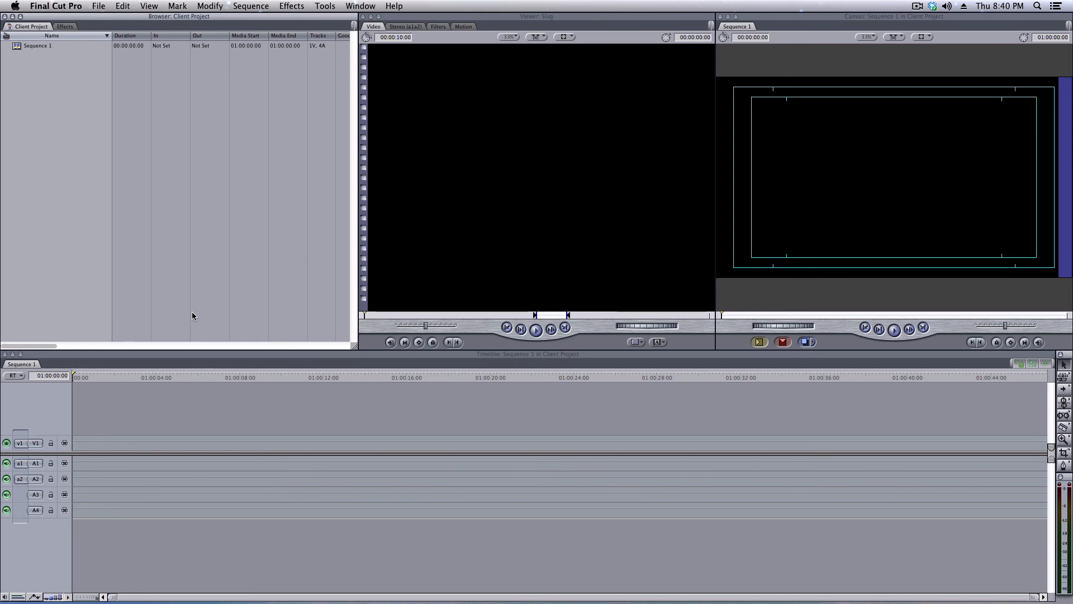
Review the general Sequence Settings of Sequence 1, and close them without changes
click(28, 45)
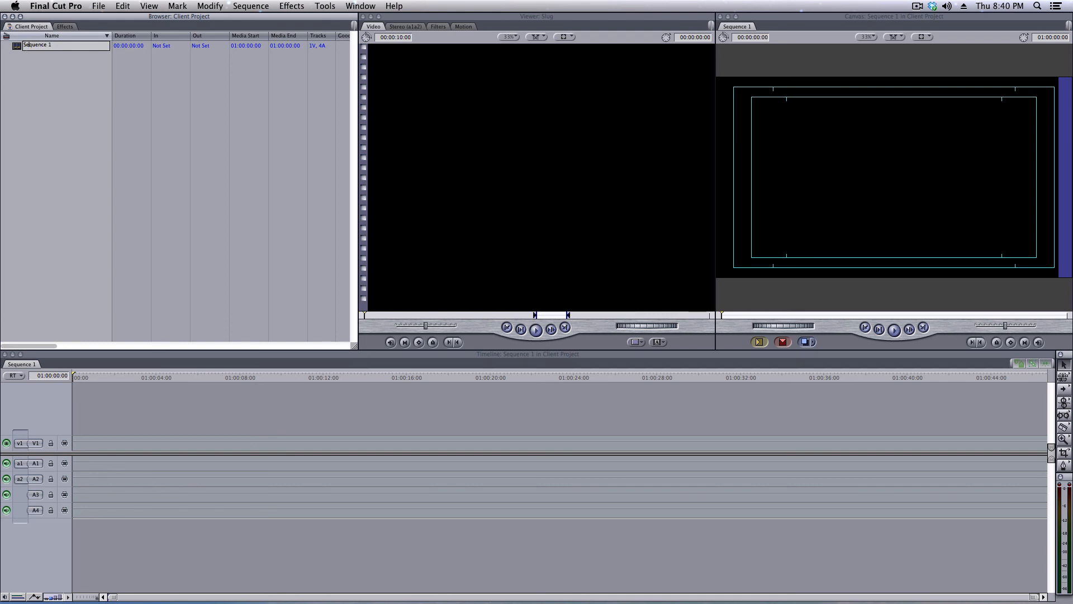
key(Return)
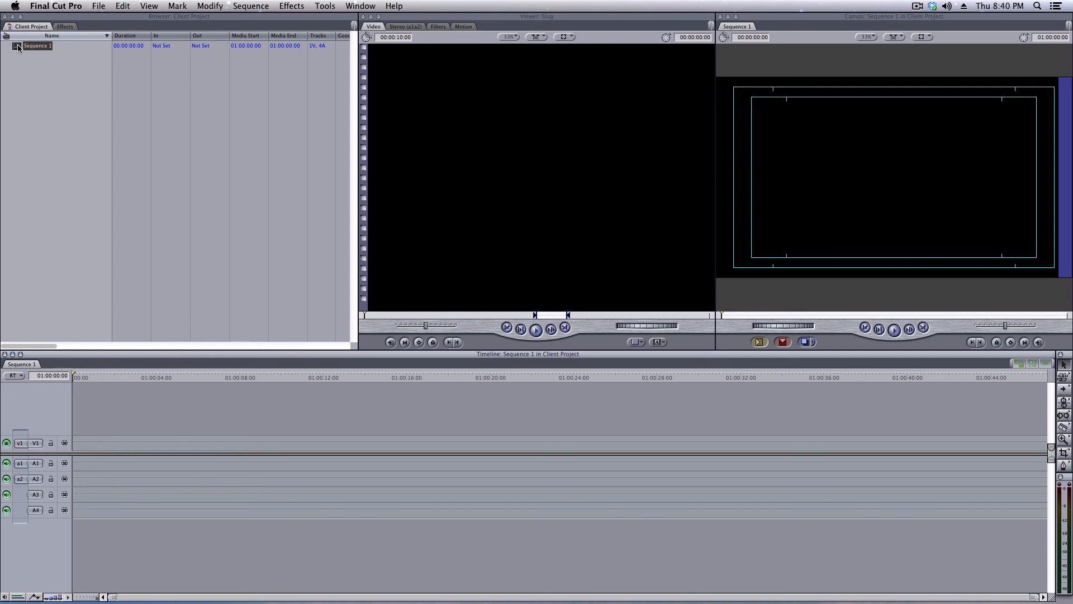
key(super+0)
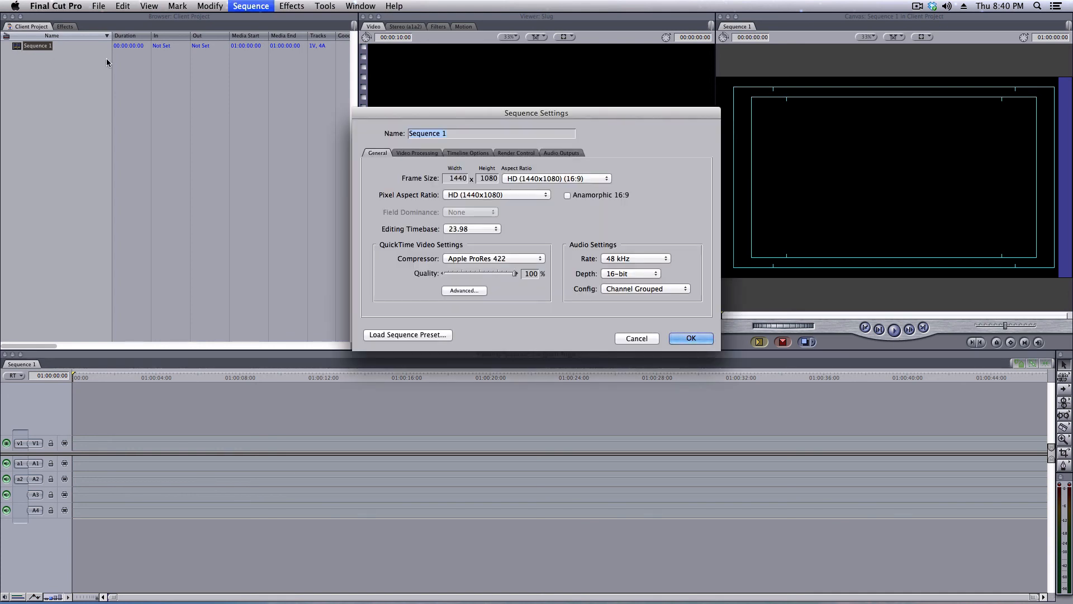
click(260, 5)
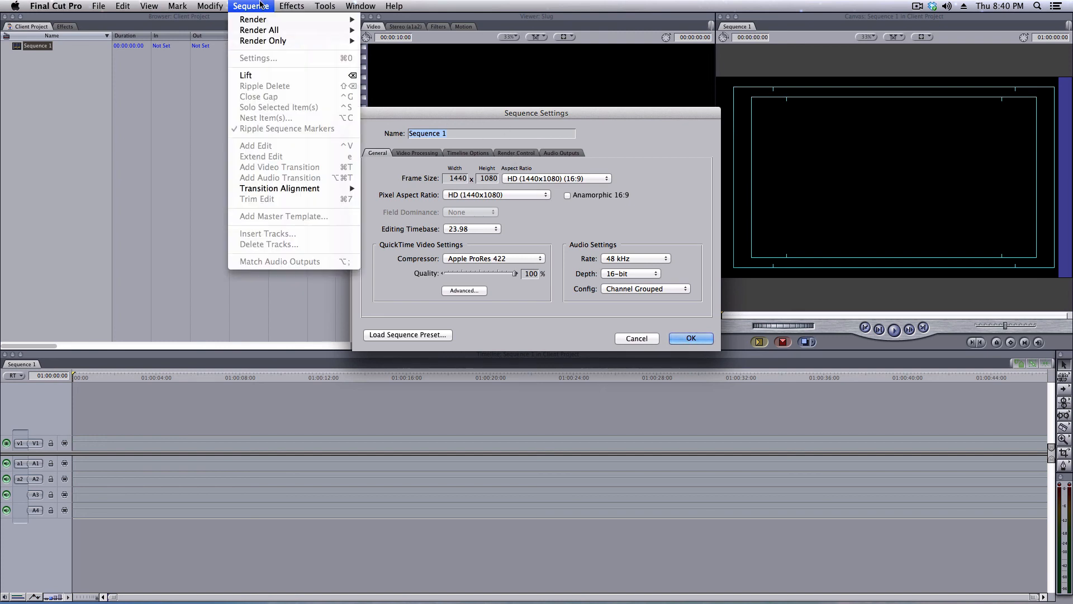
click(254, 3)
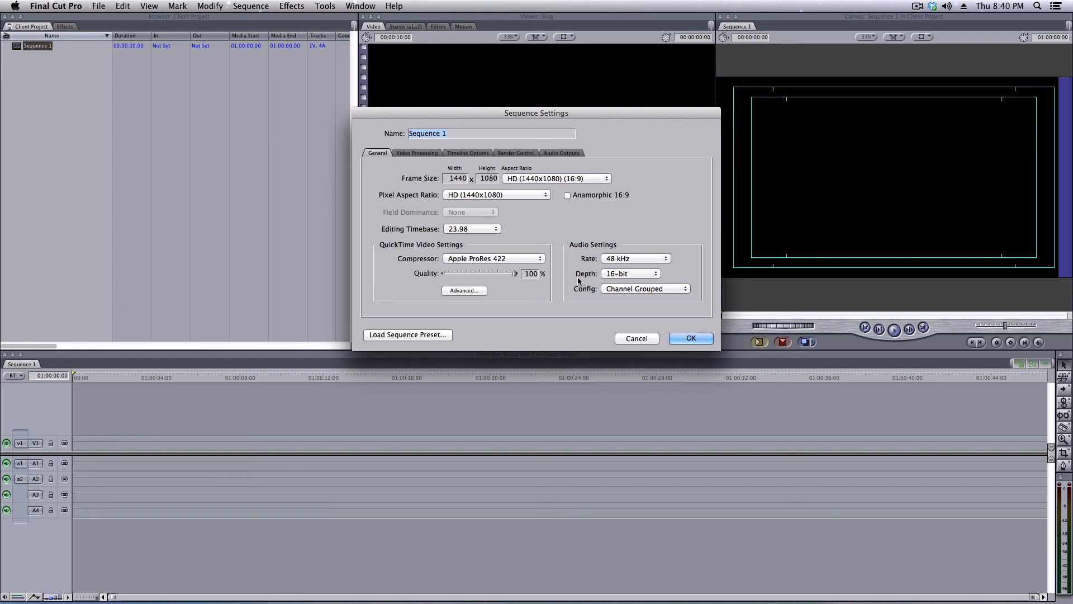
click(632, 338)
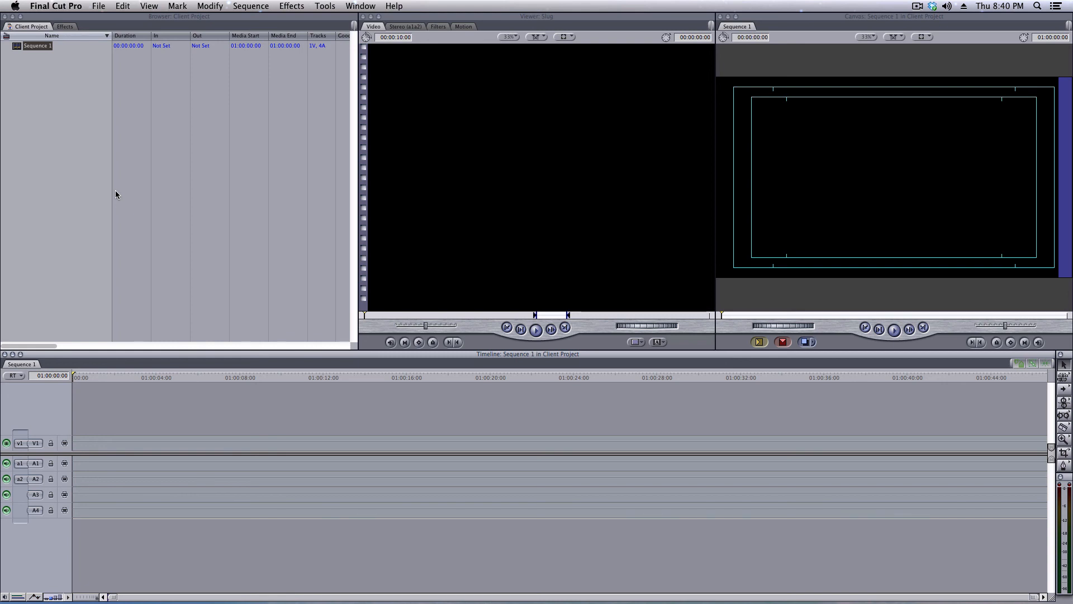
Import the Audio Files folder from Client Drive into the project
click(98, 5)
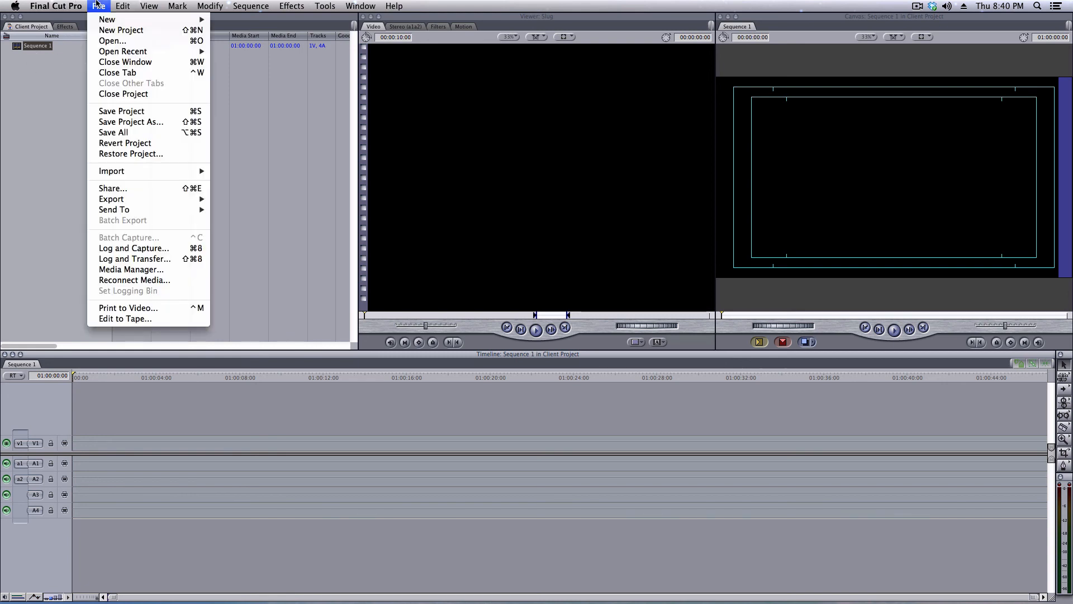
mouse_move(133, 173)
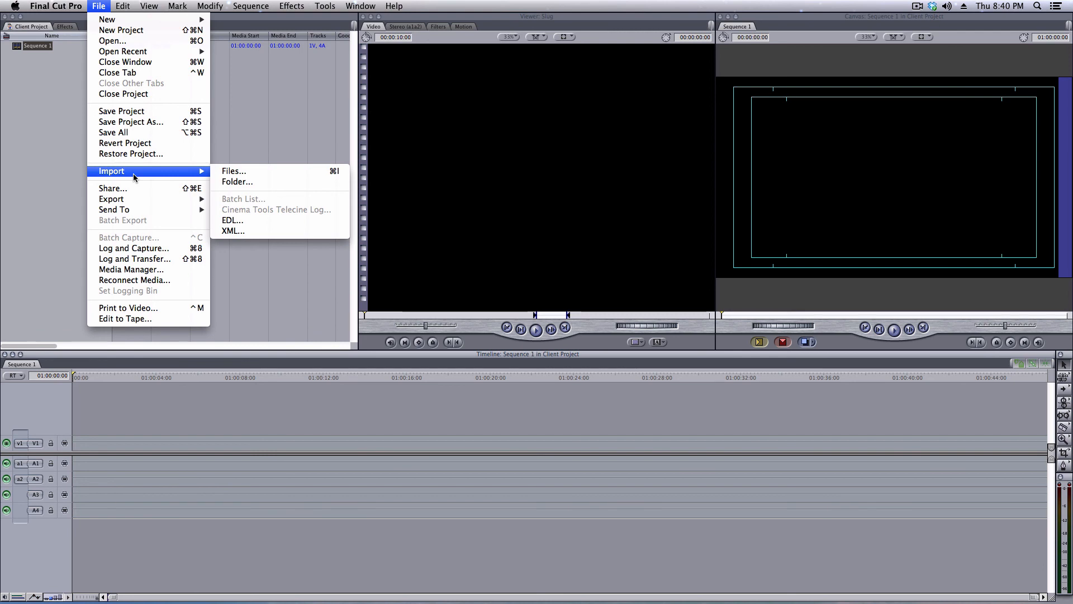
click(235, 183)
scroll(377, 271, down, 3)
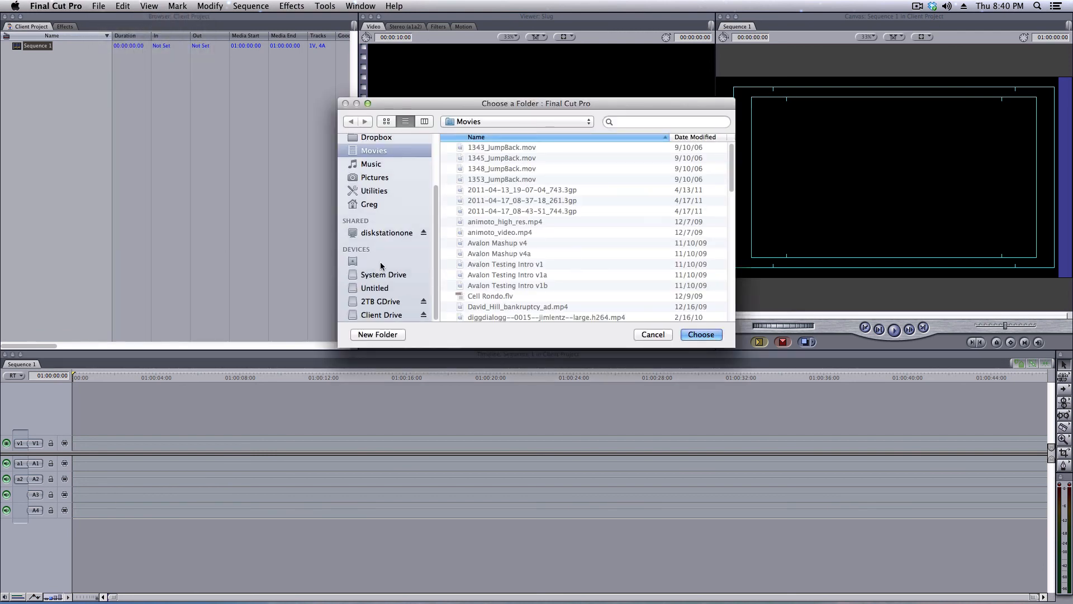
click(384, 314)
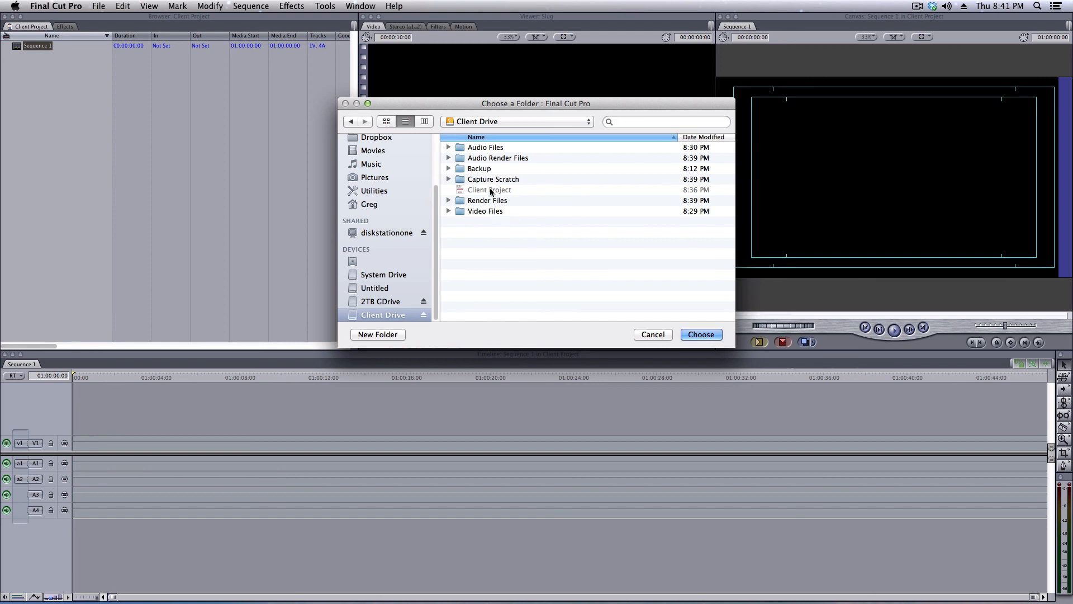
click(486, 149)
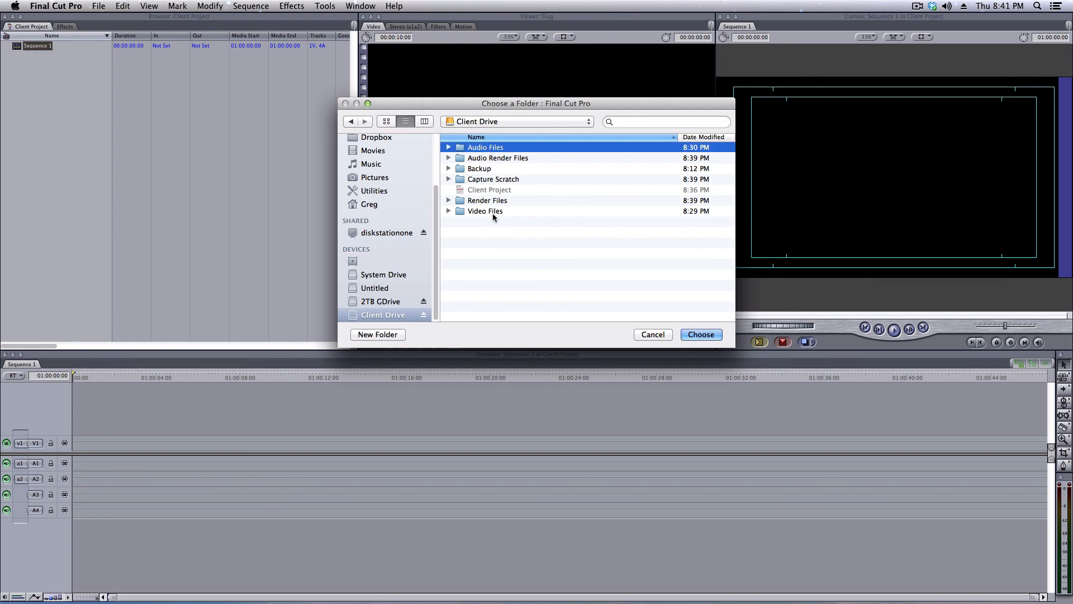
click(486, 212)
click(474, 148)
click(700, 334)
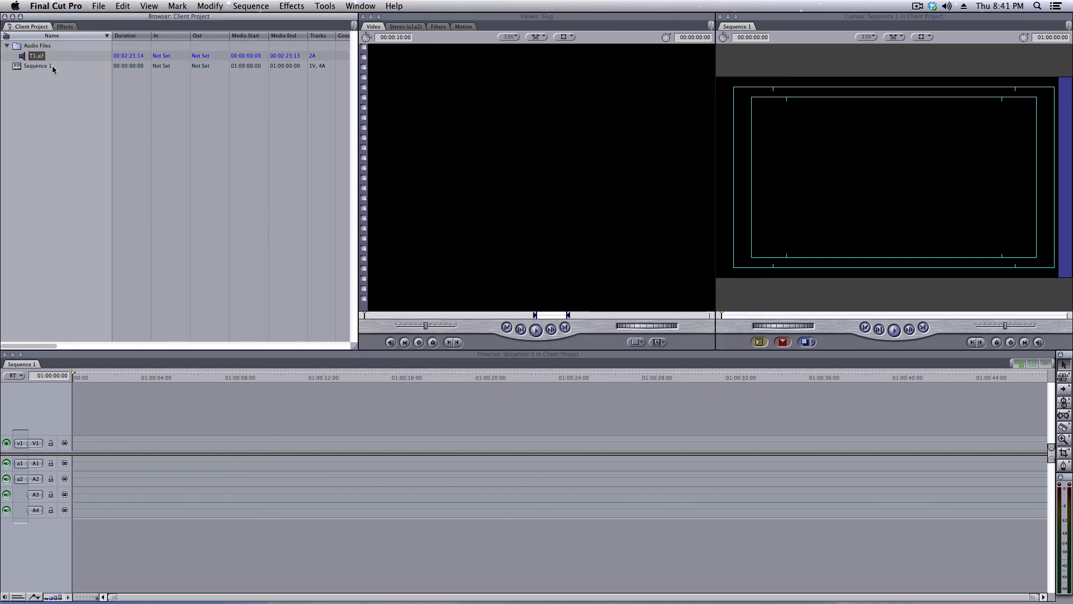
click(47, 105)
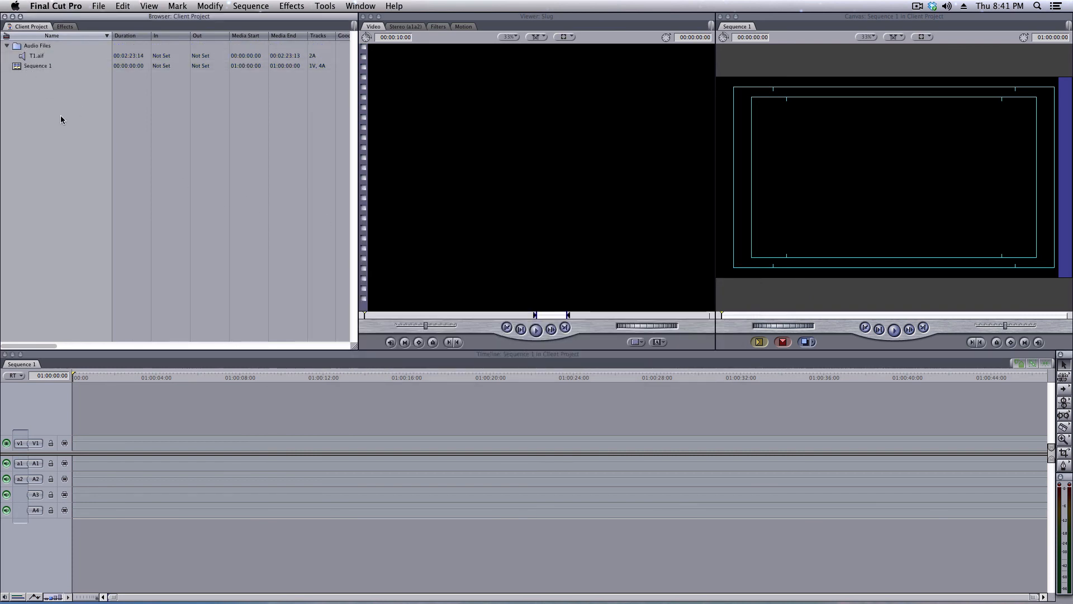
Switch to Finder and bring the Video Files folder from Client Drive into the Final Cut Pro project browser
key(super+Tab)
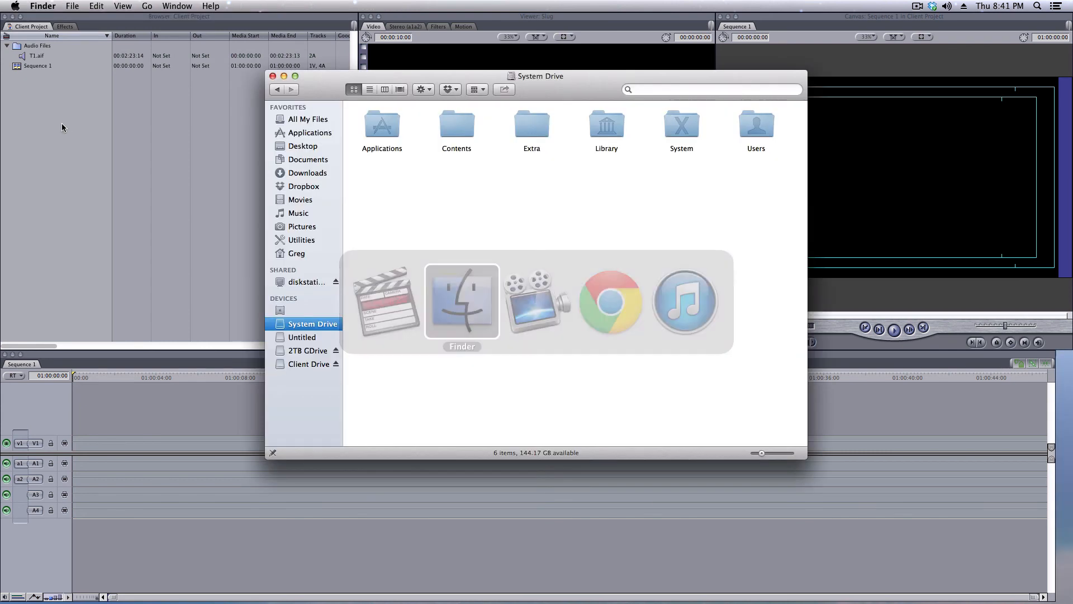
click(310, 365)
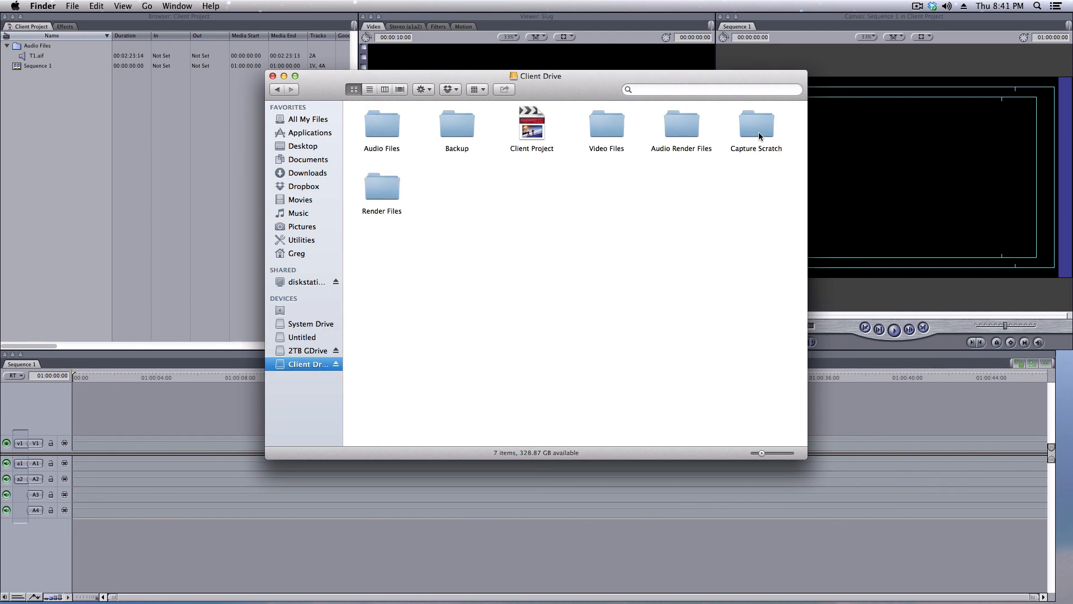
drag(602, 134, 50, 142)
click(49, 142)
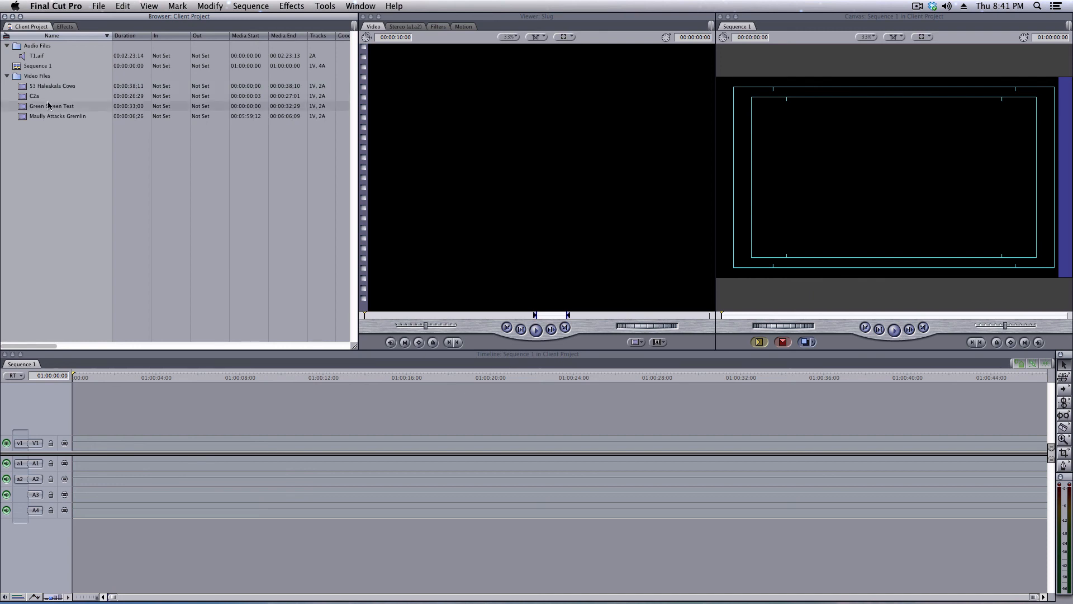
Look through the imported clips in the Video Files bin and the T1.aif audio clip in the browser
click(58, 87)
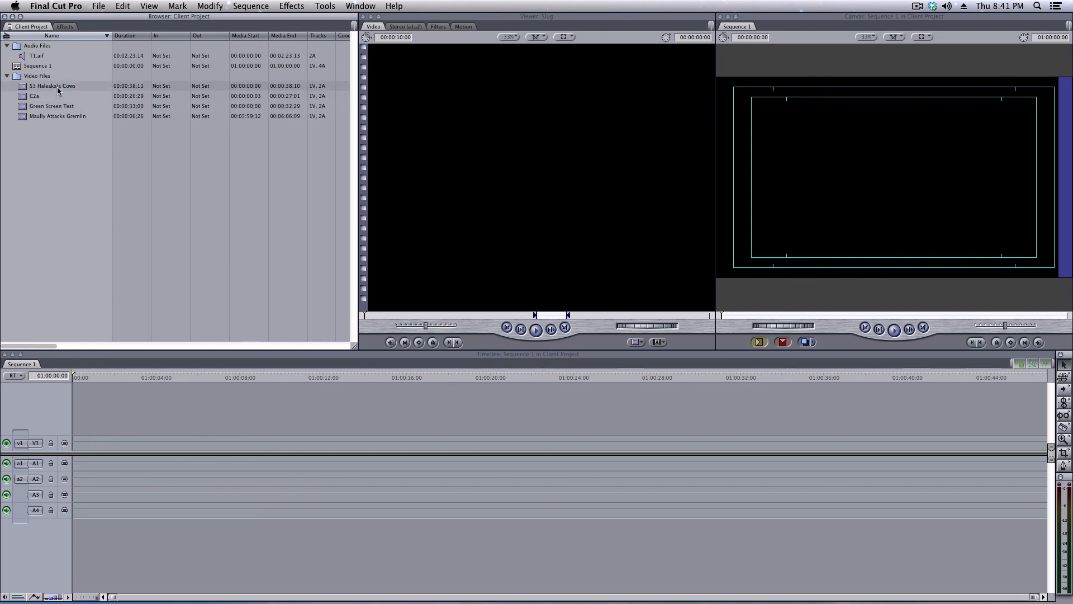
click(23, 116)
click(22, 87)
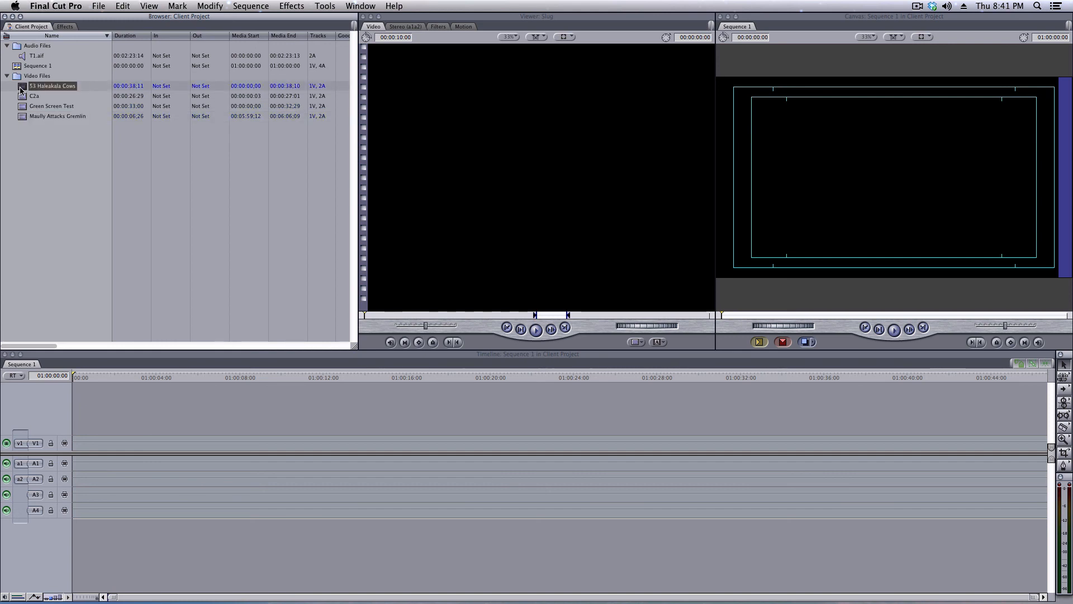
click(25, 98)
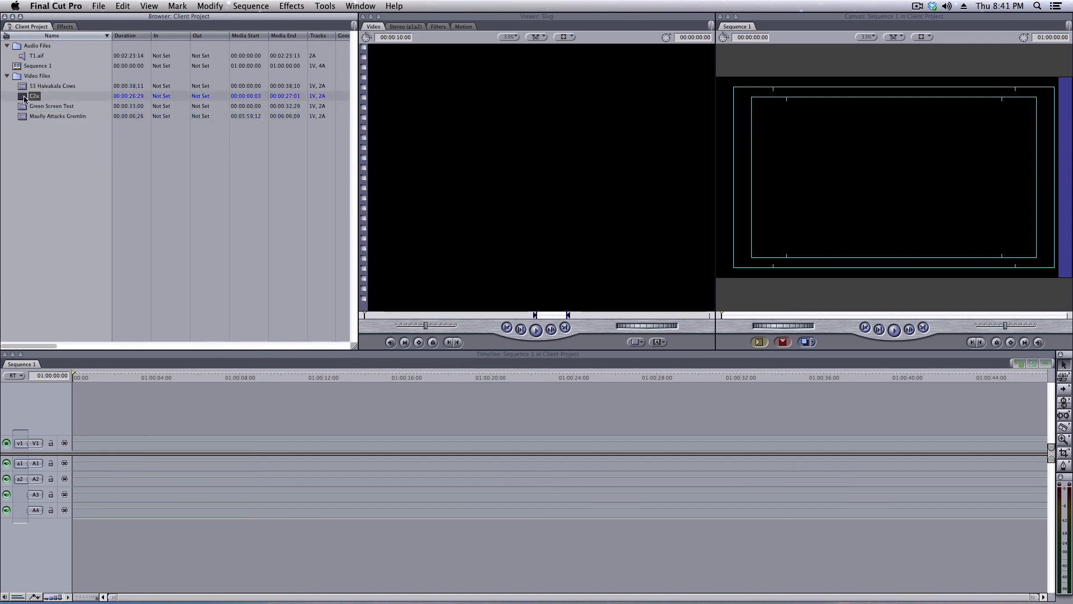
click(23, 107)
click(20, 121)
click(21, 119)
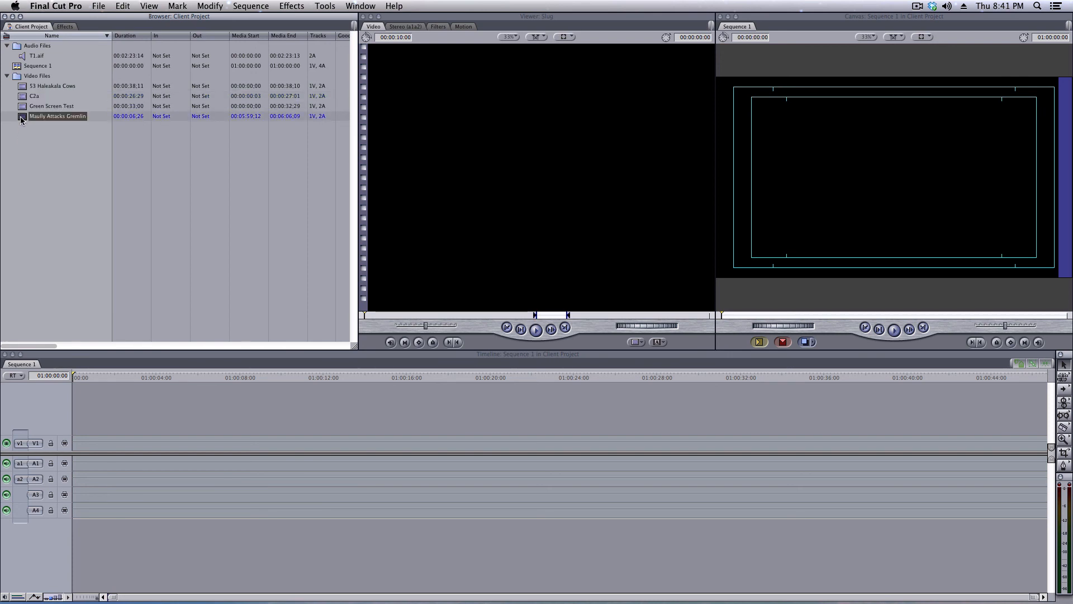
click(22, 88)
click(22, 97)
click(22, 108)
click(22, 121)
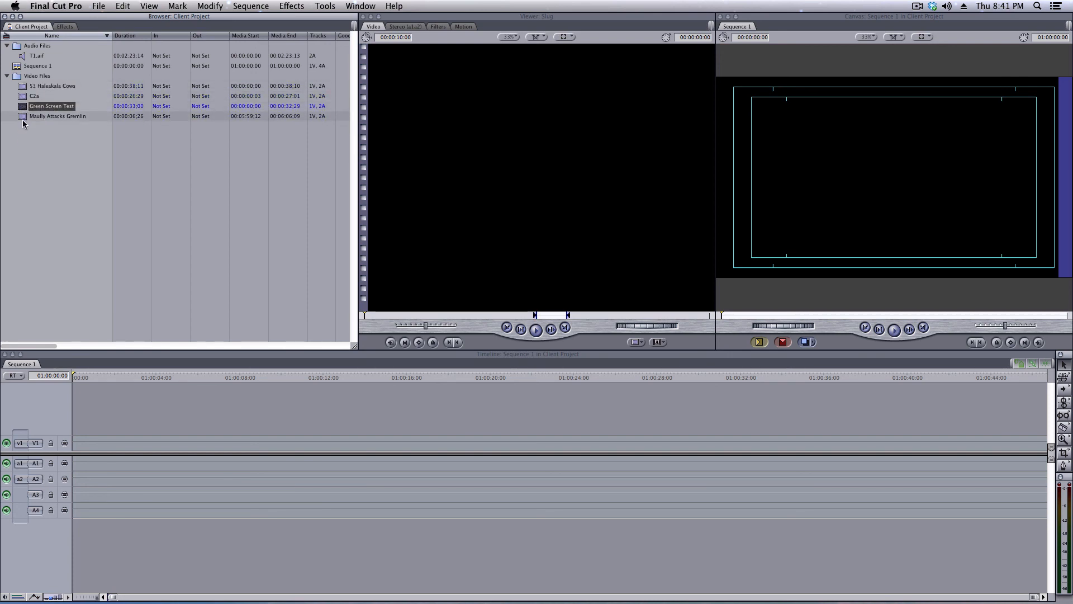
click(21, 51)
click(22, 56)
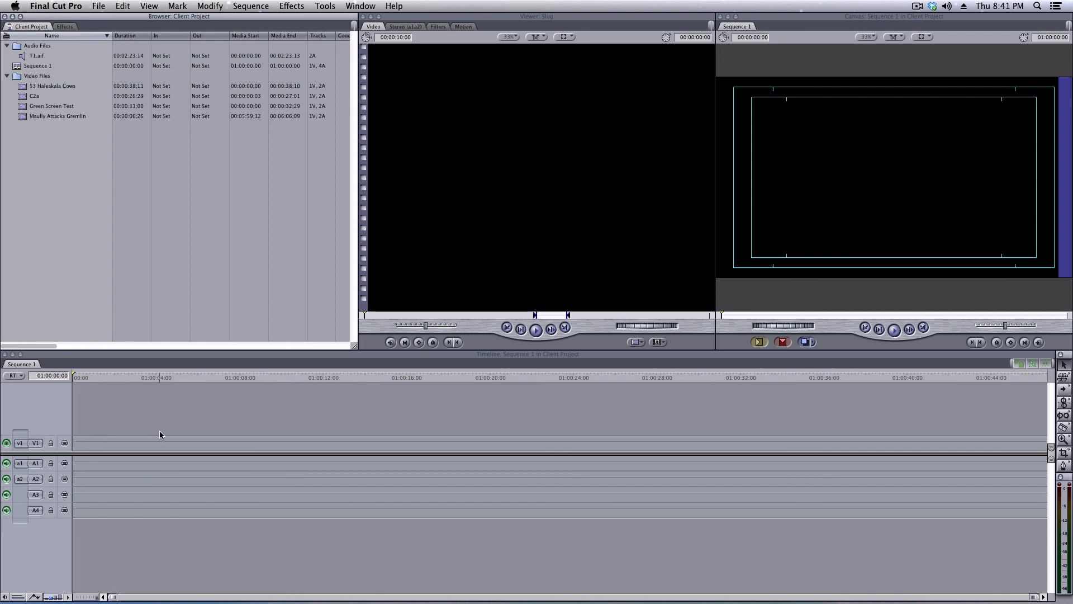
Place the Haleakala Cows clip at the start of Sequence 1 without matching the sequence settings, and scrub through it
click(24, 87)
drag(24, 87, 80, 447)
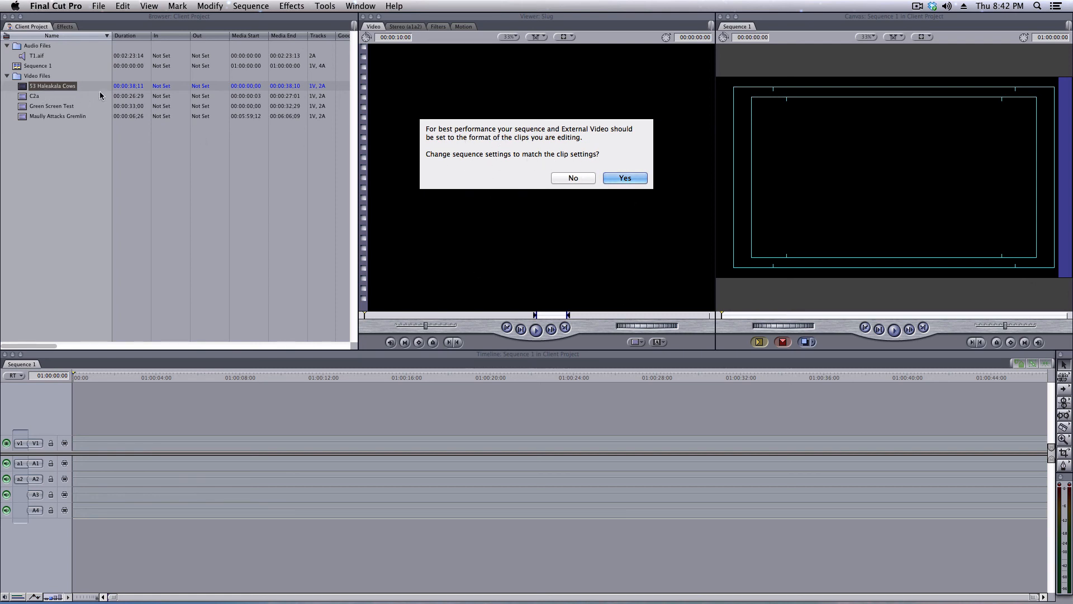
click(575, 179)
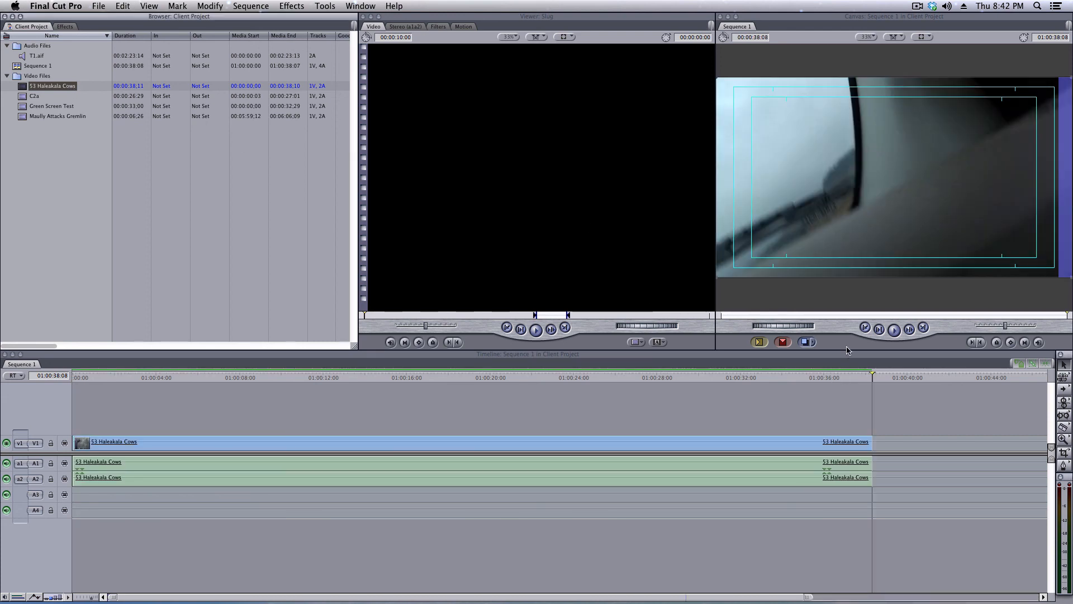
drag(337, 376, 379, 377)
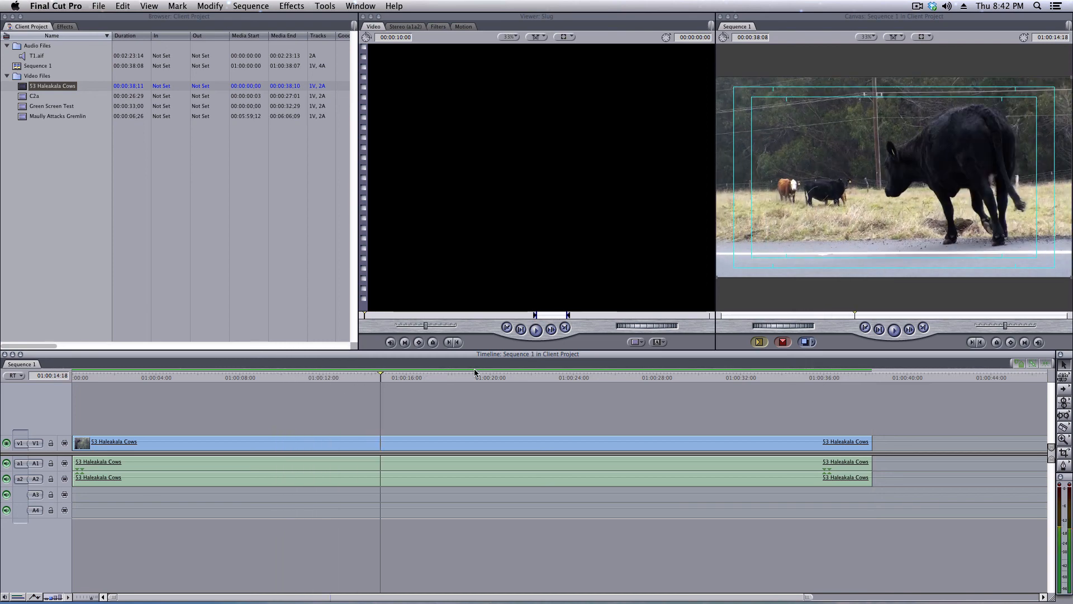
Unlink the Haleakala Cows clip's audio from its video and delete both audio tracks of the clip
key(super+a)
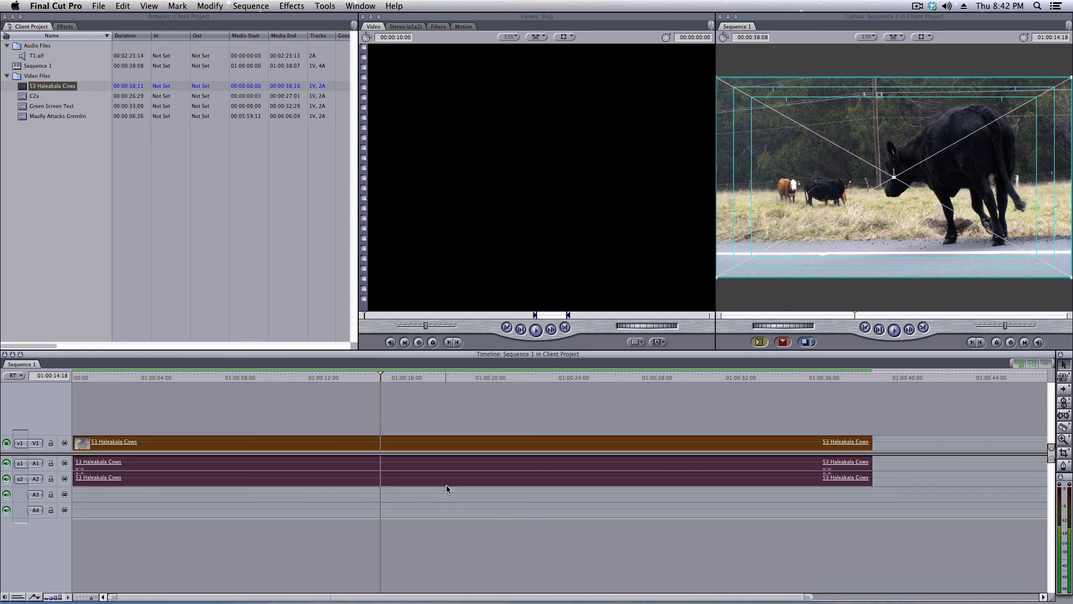
right_click(486, 483)
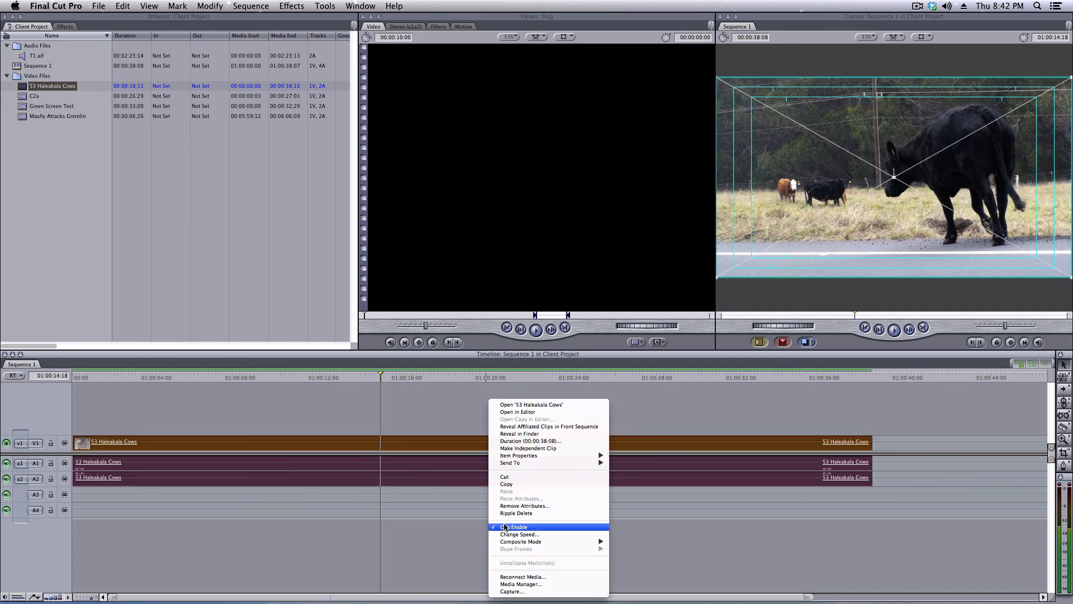
click(186, 4)
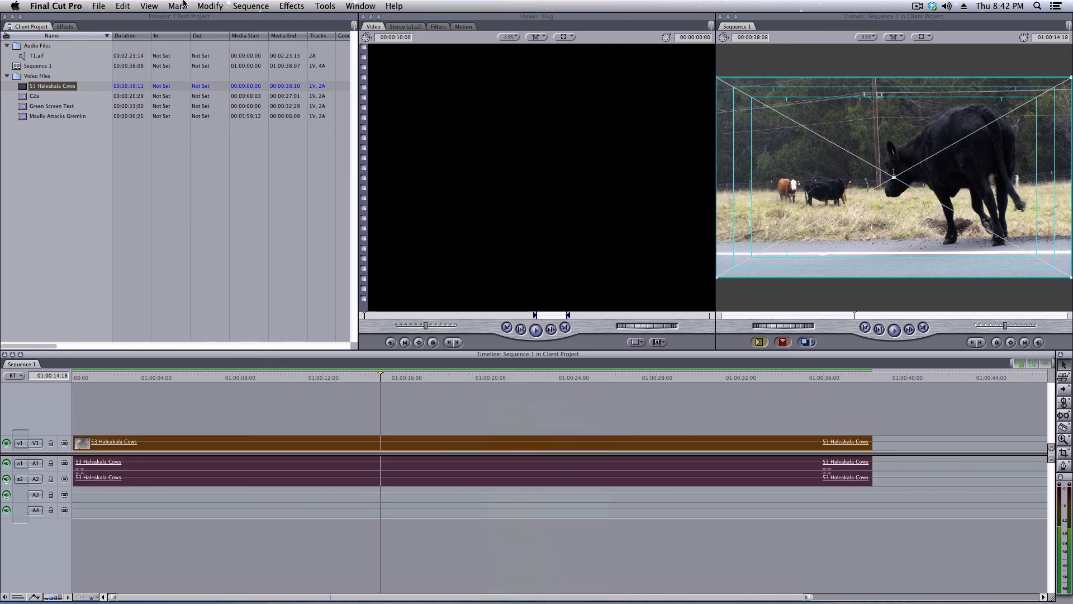
click(206, 5)
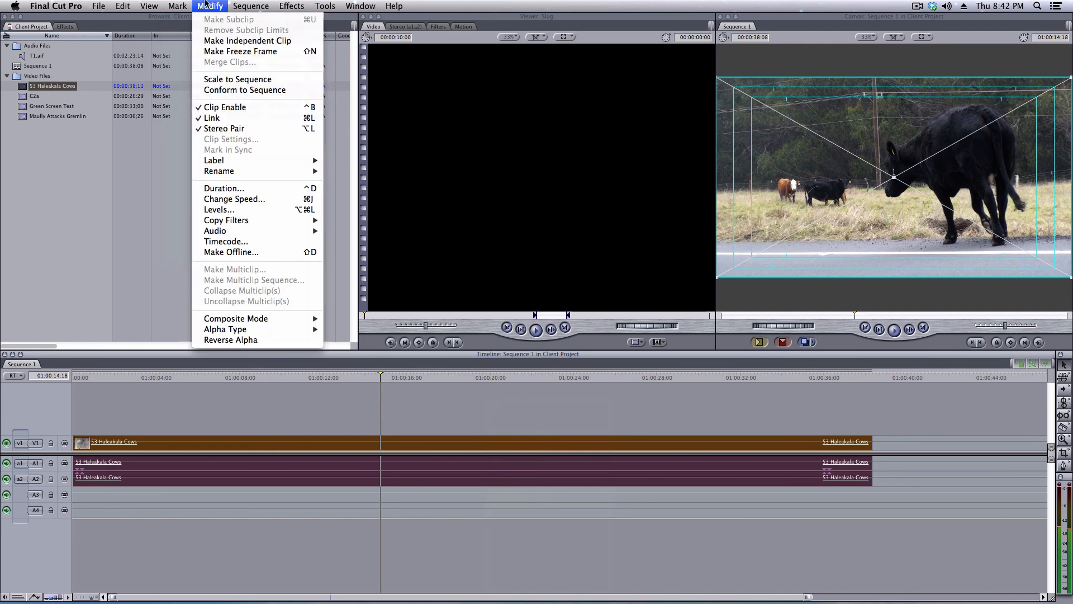
click(223, 117)
click(448, 402)
click(447, 476)
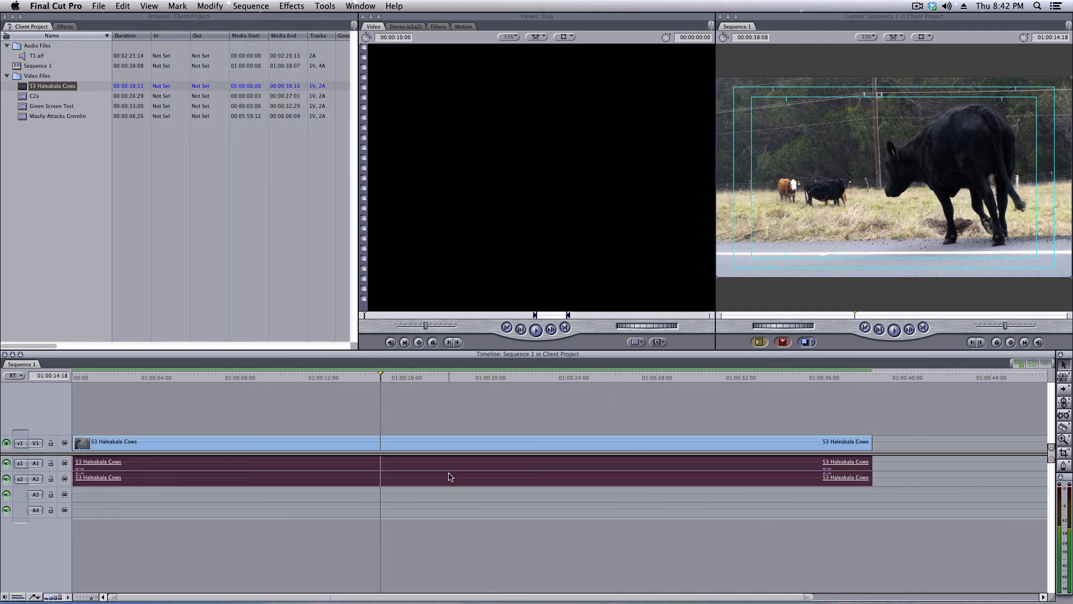
key(Delete)
Play part of the Haleakala Cows video in the sequence, and delete the clip from the timeline
click(376, 377)
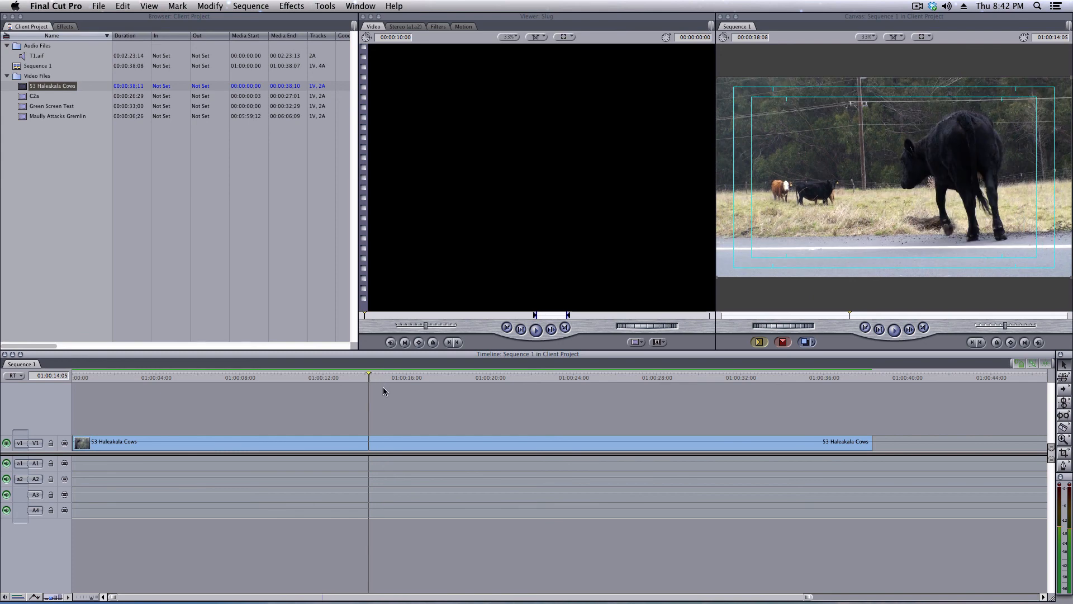
key(space)
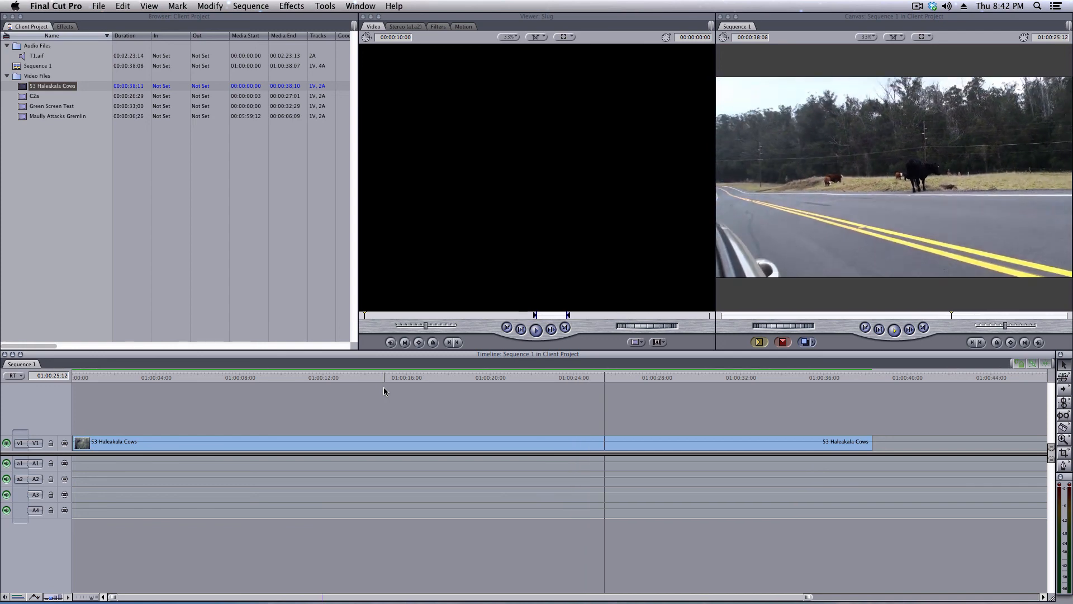
key(space)
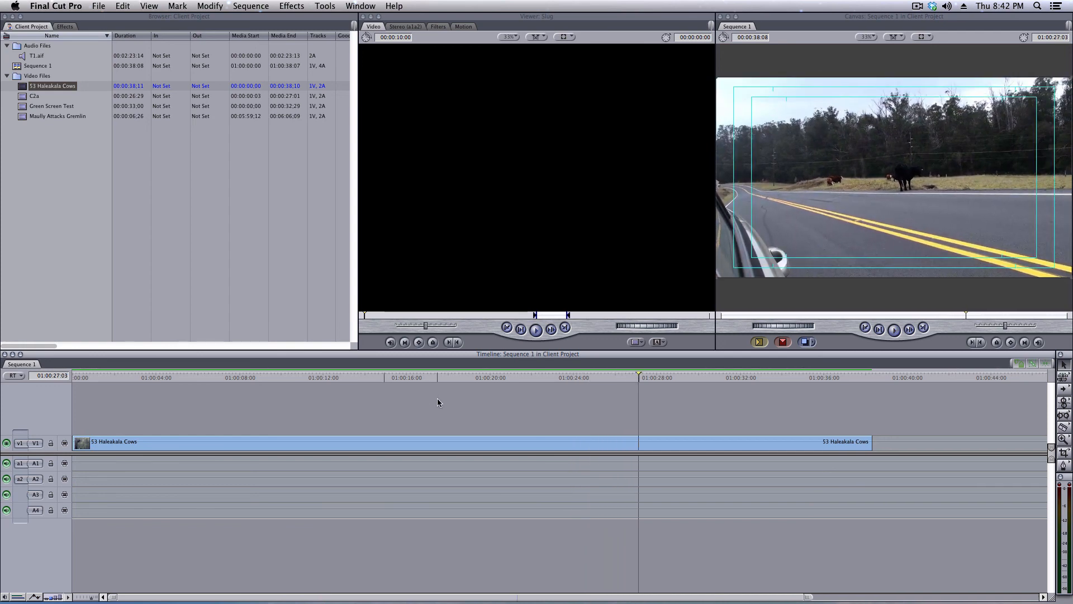
drag(208, 380, 273, 385)
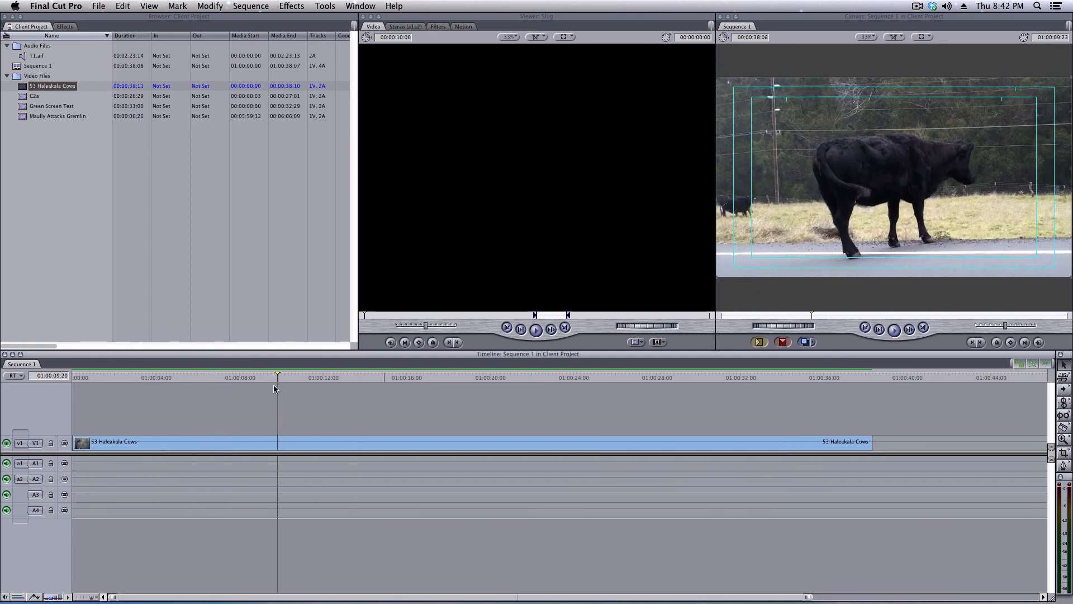
click(301, 442)
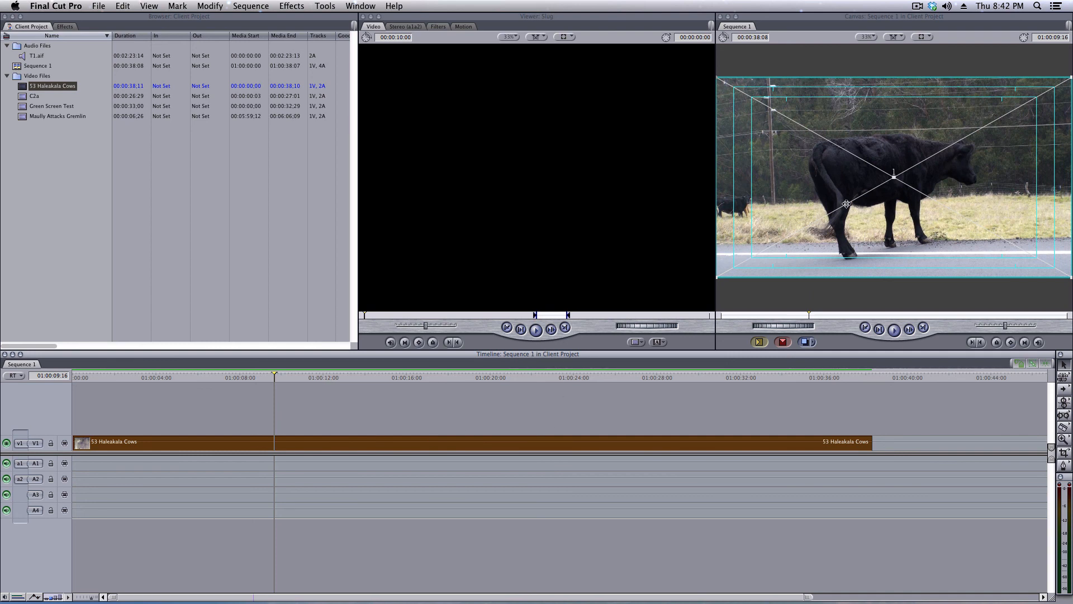
key(Delete)
Try the C2a clip in Sequence 1 without matching the sequence settings, and remove it after scrubbing through it
click(23, 105)
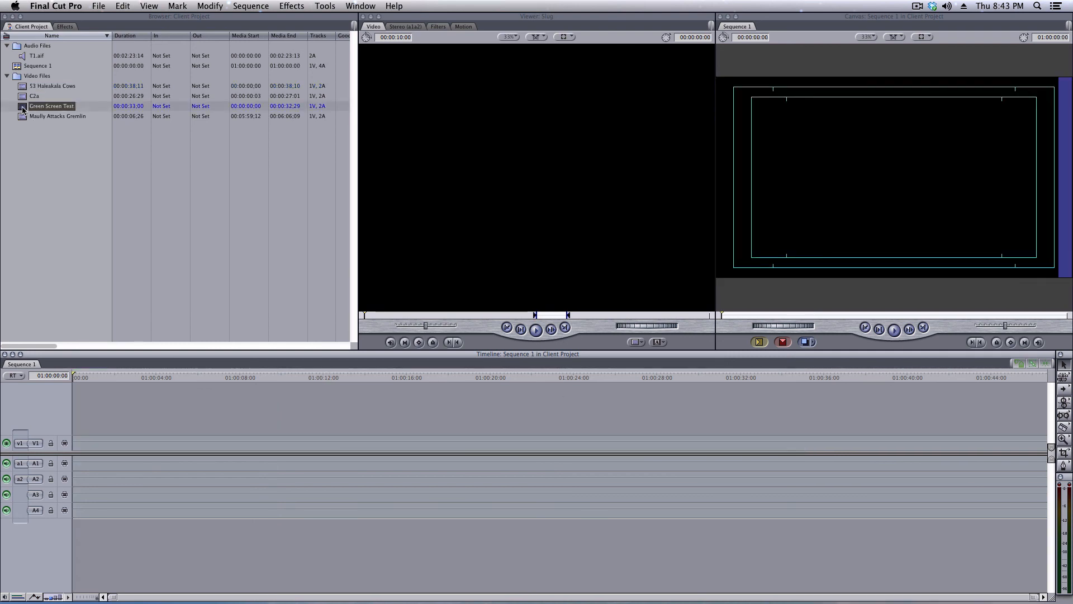
click(21, 99)
drag(22, 99, 180, 443)
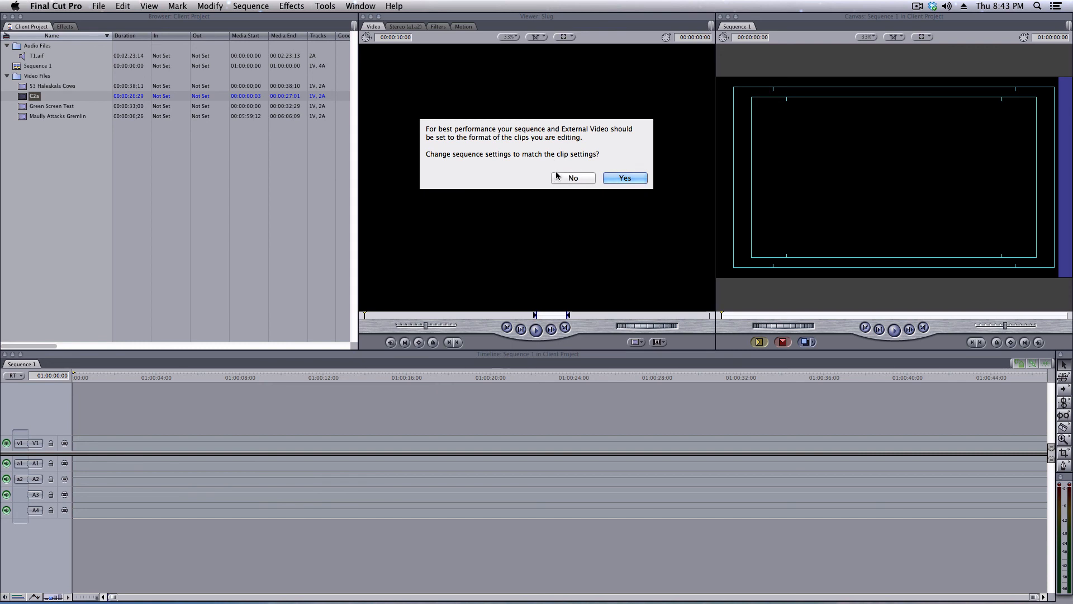
click(567, 178)
drag(371, 375, 422, 383)
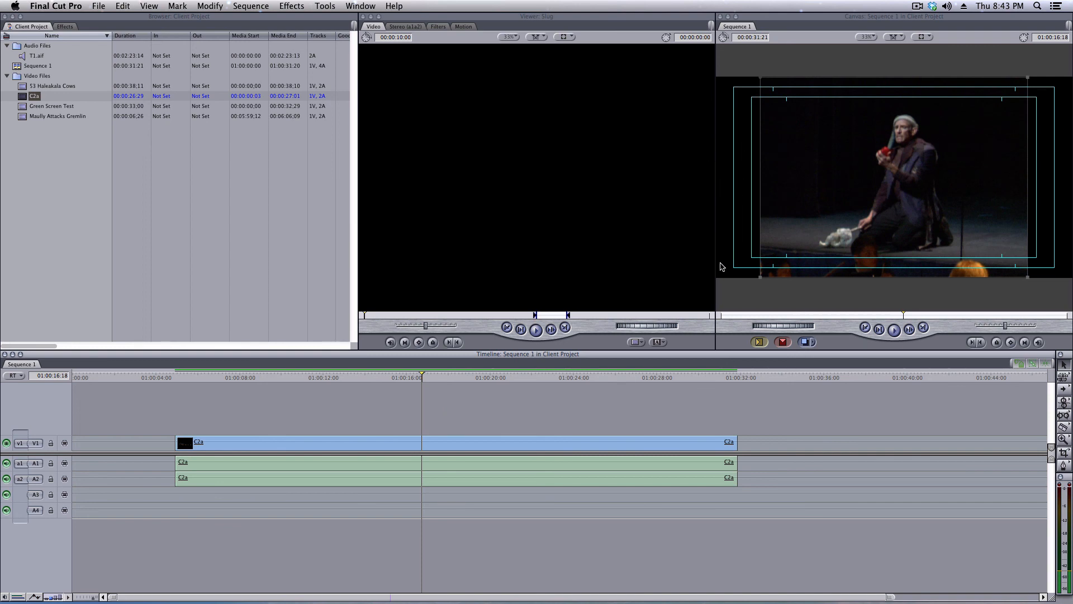
click(465, 459)
key(Delete)
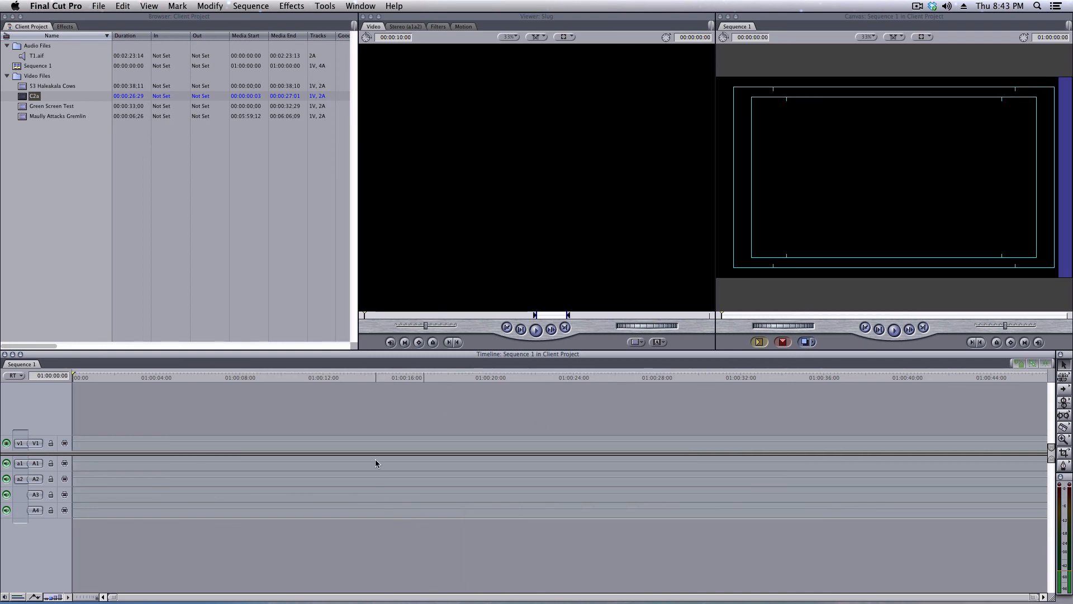
Place C2a on the timeline with the sequence settings matched to the clip, and compare the Canvas at 50% and 100% zoom
drag(143, 329, 191, 442)
click(619, 176)
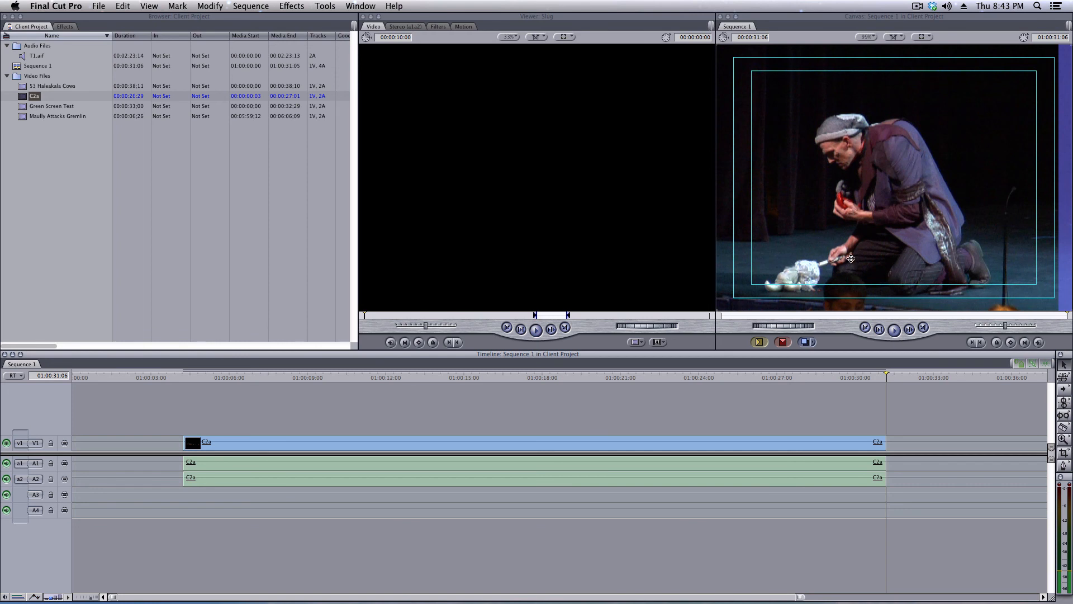
click(867, 40)
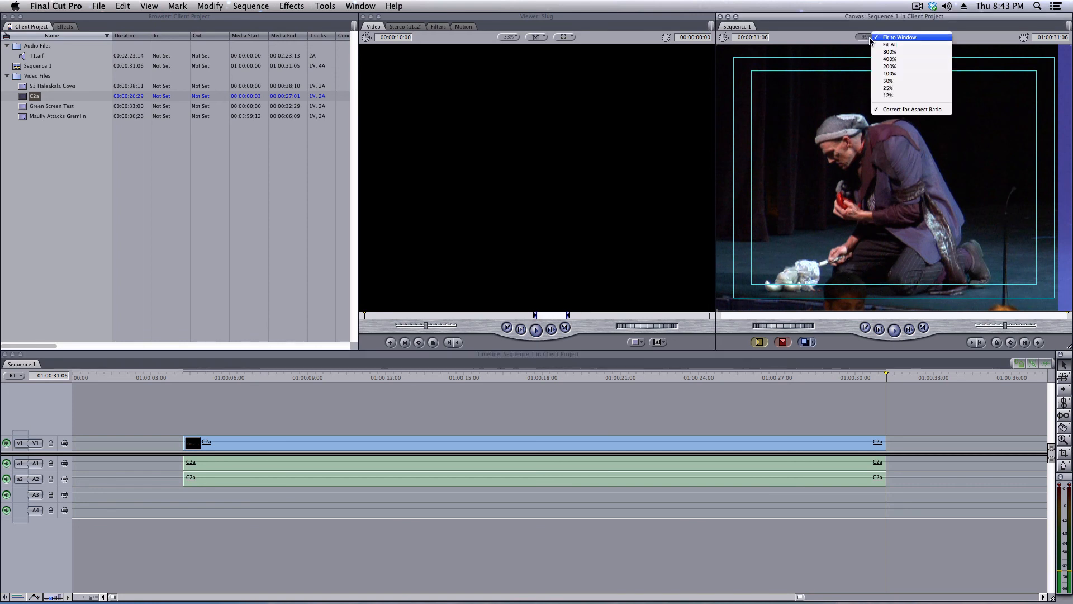
click(897, 82)
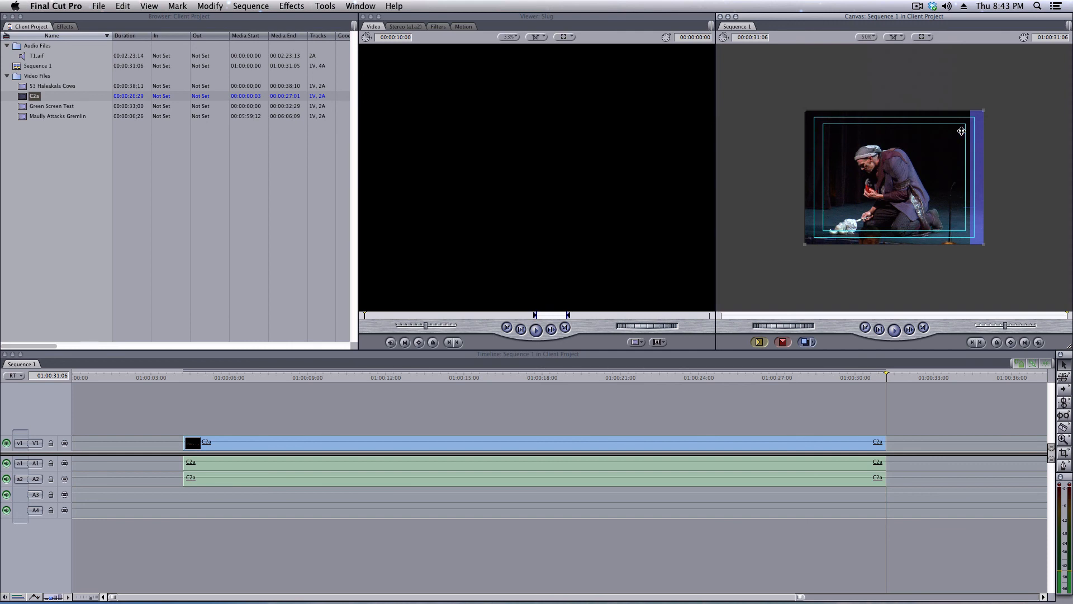
click(869, 38)
click(887, 38)
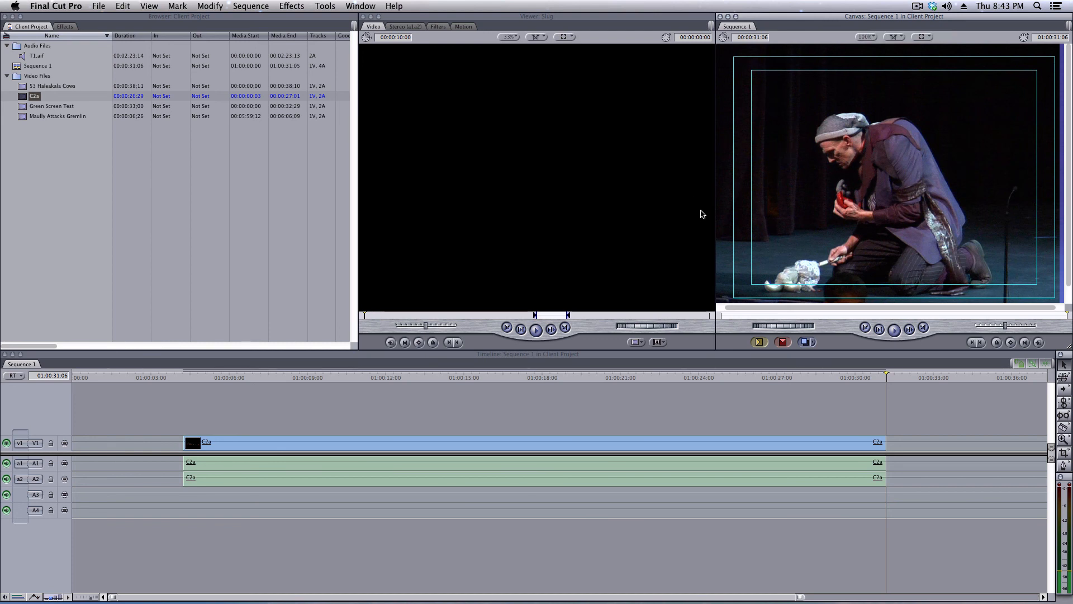
Play part of C2a from about 01:00:14:11, and delete its video and audio from the timeline
click(495, 402)
drag(471, 373, 447, 384)
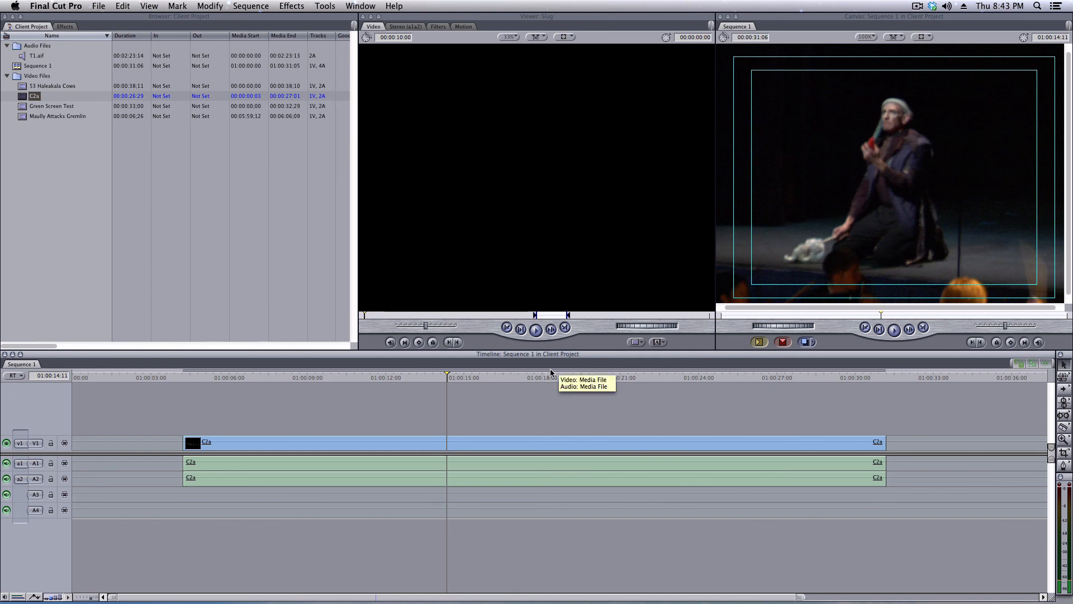
key(space)
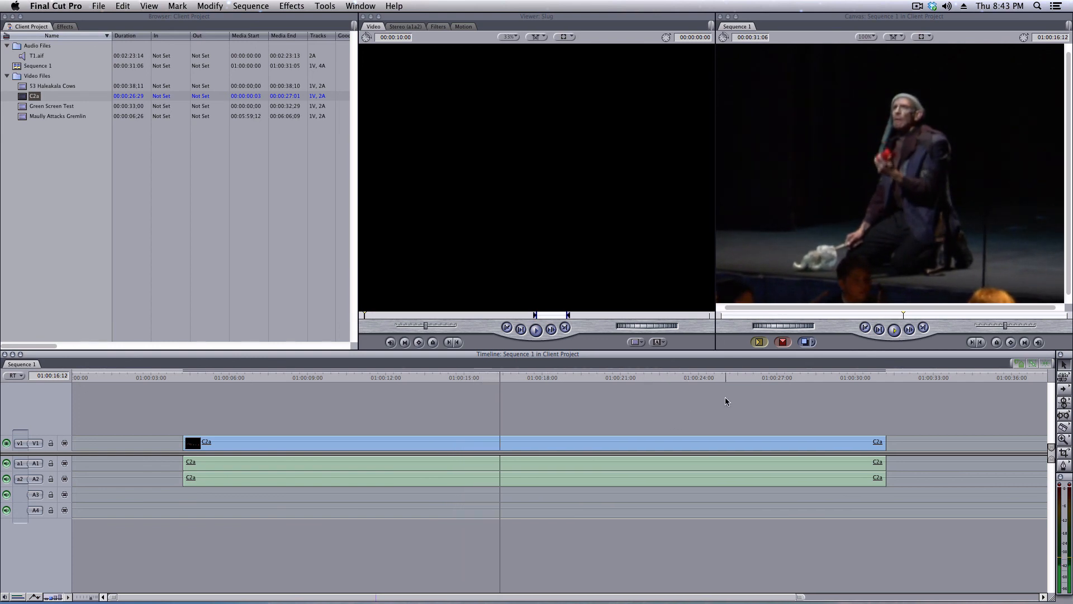
key(space)
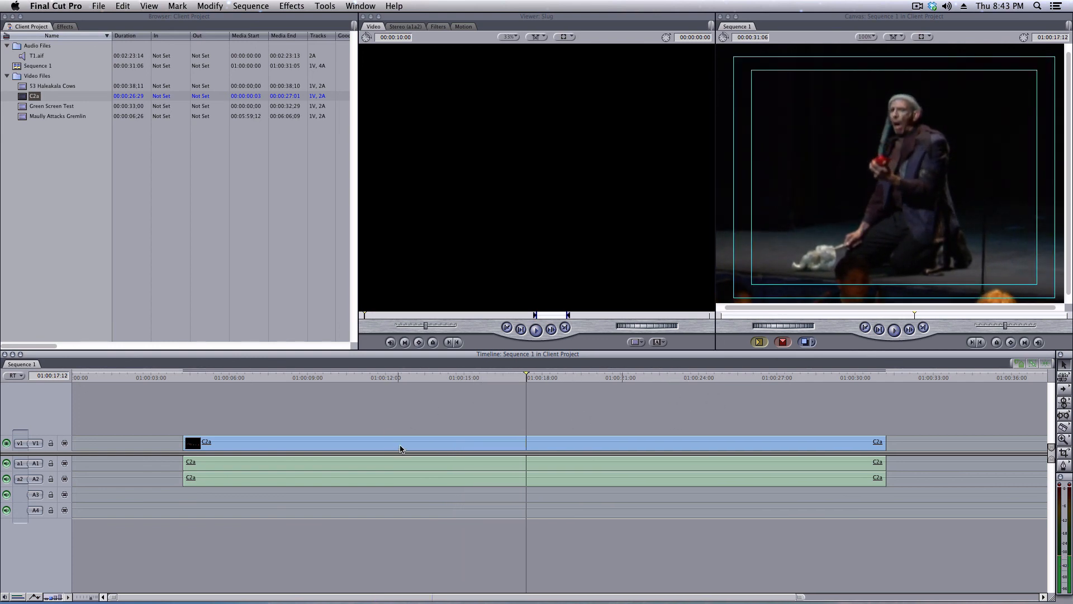
drag(401, 420, 444, 523)
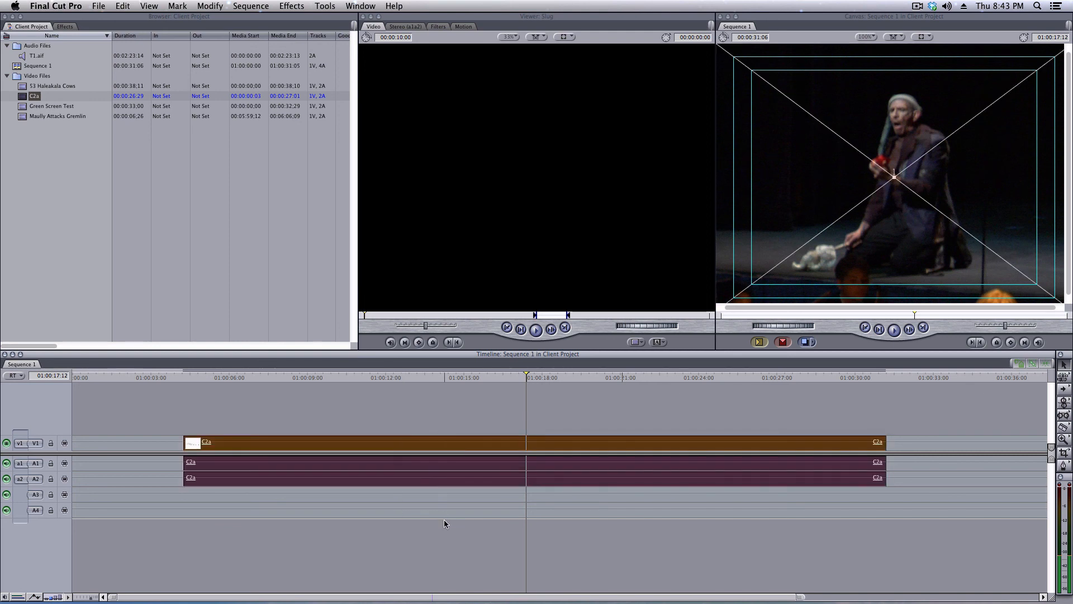
key(Delete)
Try the Maully Attacks Gremlin clip in Sequence 1 without matching the sequence settings, and delete it after playing part of it
drag(31, 116, 119, 432)
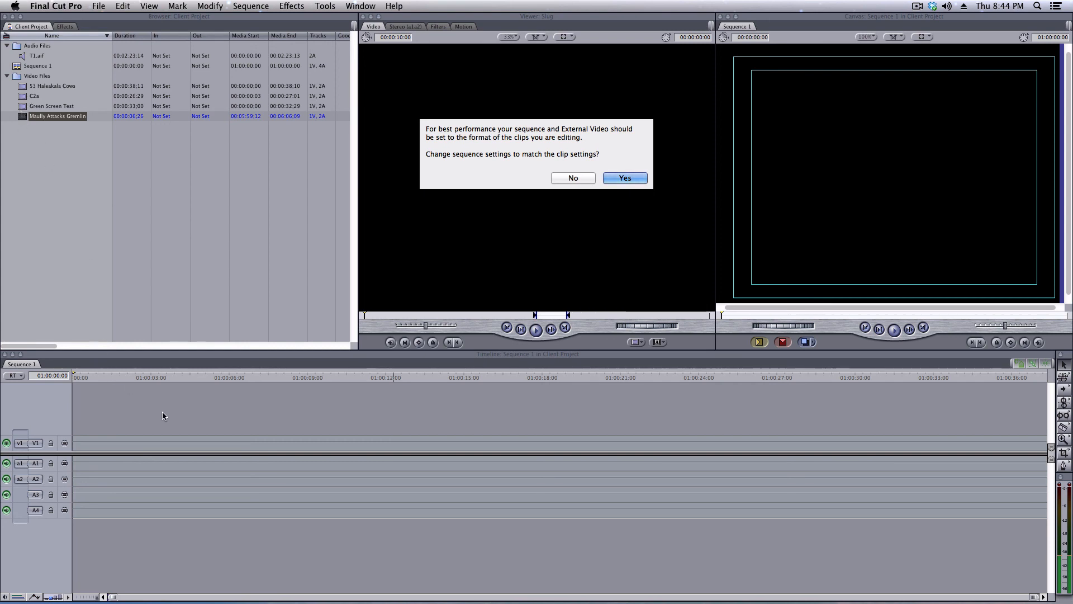
click(574, 179)
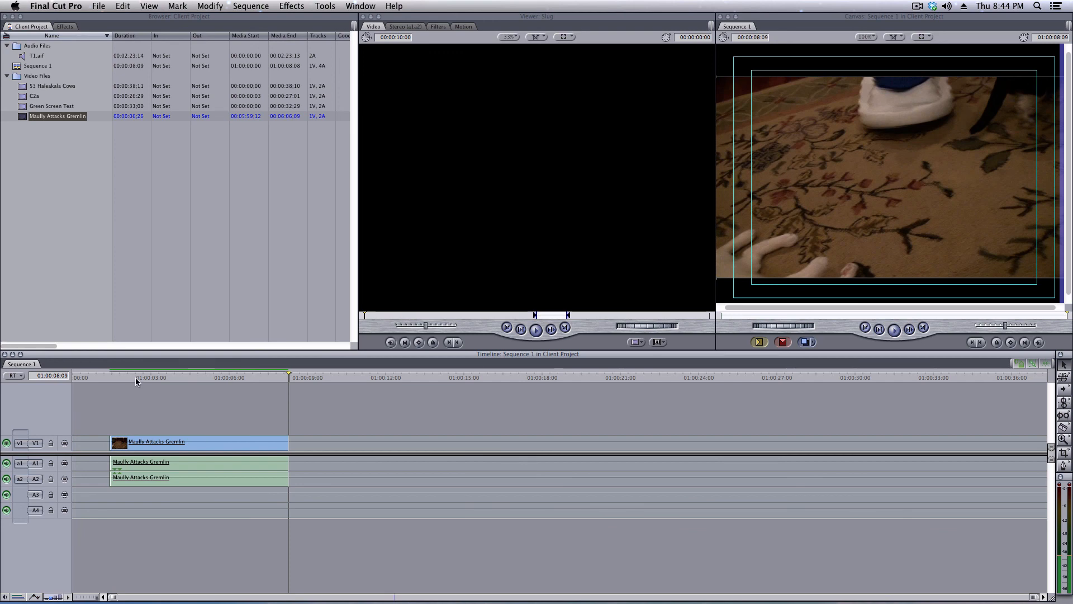
drag(135, 377, 172, 373)
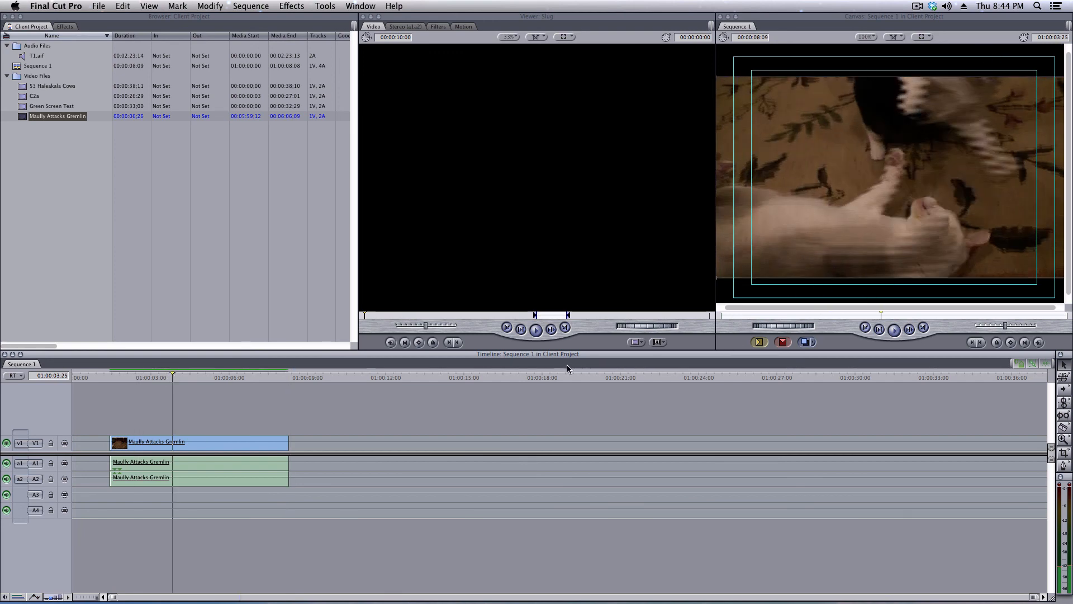
key(space)
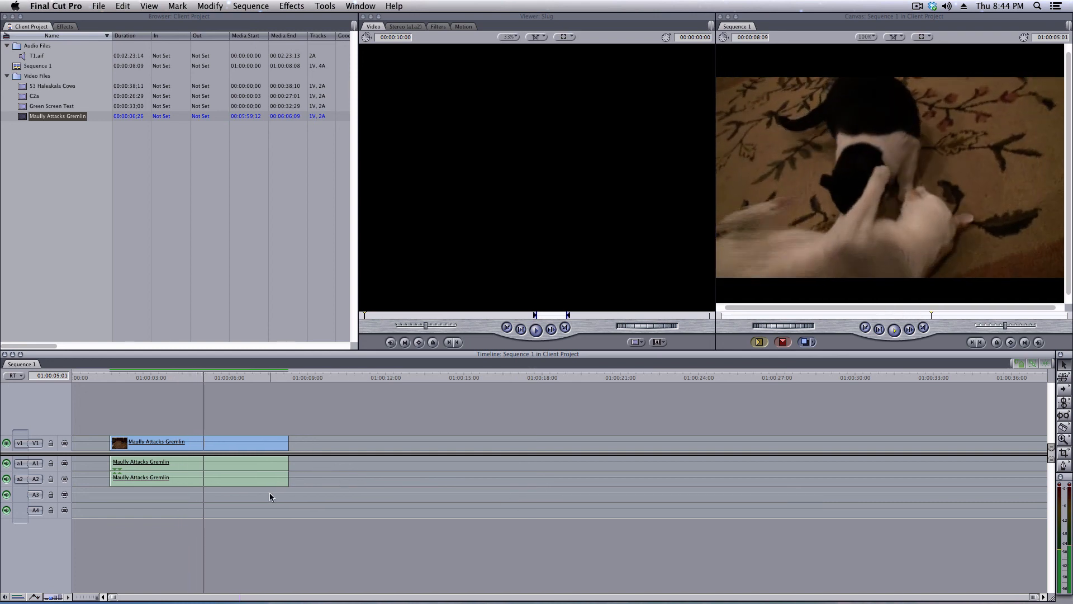
key(space)
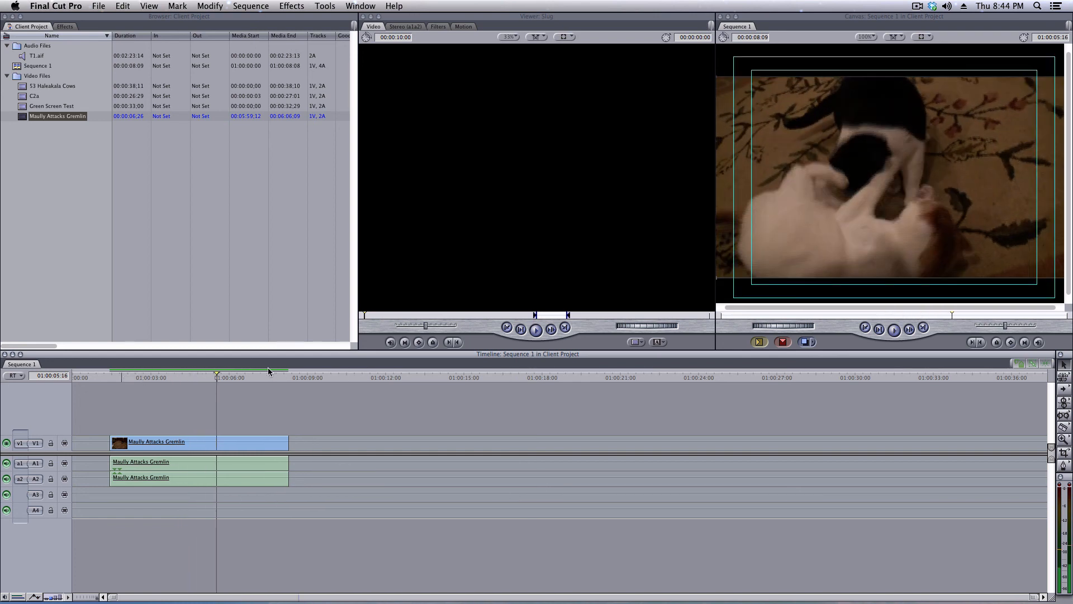
drag(262, 418, 179, 545)
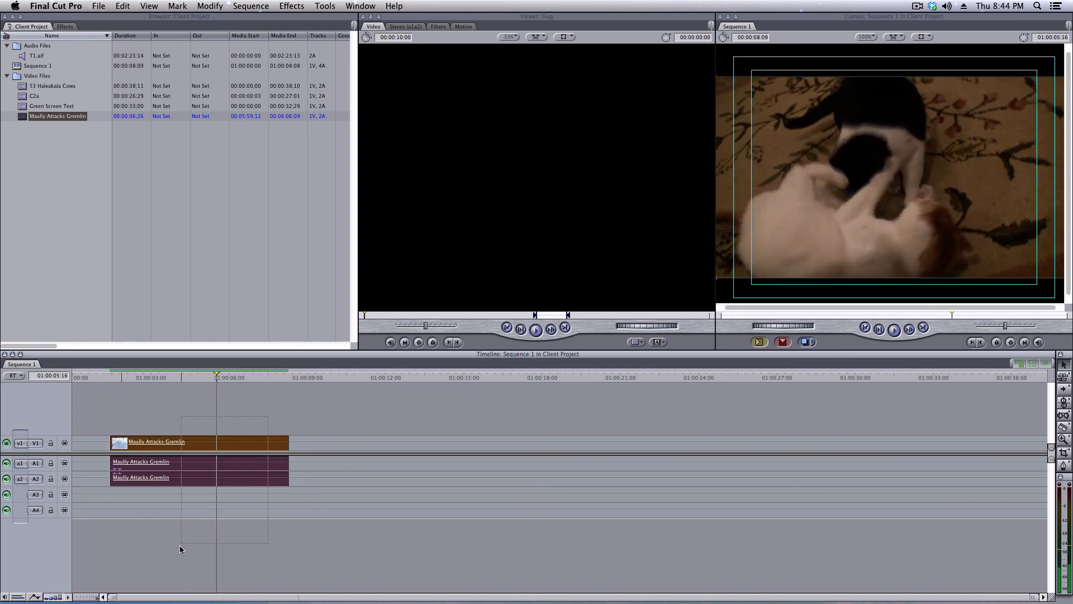
key(Delete)
Place Maully Attacks Gremlin on V1 with the sequence settings matched to the clip, and fit the Canvas view to its window
drag(22, 115, 144, 441)
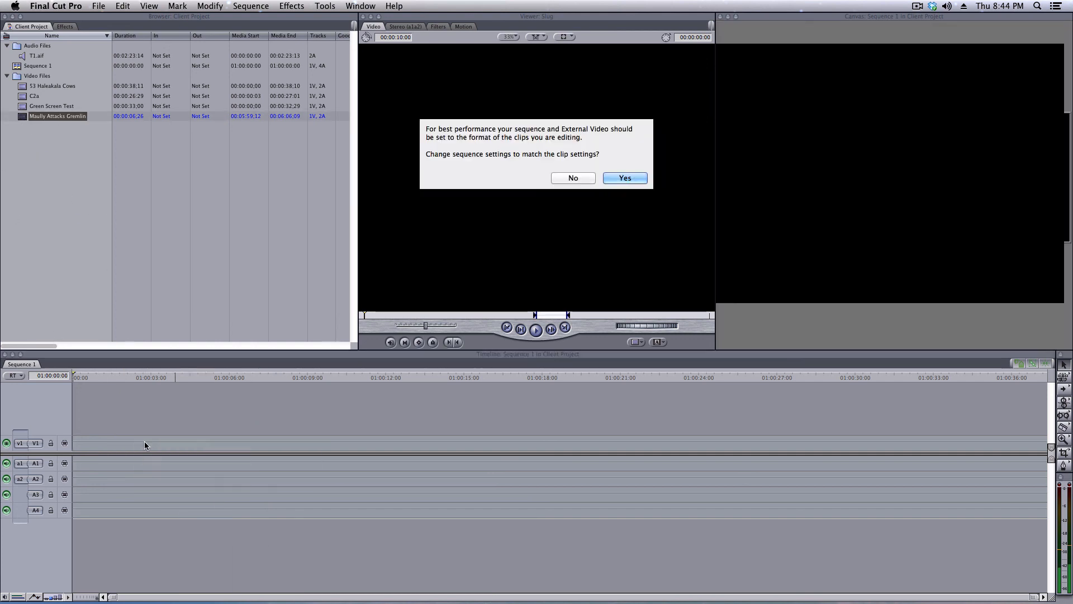
click(627, 178)
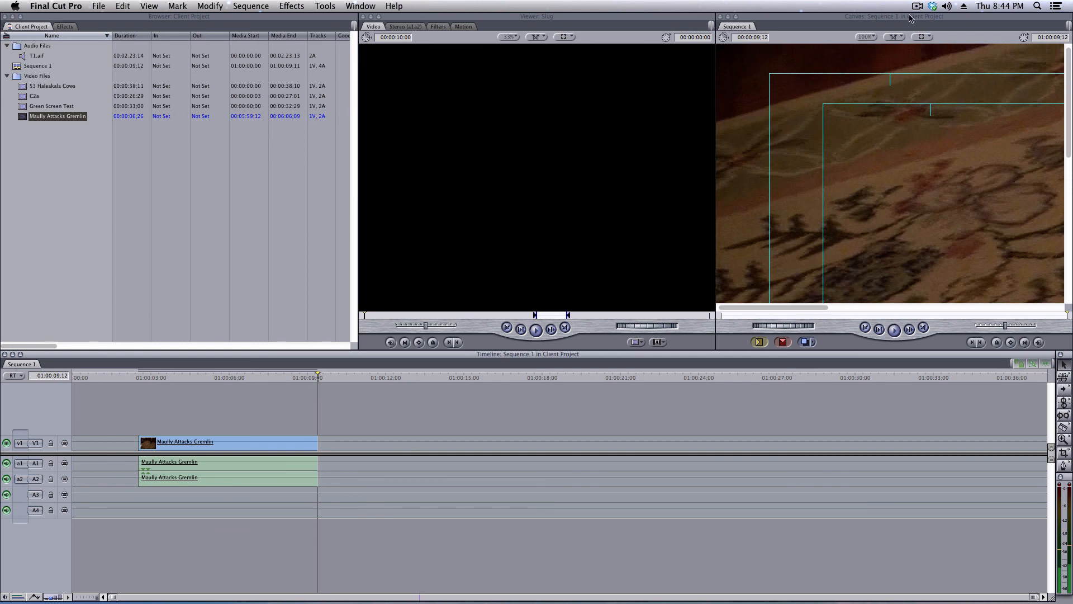
click(870, 37)
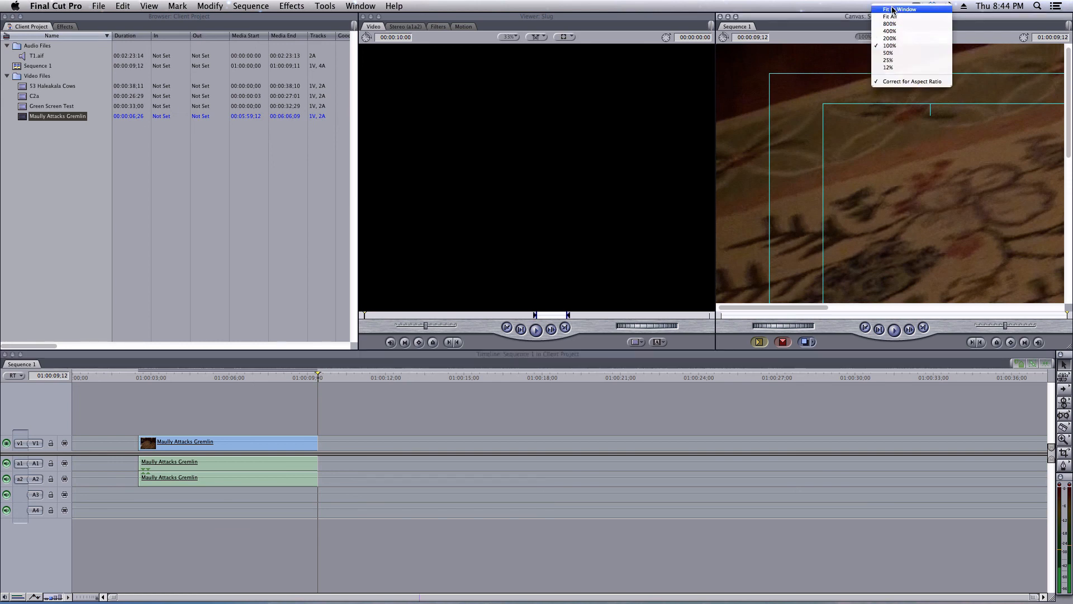
click(893, 10)
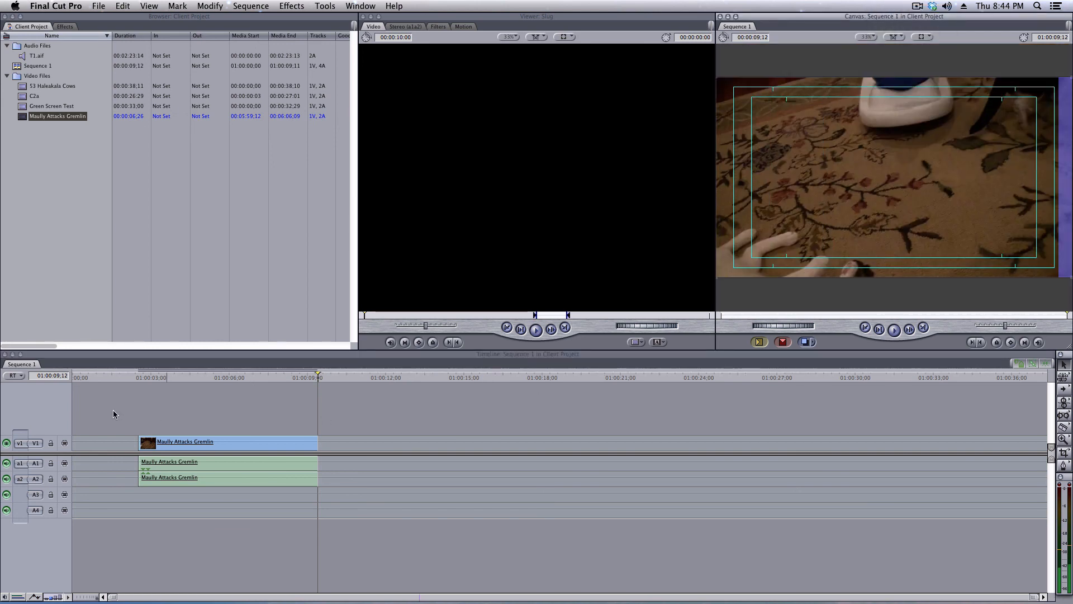
Play part of Maully Attacks Gremlin in Sequence 1, and delete its video and audio from the timeline
mouse_move(145, 377)
mouse_down()
mouse_move(204, 375)
mouse_move(163, 384)
mouse_up()
drag(166, 381, 184, 377)
key(space)
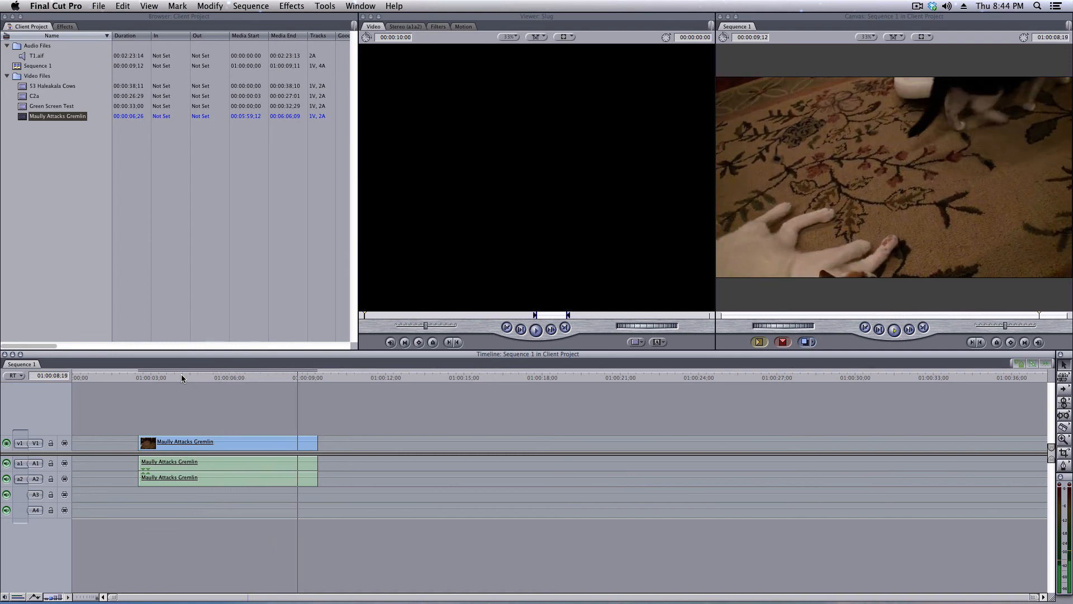
key(space)
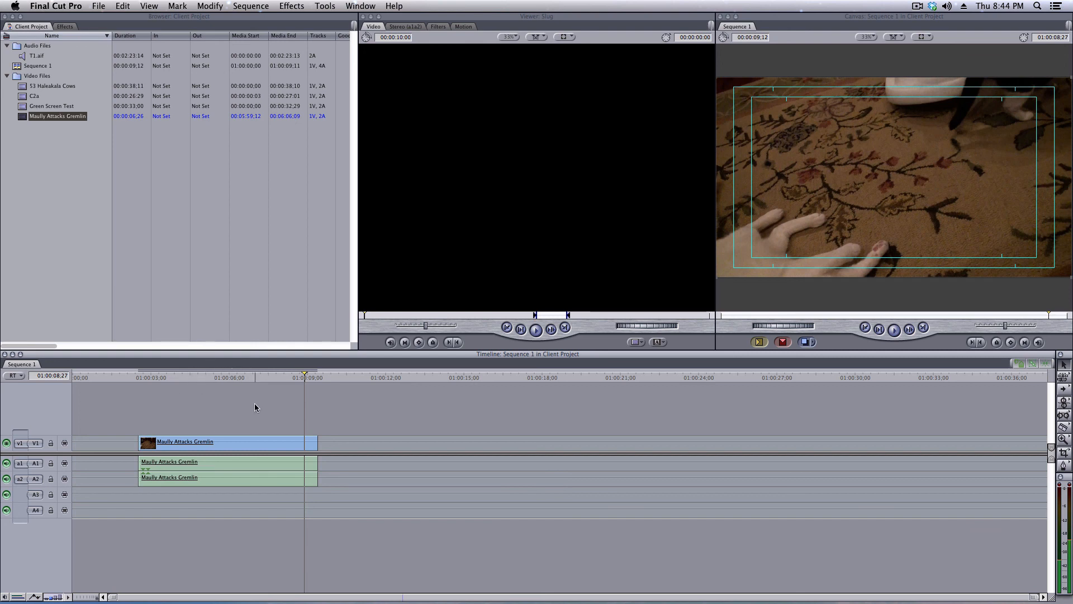
drag(255, 407, 187, 515)
key(Delete)
click(48, 206)
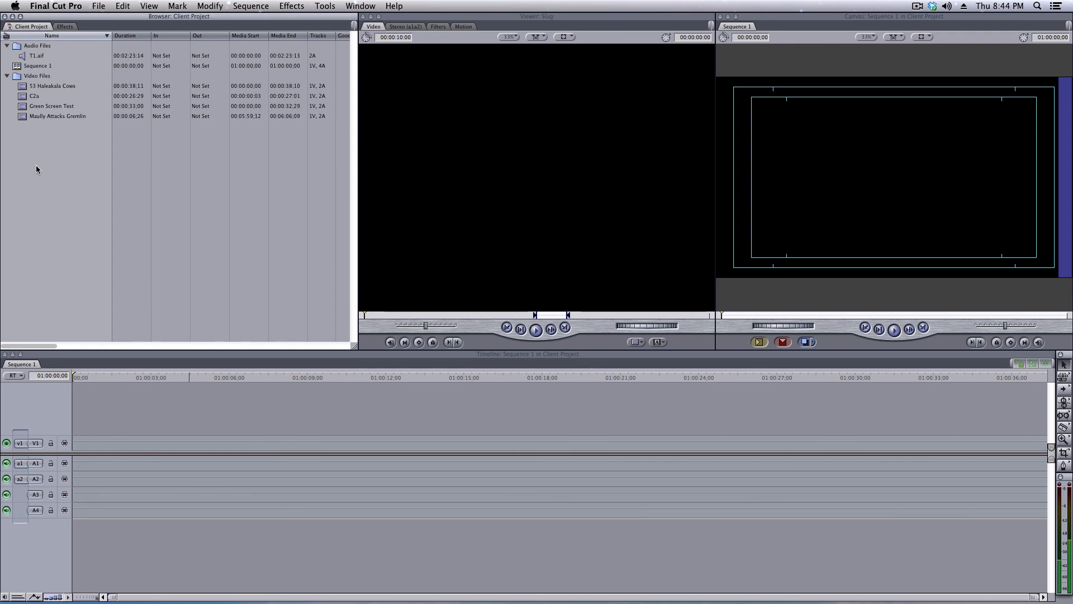
Review Sequence 1's general settings with the timeline empty, and close them without changes
click(217, 397)
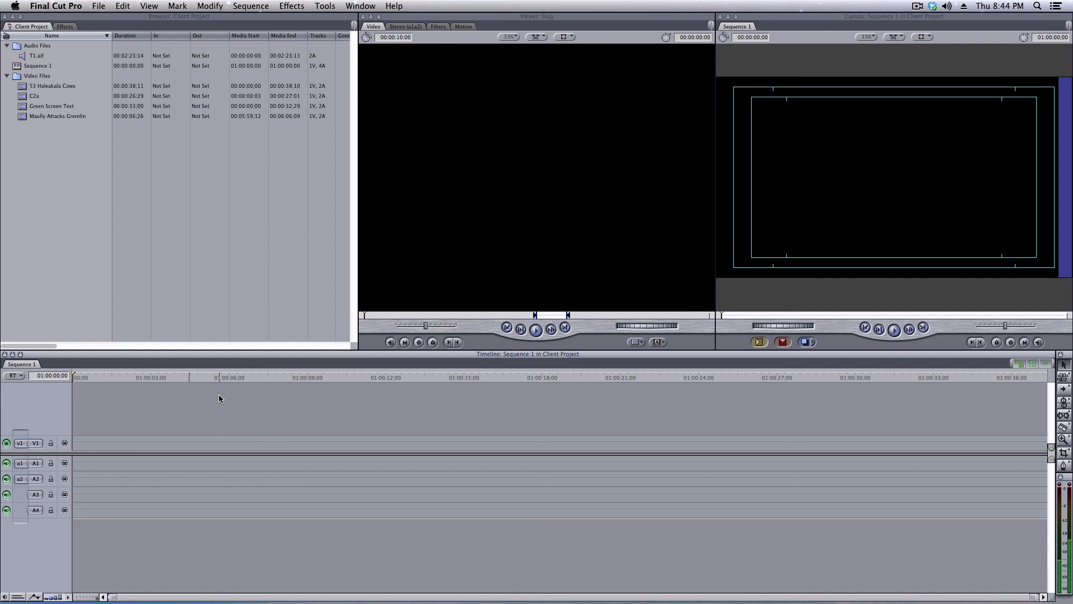
key(super+0)
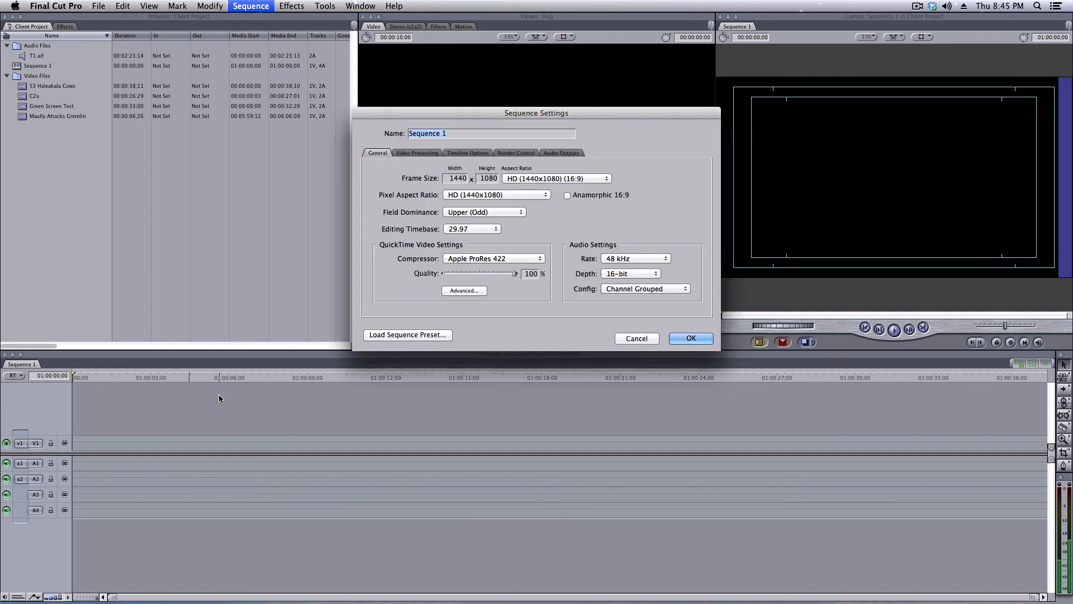
click(637, 338)
Place C2a on V1 with the sequence settings matched to the clip, and review Sequence 1's settings
click(22, 97)
drag(21, 98, 144, 450)
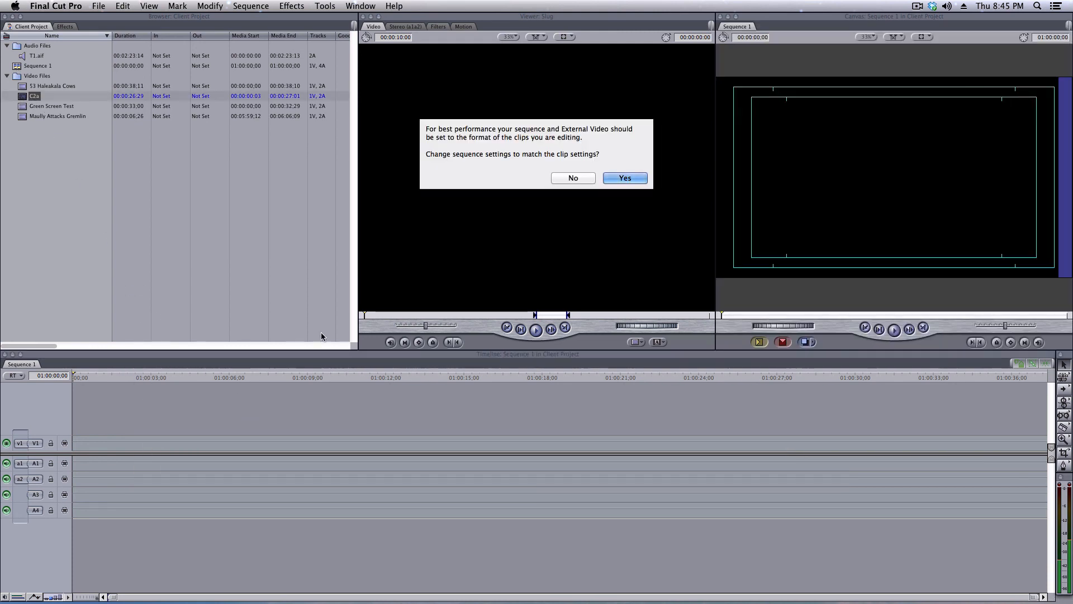
click(619, 177)
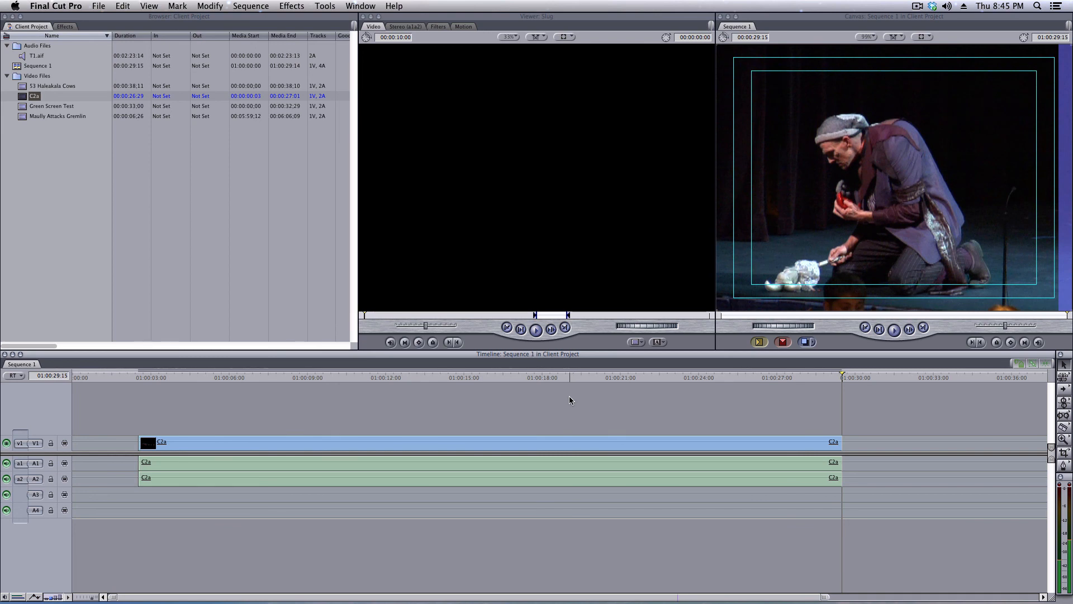
key(super+0)
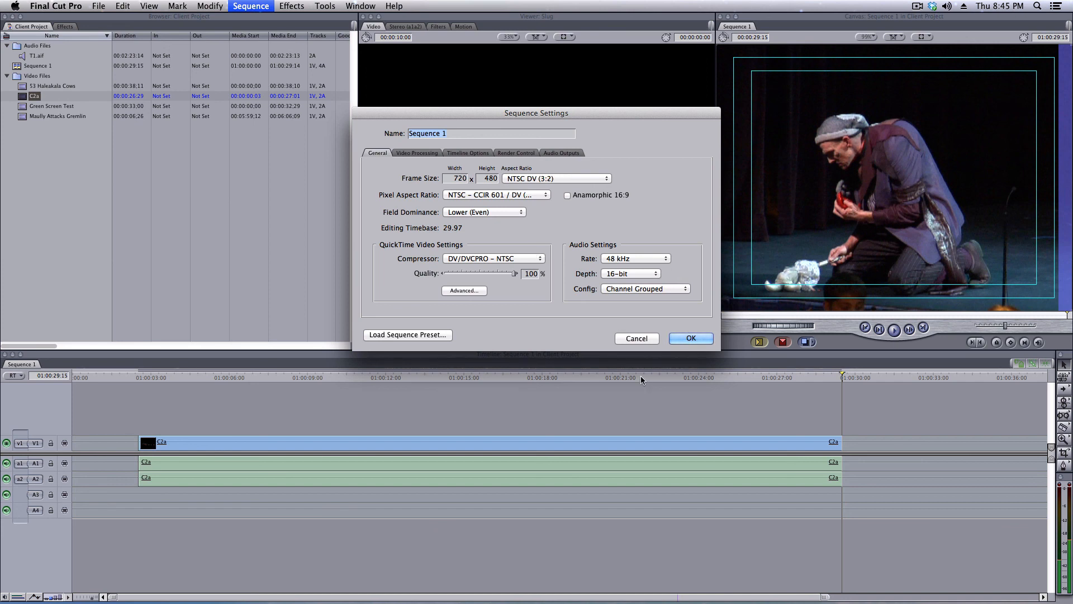
click(636, 338)
Try 53 Haleakala Cows directly after C2a on V1, scrub across the cut between them, and delete both clips
drag(375, 375, 827, 388)
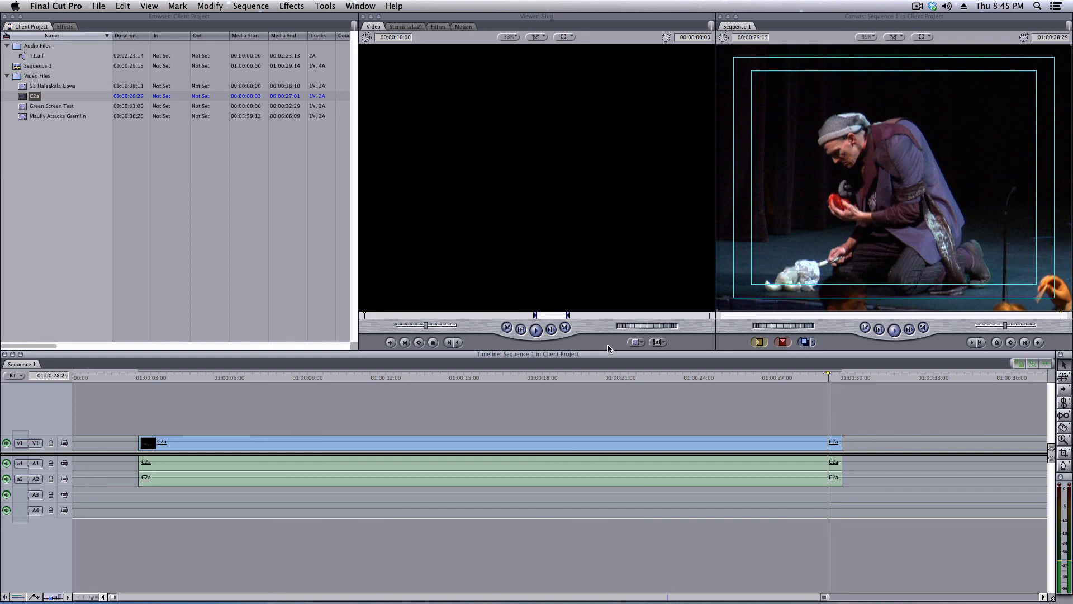
drag(27, 87, 844, 451)
key(shift+z)
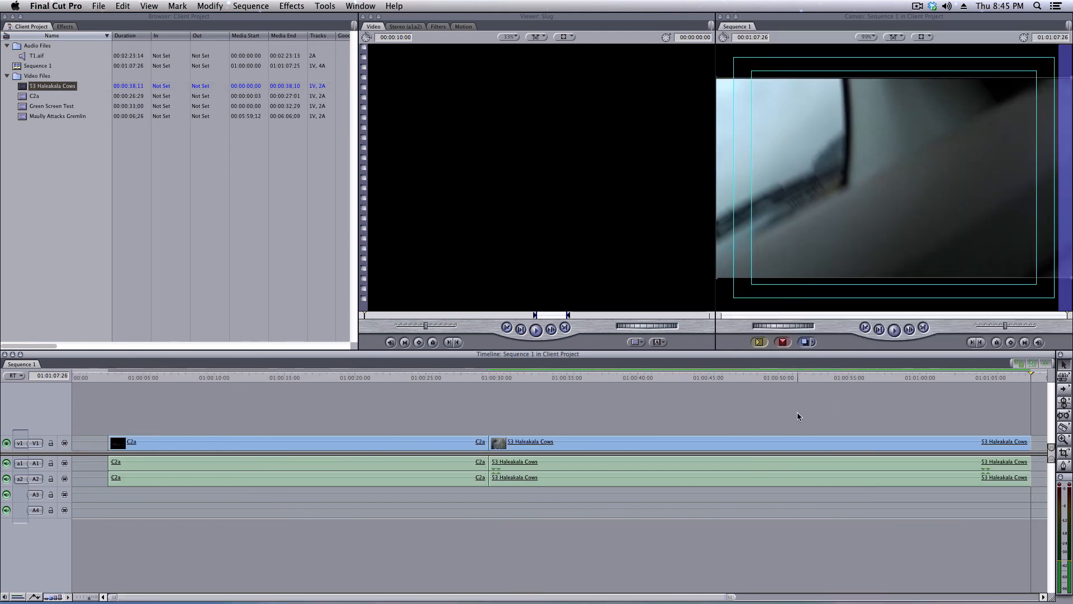
click(467, 378)
drag(467, 377, 485, 378)
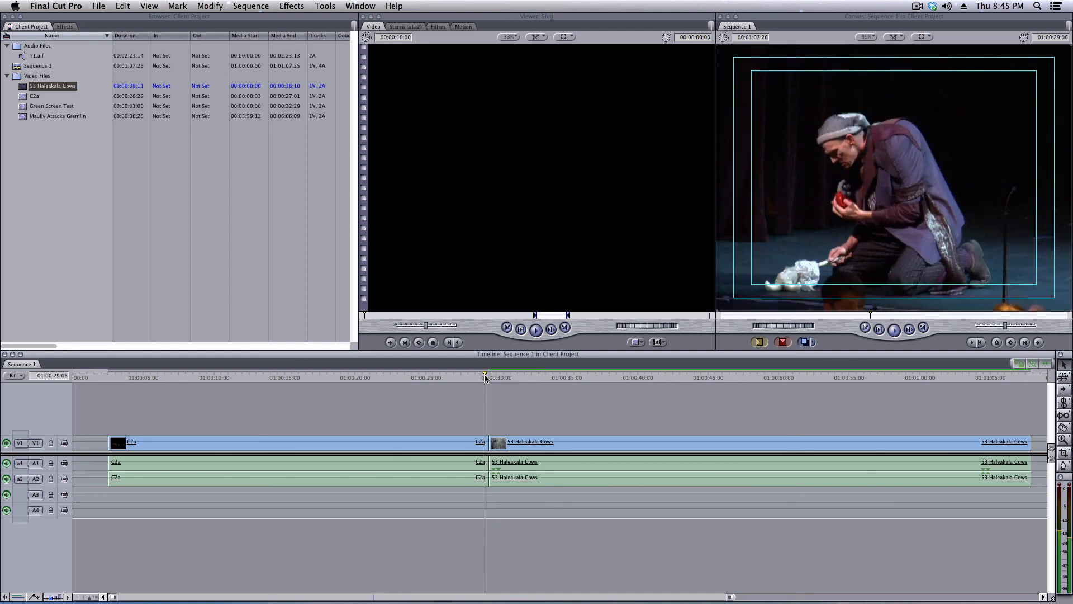
click(503, 378)
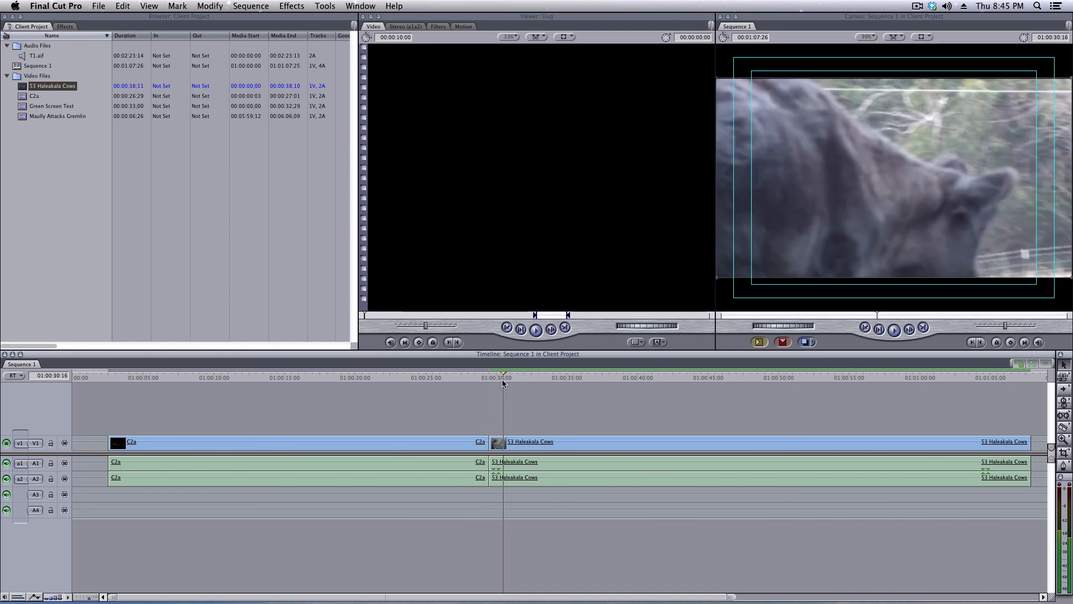
drag(519, 430, 423, 505)
key(Delete)
Try 53 Haleakala Cows with the sequence settings matched to it and C2a placed behind it, and clear the timeline after scrubbing both
drag(53, 85, 224, 455)
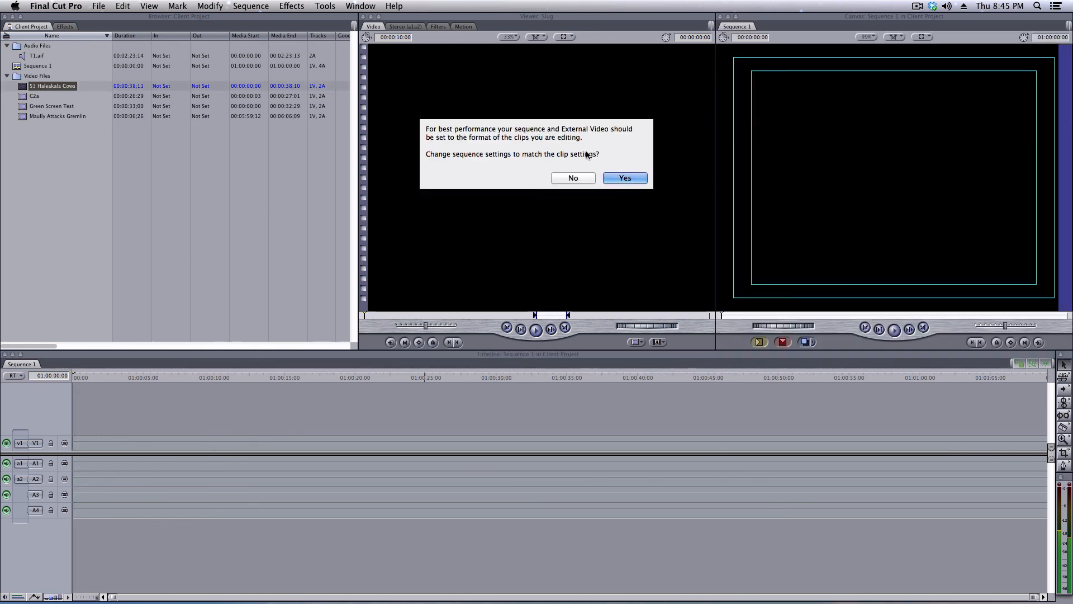
click(618, 180)
drag(24, 97, 757, 441)
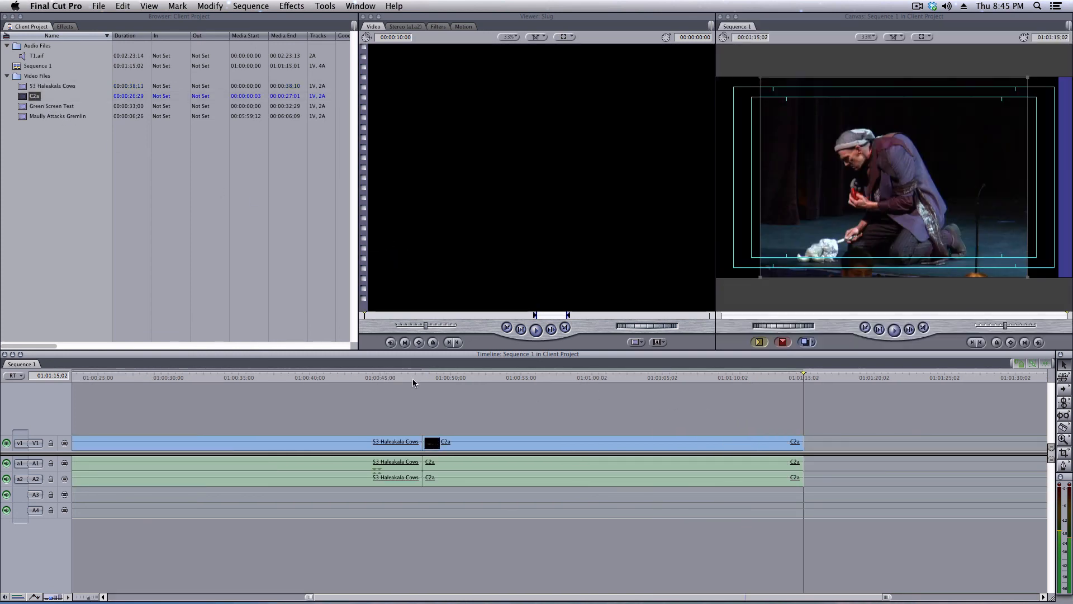
drag(414, 378, 283, 377)
drag(521, 376, 560, 378)
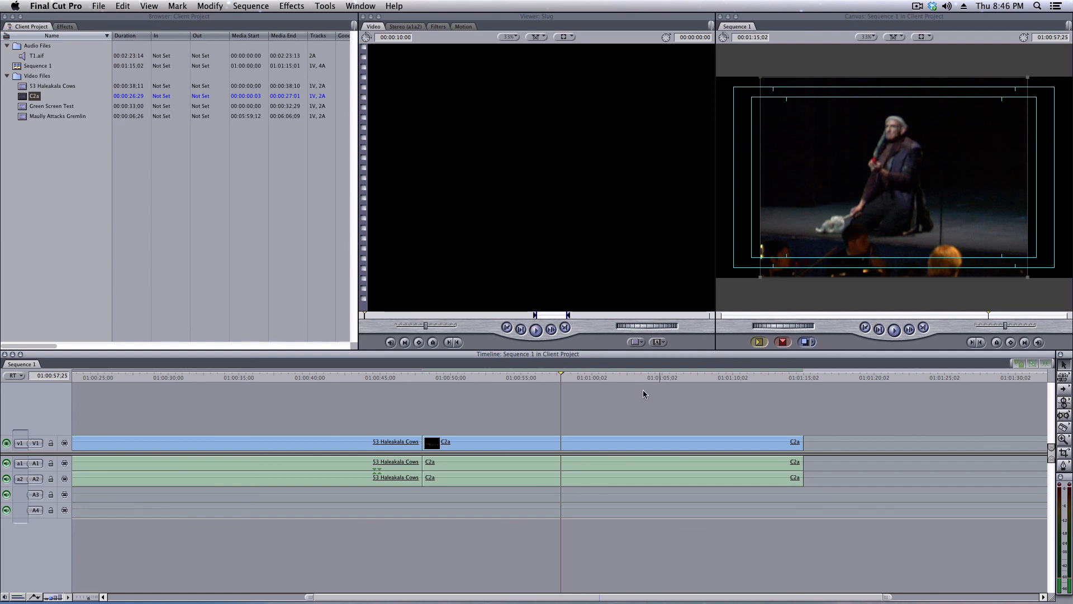
key(super+a)
key(Delete)
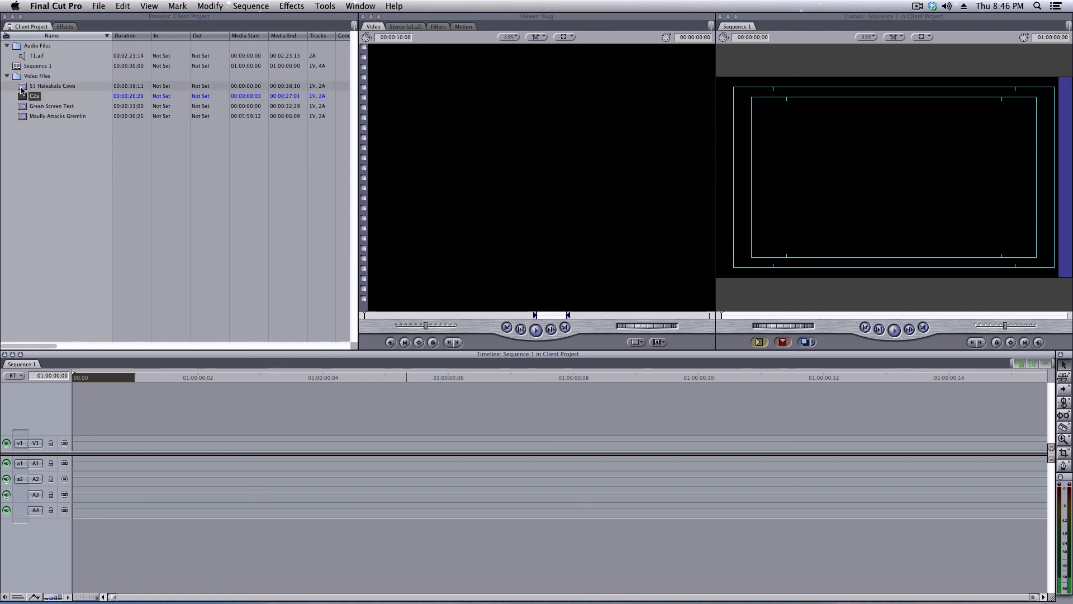
Try C2a alone on V1 with the sequence settings matched to the clip, and delete it after scrubbing to about 01:00:14:06
drag(21, 89, 179, 447)
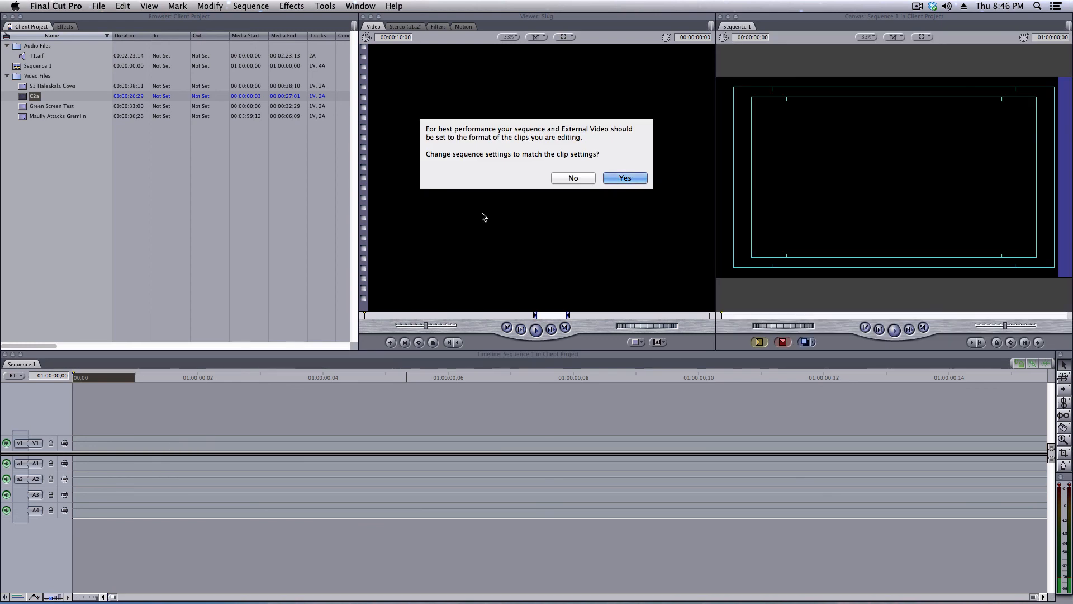
click(631, 179)
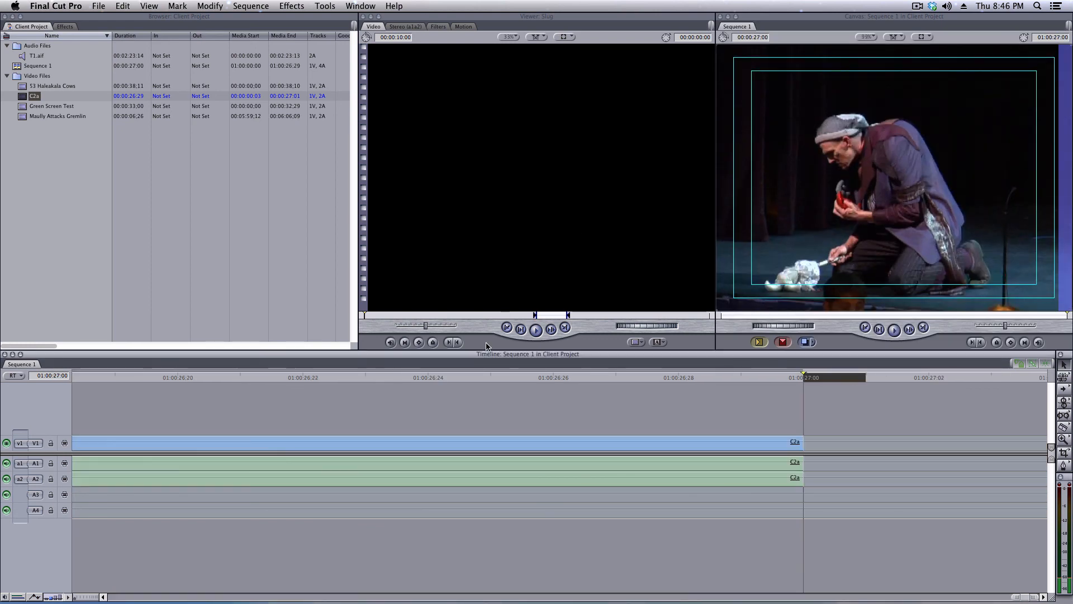
key(shift+z)
drag(466, 383, 575, 388)
drag(450, 407, 340, 525)
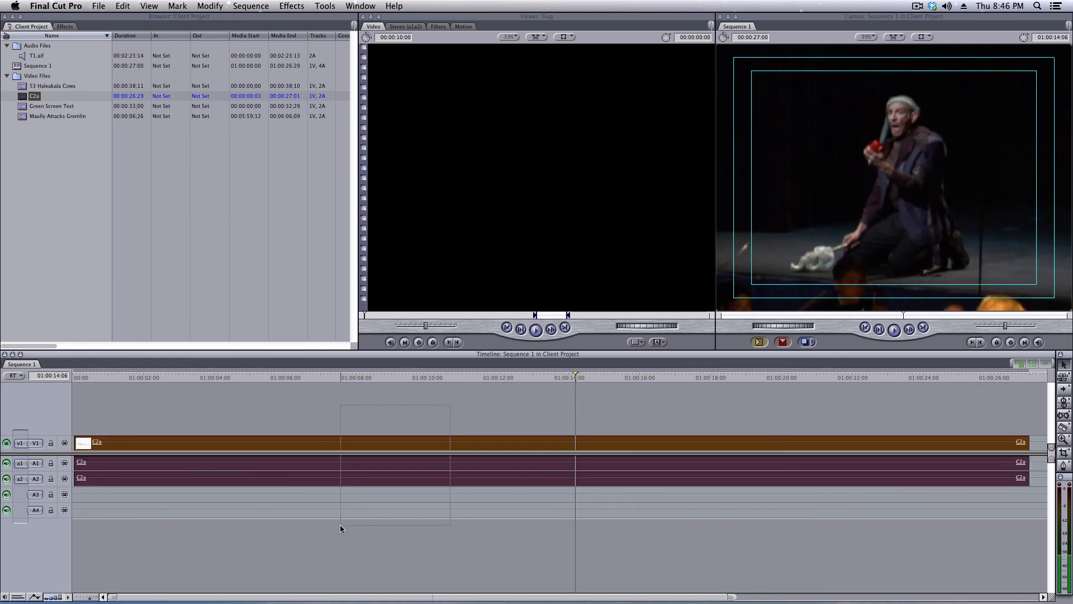
key(Delete)
Load the Apple ProRes 422 1440x1080 24p 48 kHz preset into Sequence 1's settings
key(super+0)
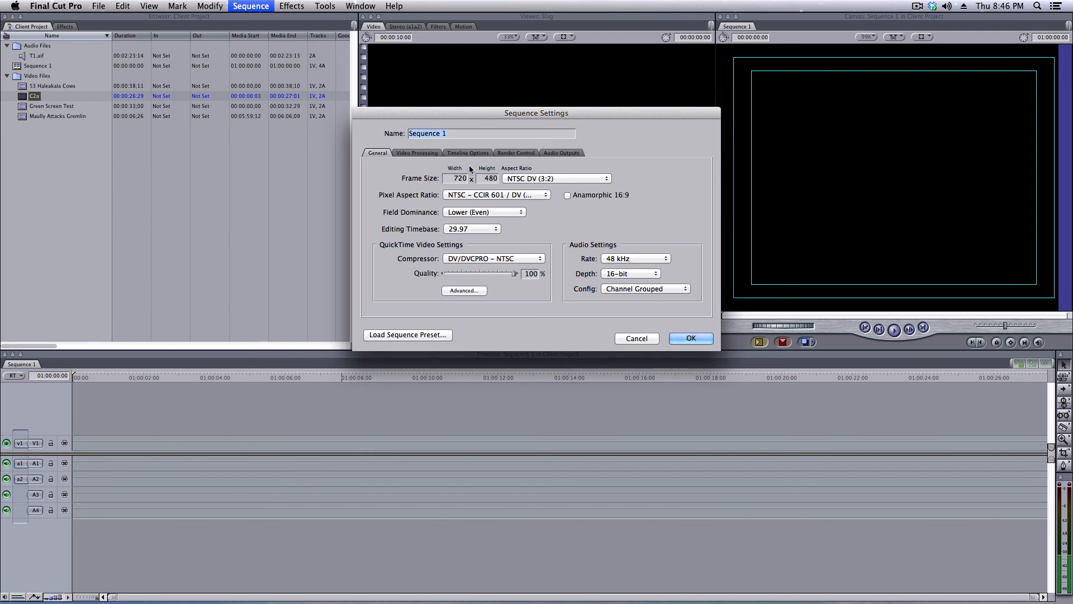
click(429, 334)
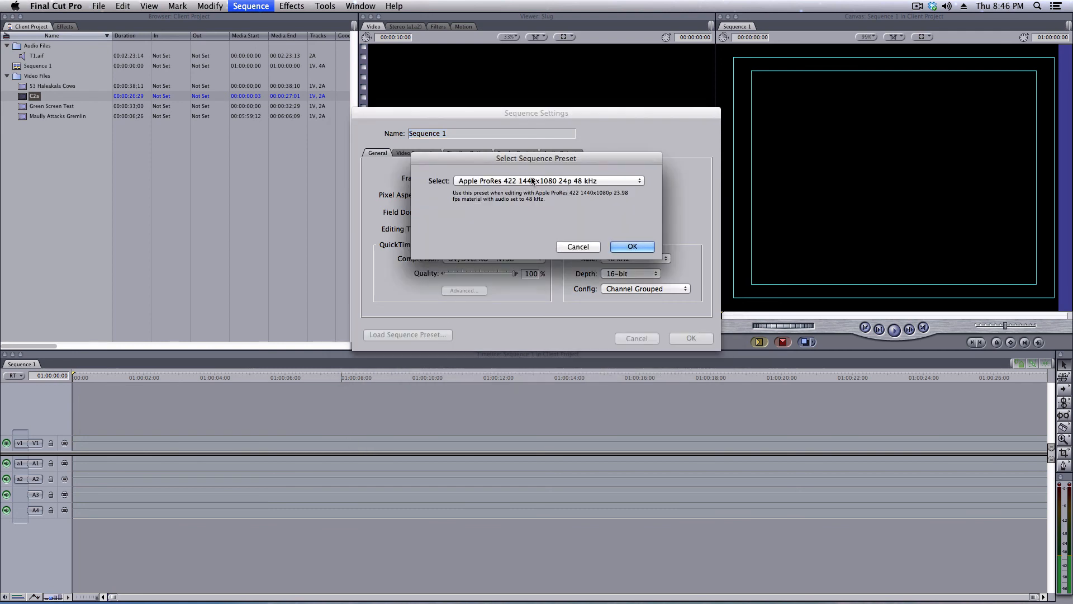
key(Return)
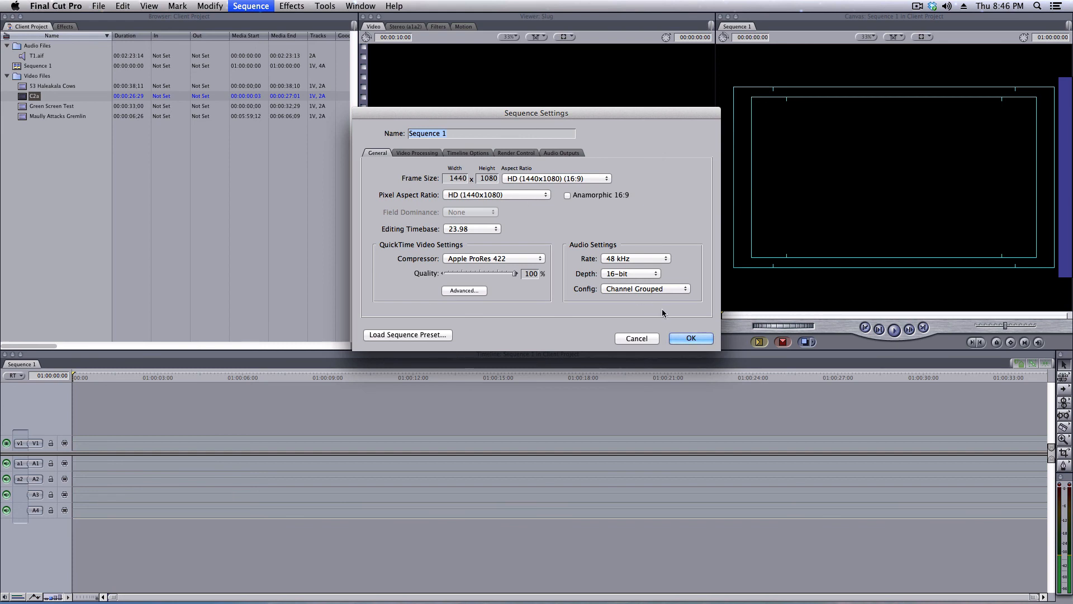
click(674, 337)
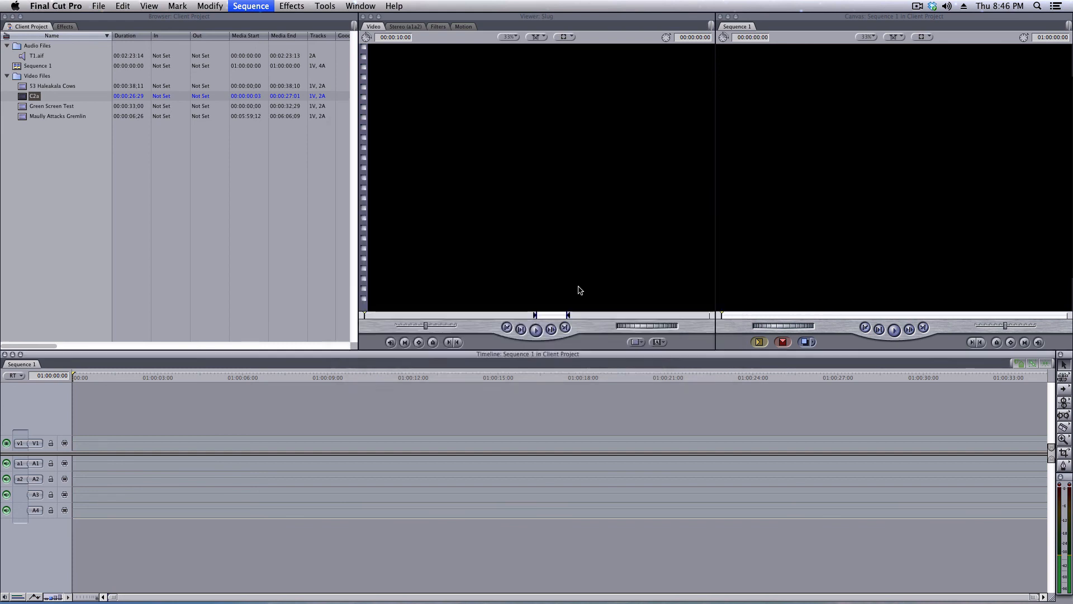
Place C2a on V1 without matching the sequence settings to the clip, and scrub to about 01:00:18:12
drag(34, 96, 281, 444)
click(582, 182)
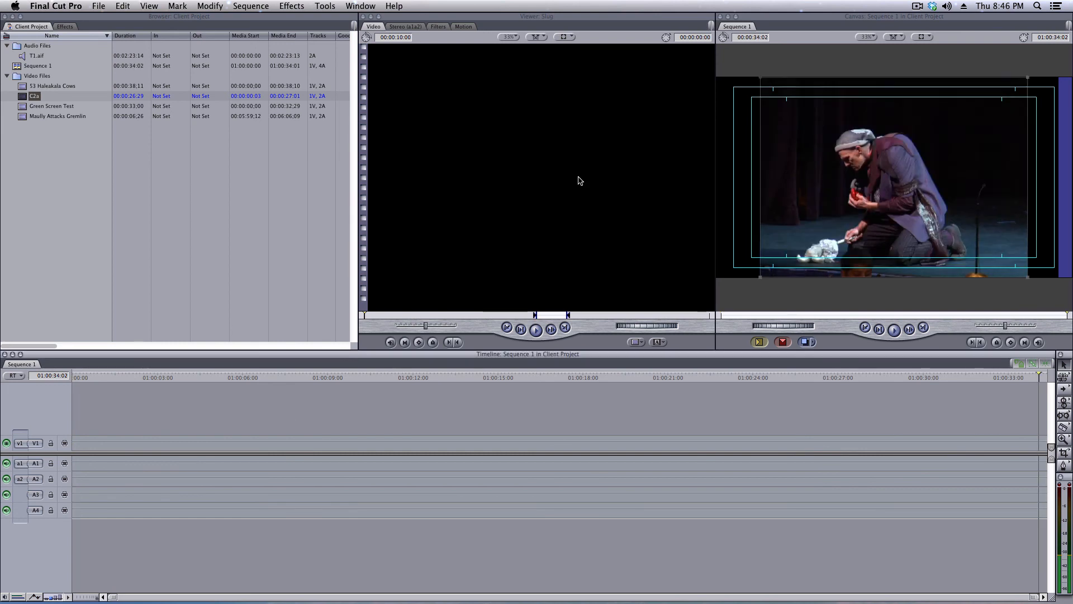
drag(508, 377, 596, 376)
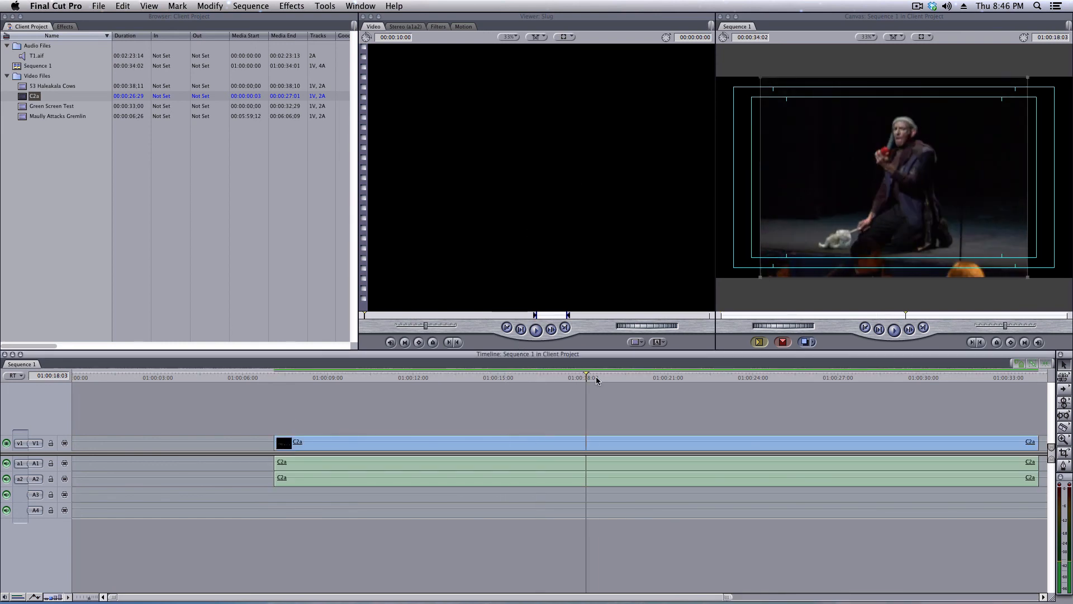
Scale C2a up in the Canvas to fill the width of the frame, and move the image slightly down
click(601, 440)
drag(760, 76, 694, 62)
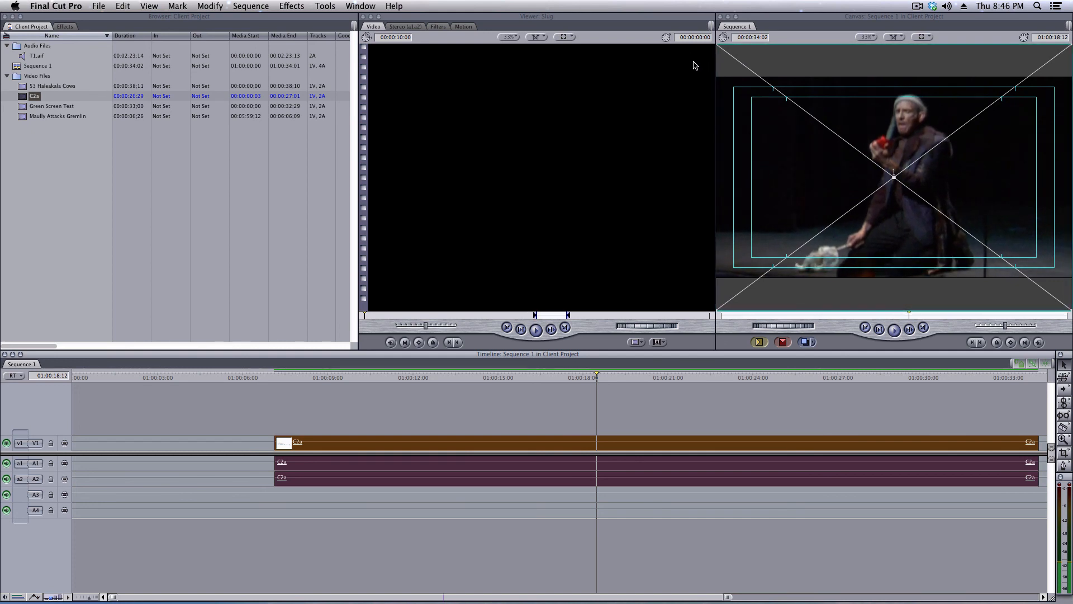
drag(896, 132, 895, 140)
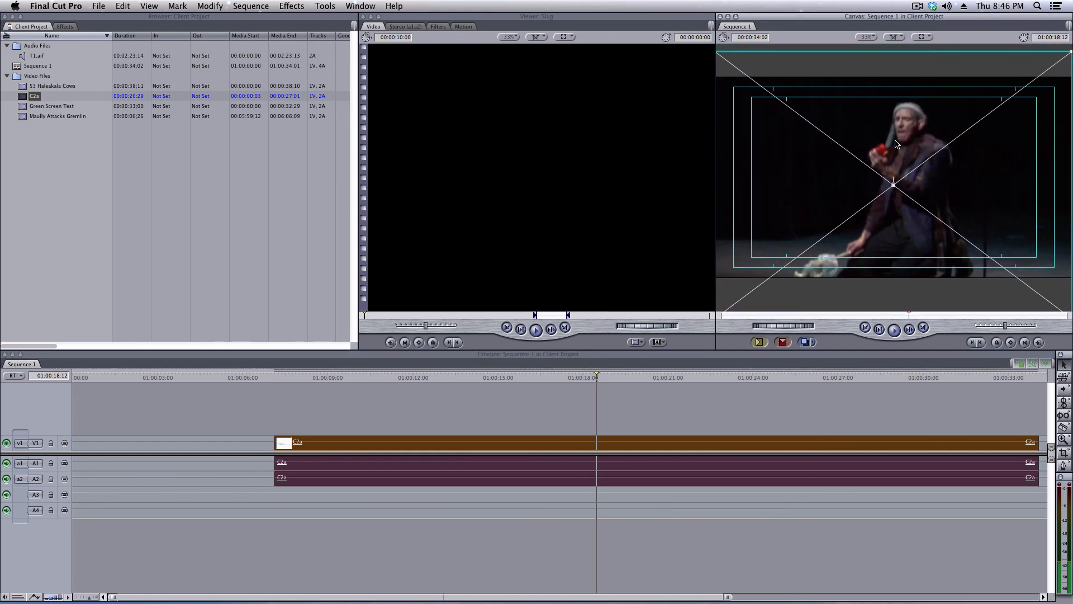
click(855, 398)
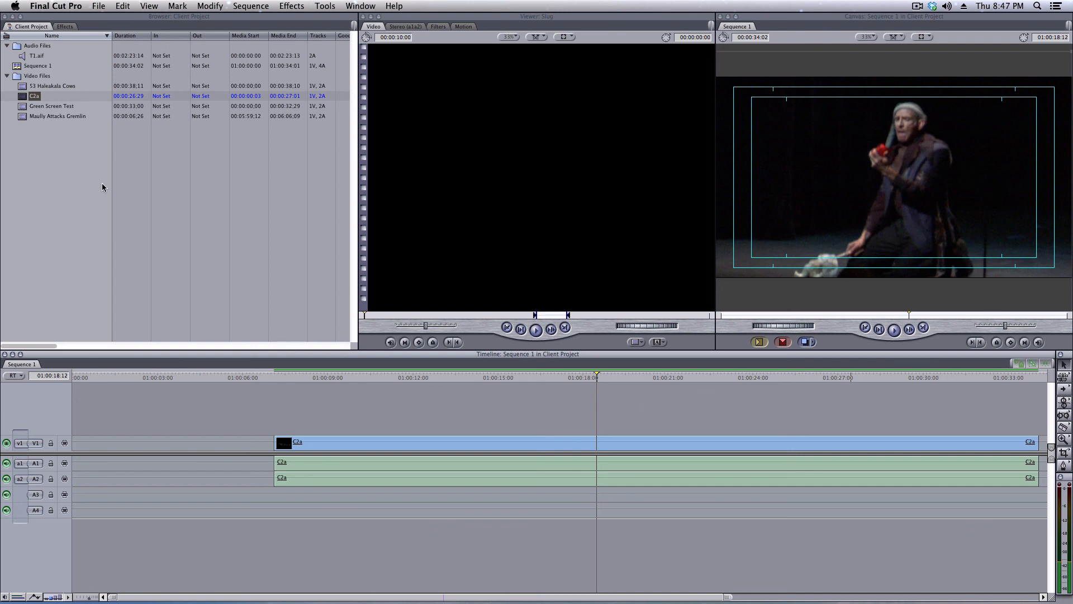
Play the enlarged C2a from about 01:00:18:12 to 01:00:22:00, and delete its video and audio from the timeline
key(space)
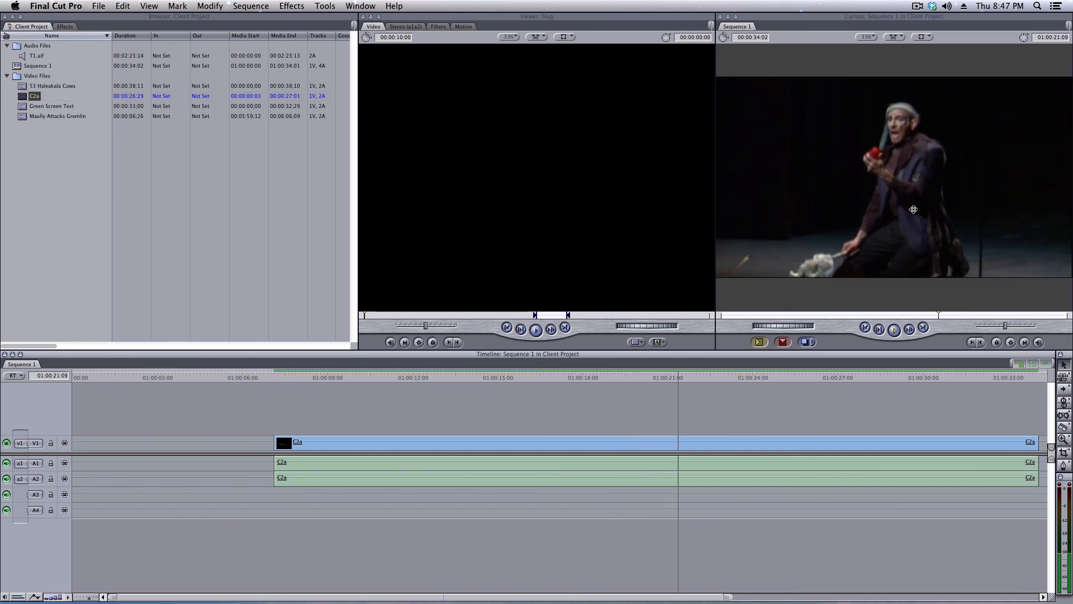
key(space)
drag(568, 434, 625, 535)
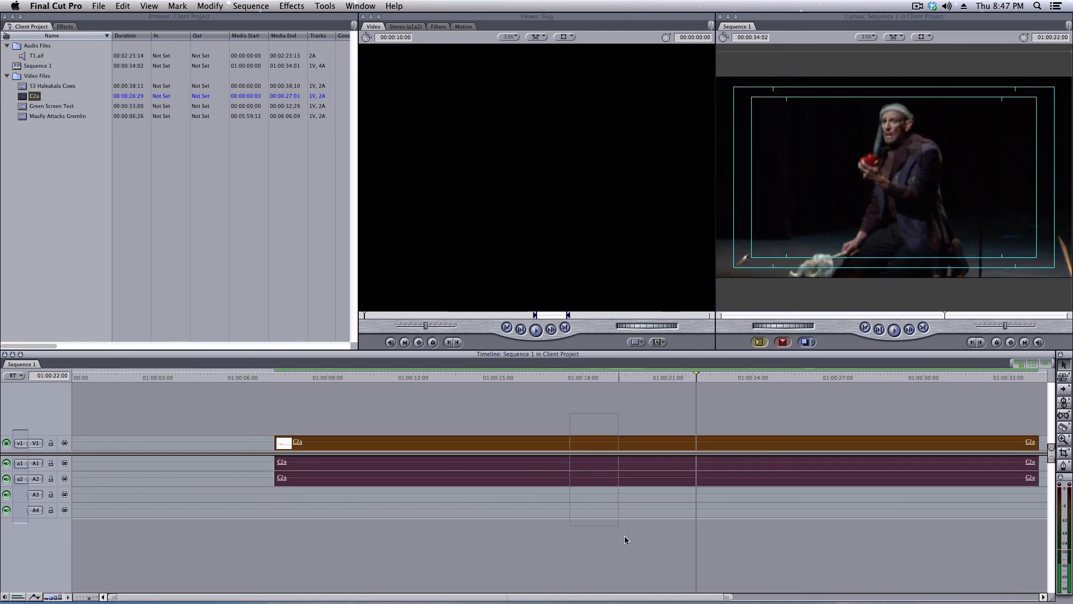
key(Delete)
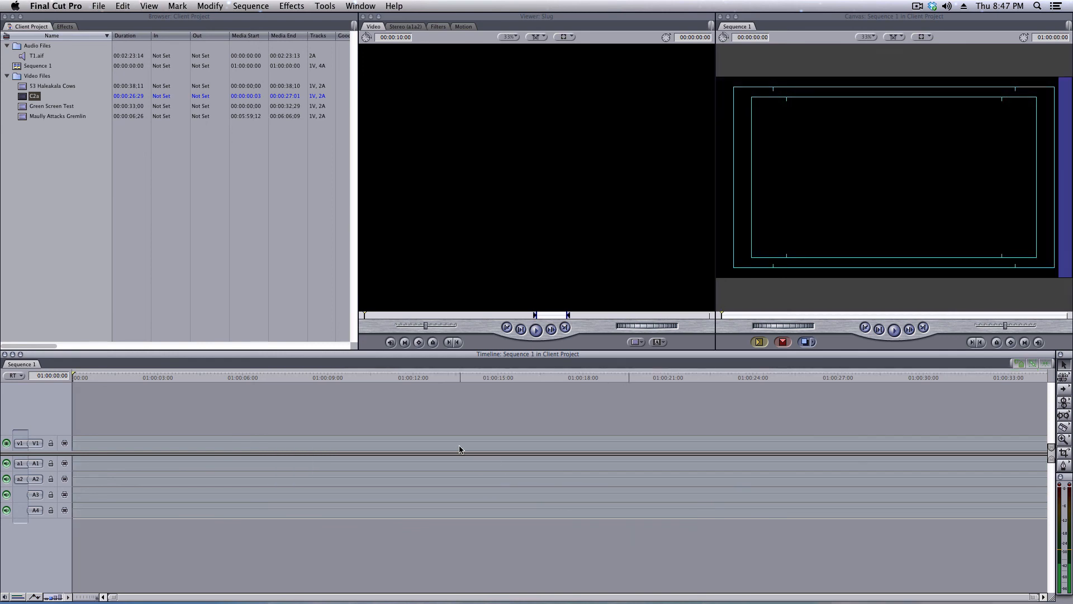
click(85, 200)
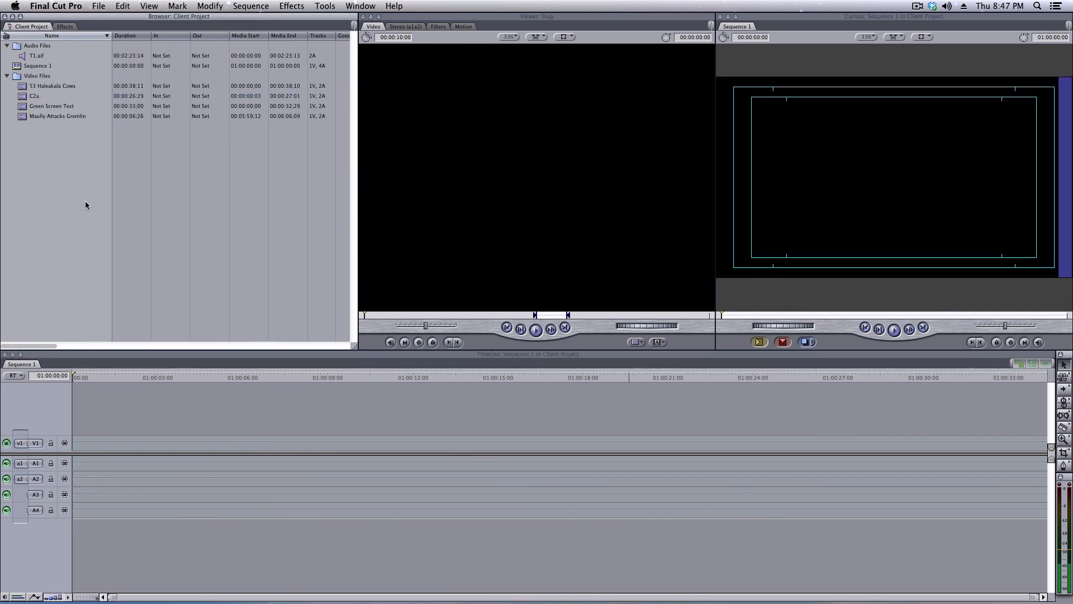
Collapse the Video Files bin and add three new sequences to the Client Project
click(7, 76)
right_click(47, 129)
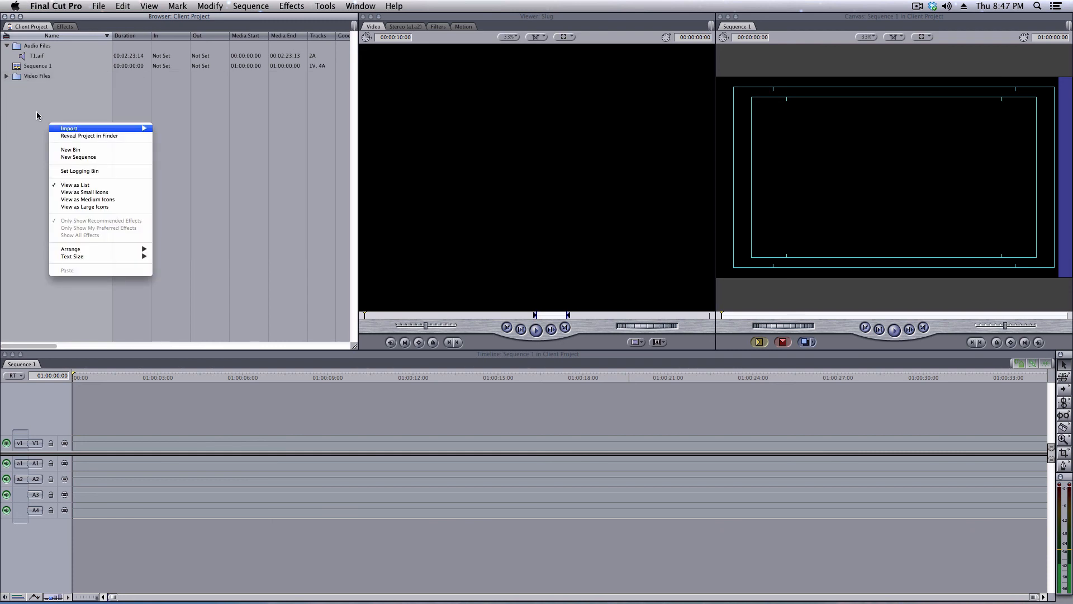
click(74, 157)
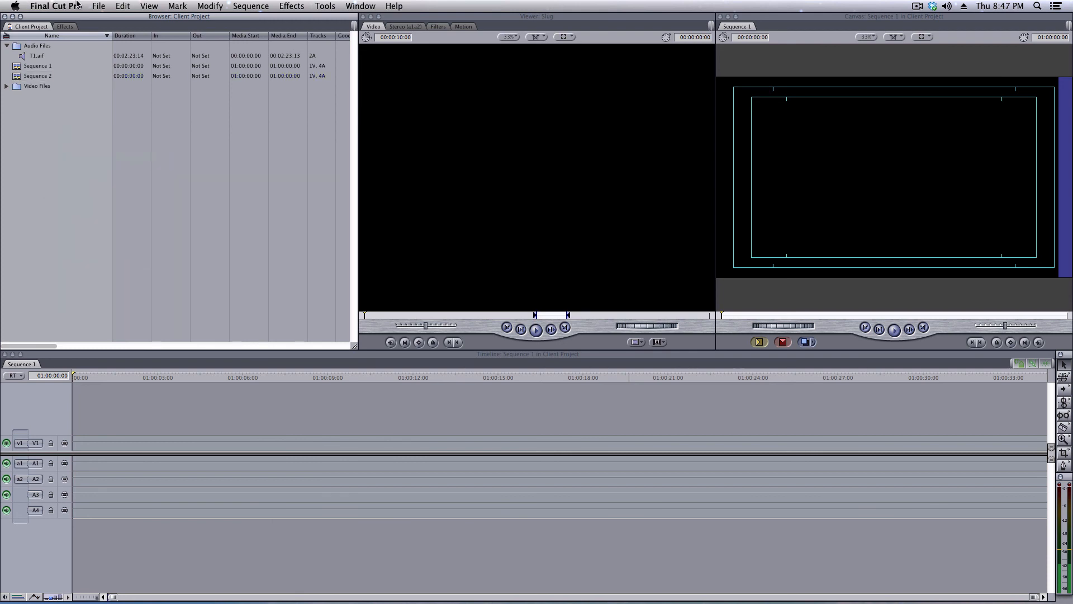
click(98, 6)
mouse_move(115, 21)
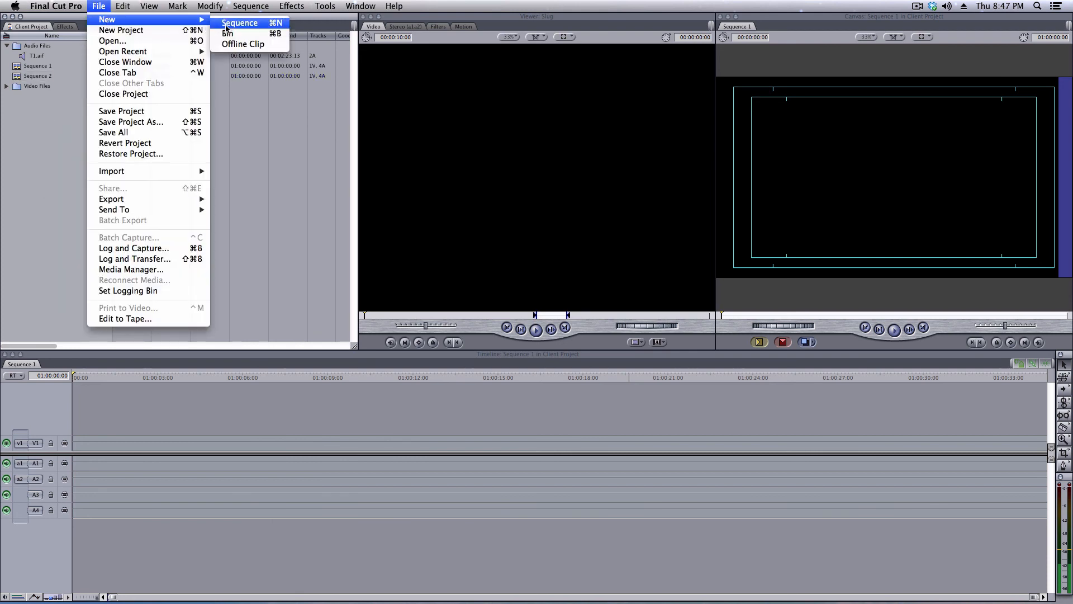
click(239, 23)
key(super+n)
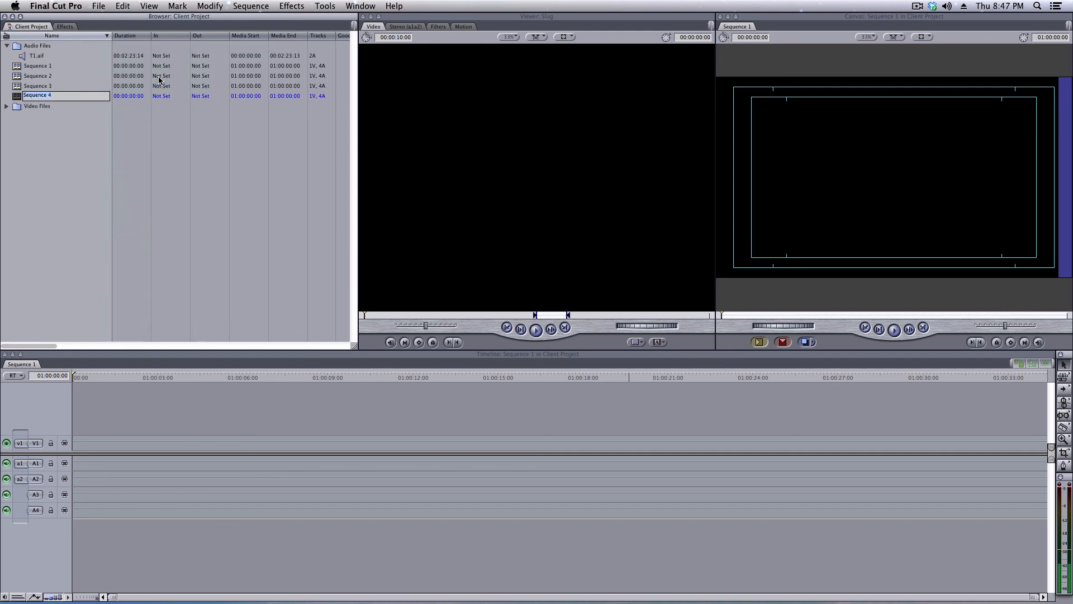
click(68, 179)
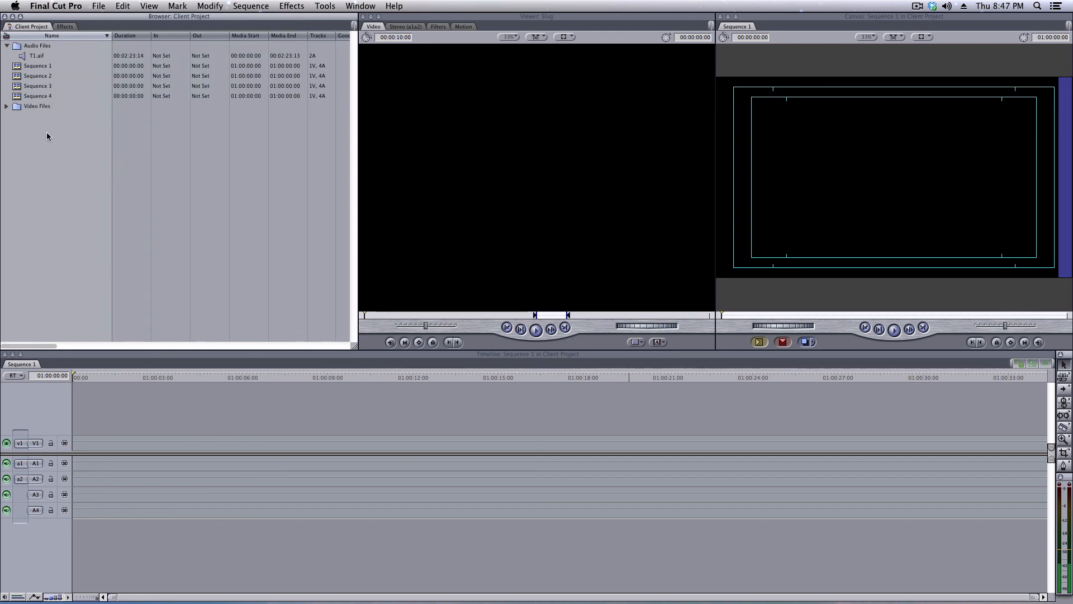
Rename Sequence 1 as Master
click(46, 66)
click(46, 66)
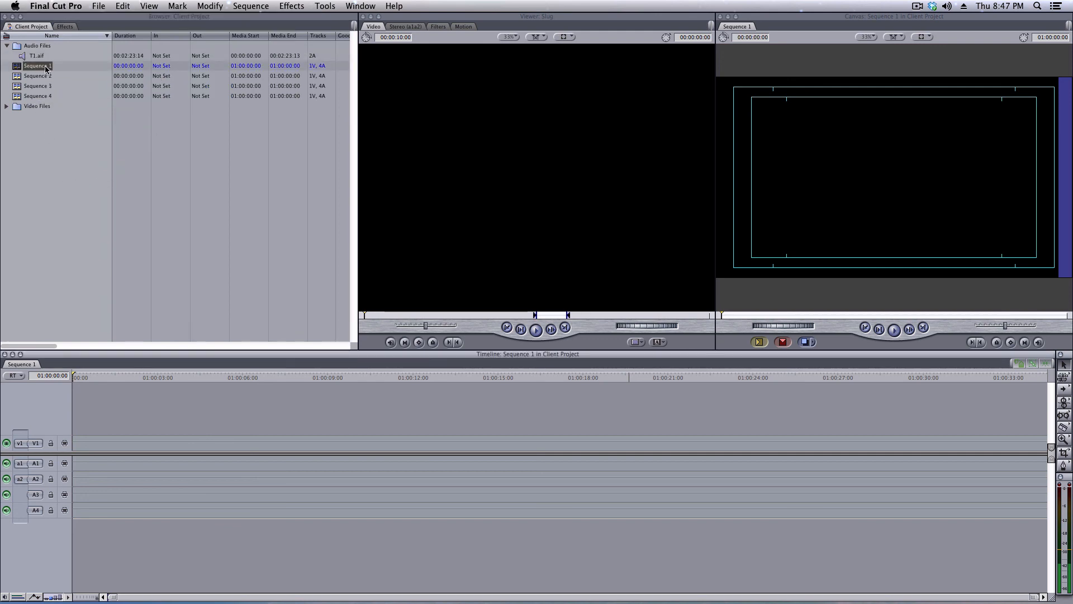
text(Master)
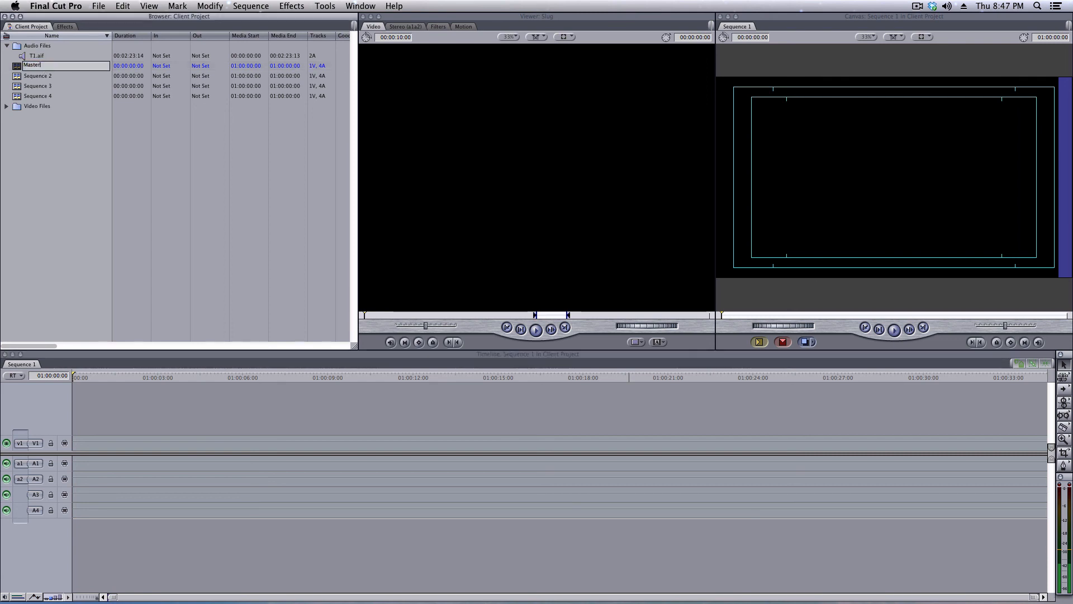
key(Return)
Open Sequence 2 in the timeline and rename it as Act 1
double_click(50, 76)
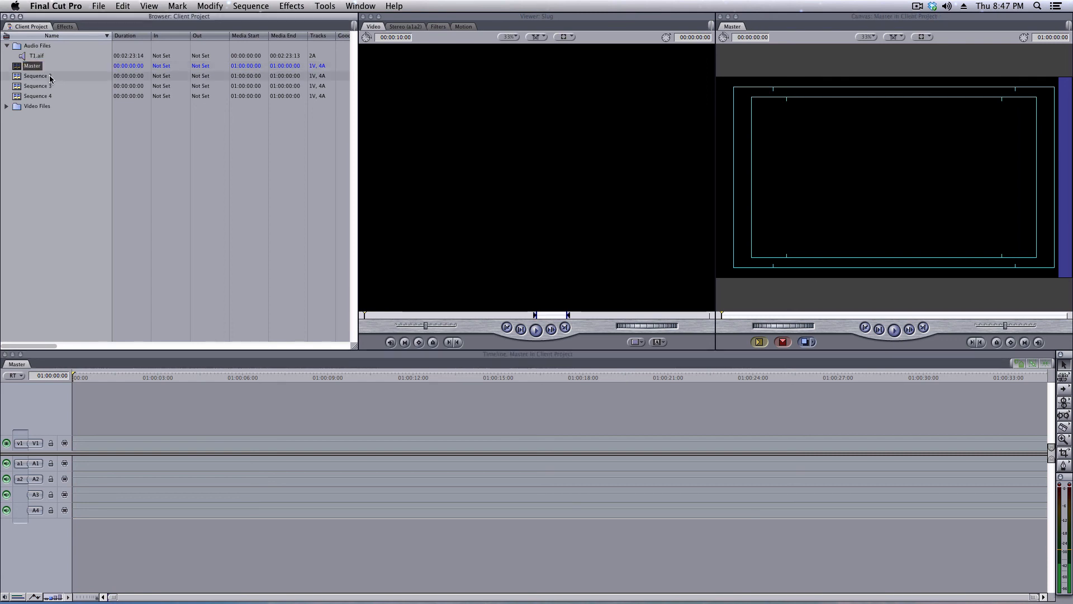
click(50, 76)
text(Act)
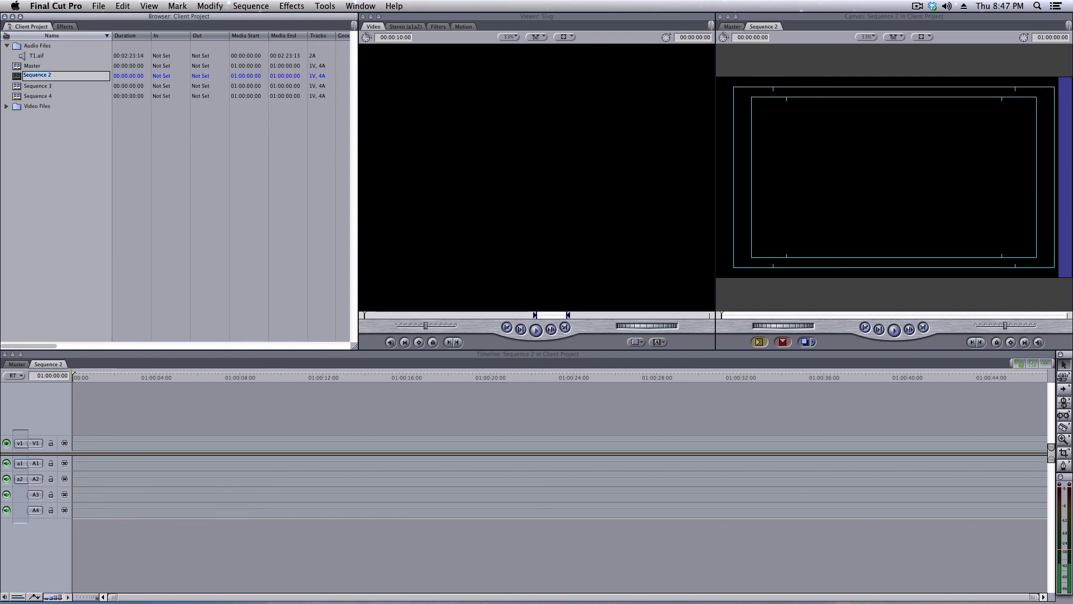
text( 1)
key(Return)
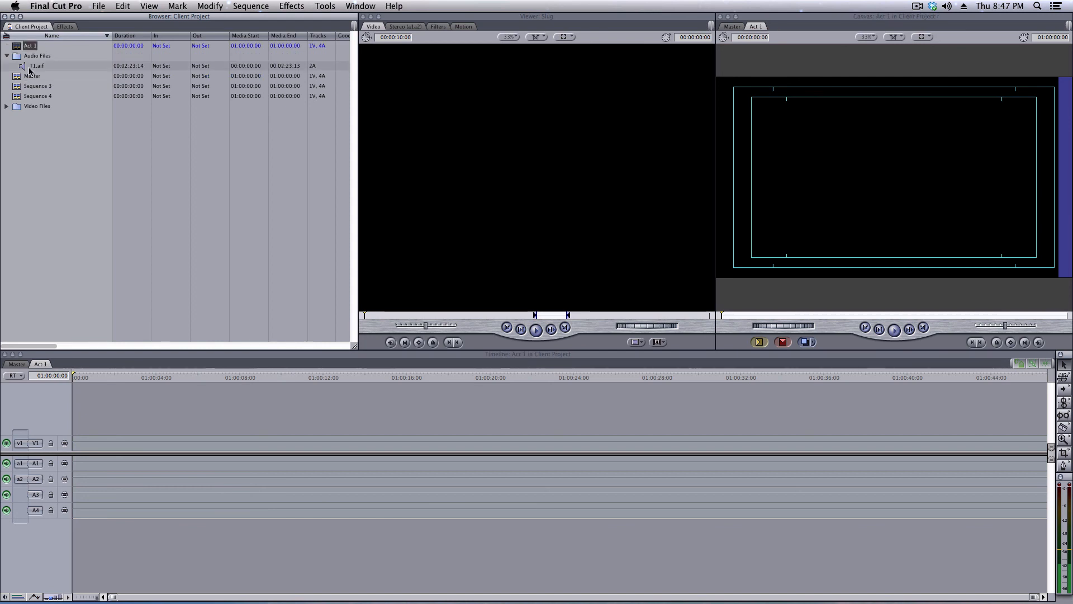
Open Sequence 3 in the timeline and rename it as Act 2
double_click(39, 85)
click(39, 85)
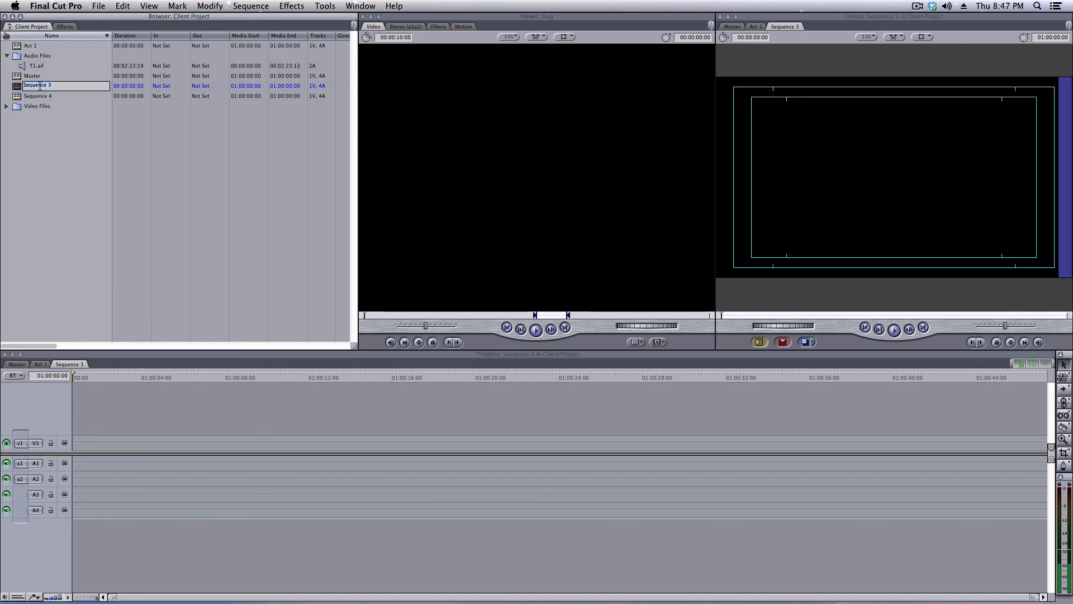
text(Act 2)
key(Return)
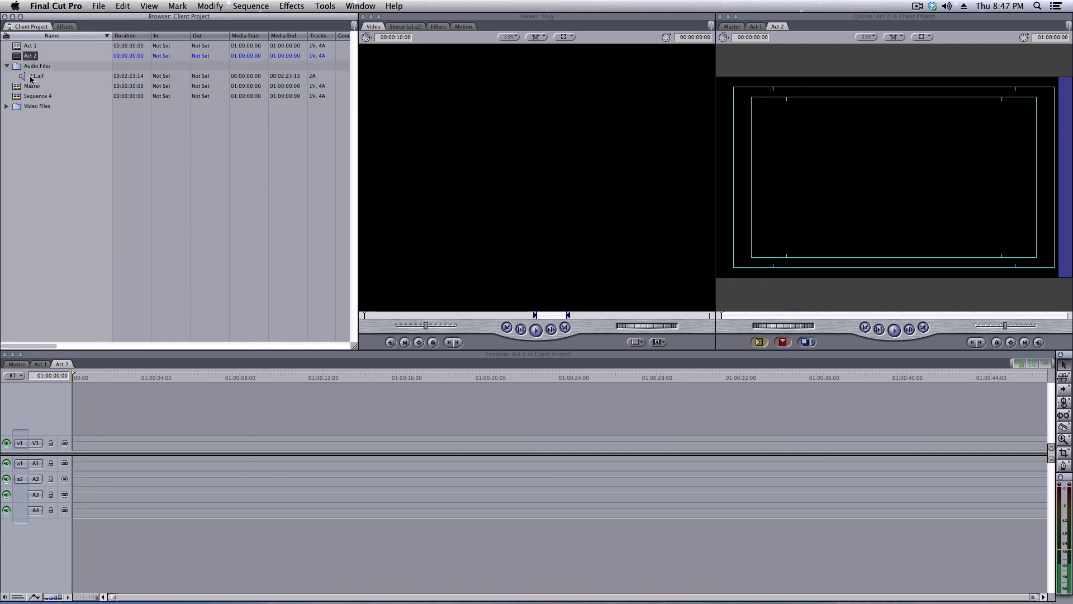
Open Sequence 4 in the timeline and rename it as Fred
double_click(38, 96)
click(38, 96)
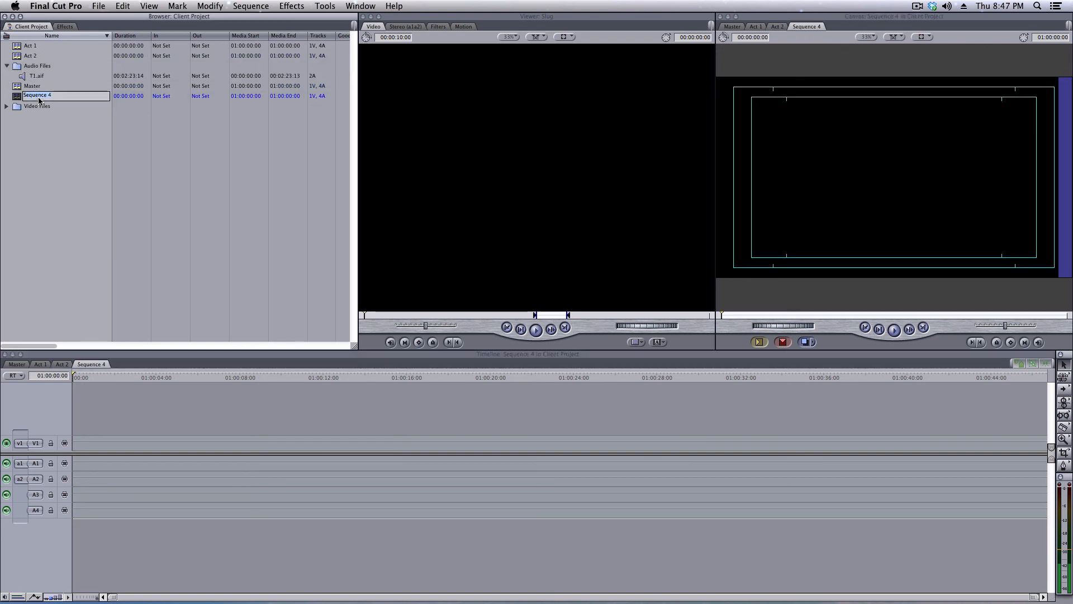
text(Fi)
key(Return)
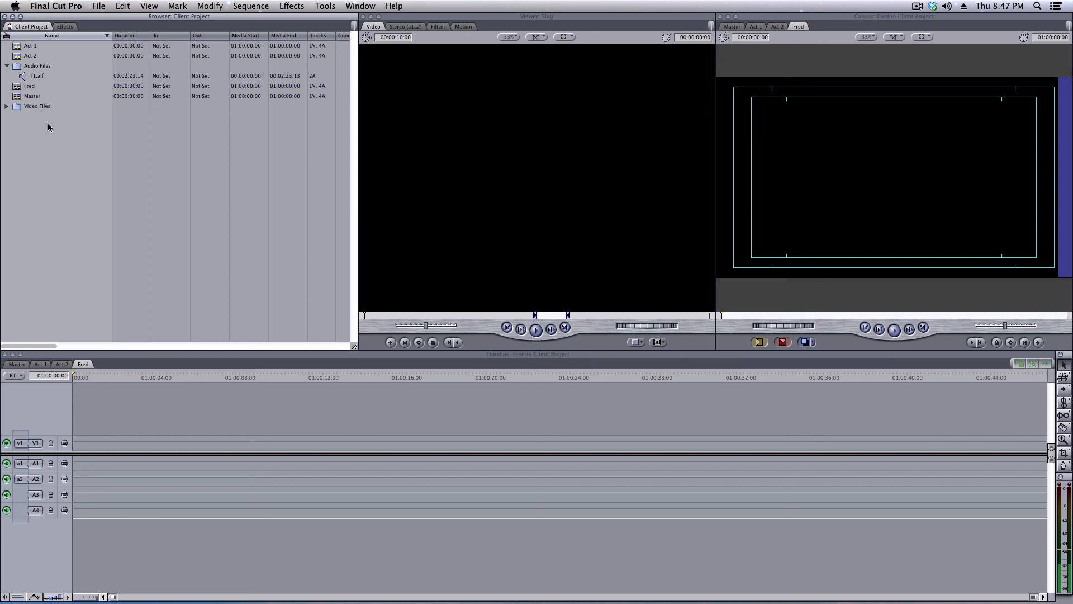
View the Master, Act 1, Act 2 and Fred sequences in turn, and return to Master
click(9, 68)
double_click(29, 95)
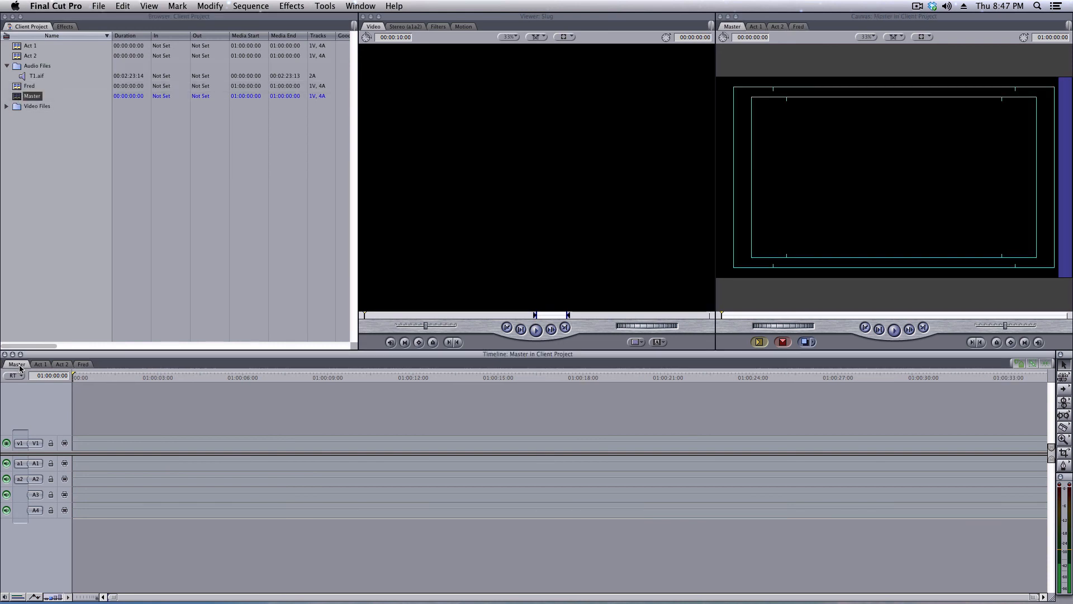
click(41, 365)
click(63, 364)
click(83, 364)
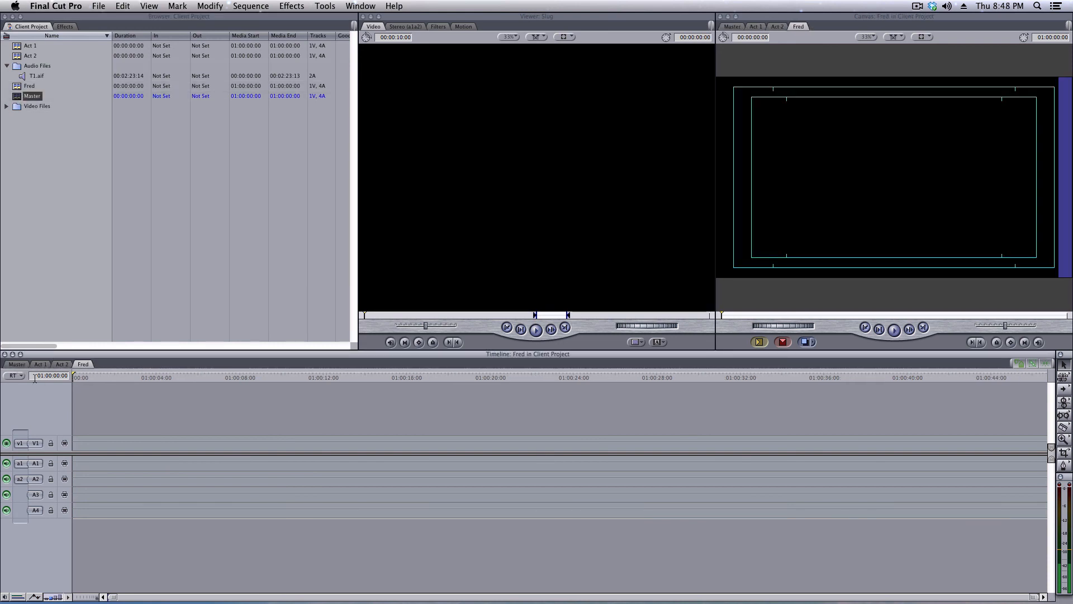
click(20, 364)
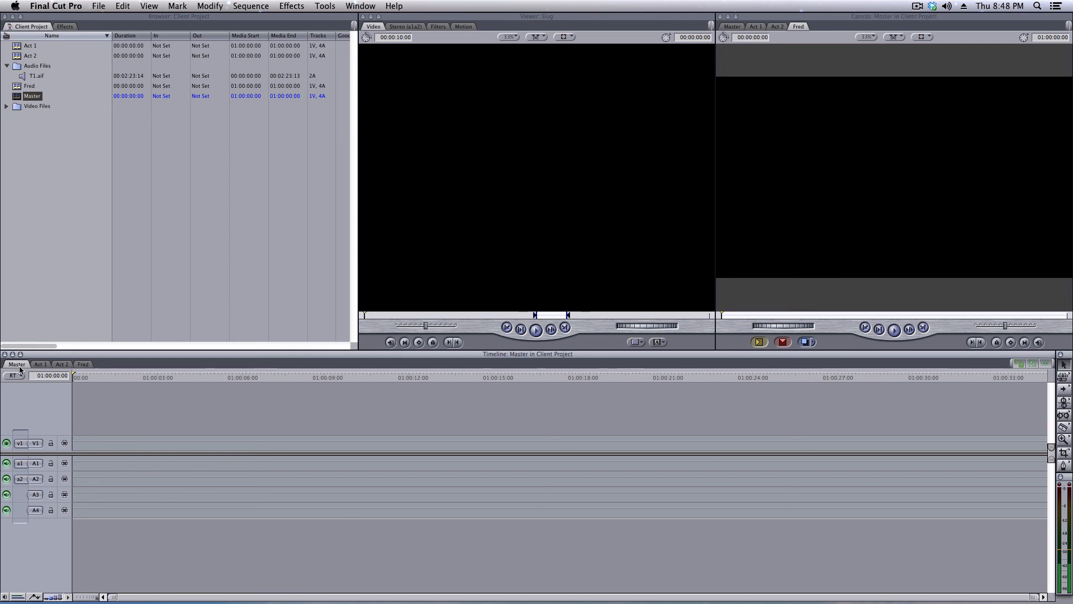
Place 53 Haleakala Cows from the Video Files bin on V1 in Act 1, matching the clip settings, and scrub to about 01:00:20:05
click(6, 106)
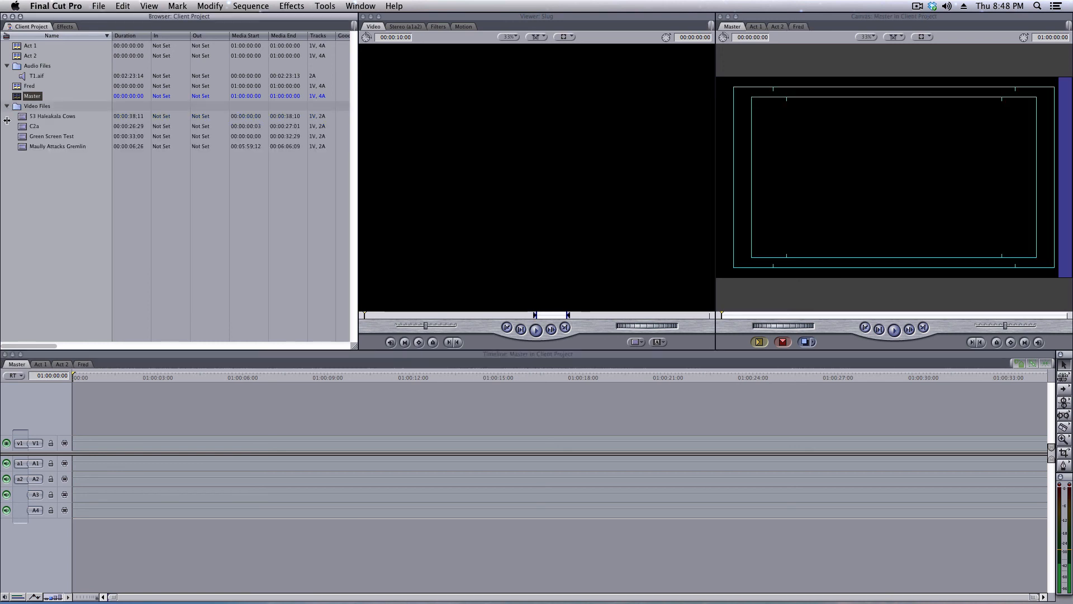
click(41, 365)
drag(53, 116, 89, 430)
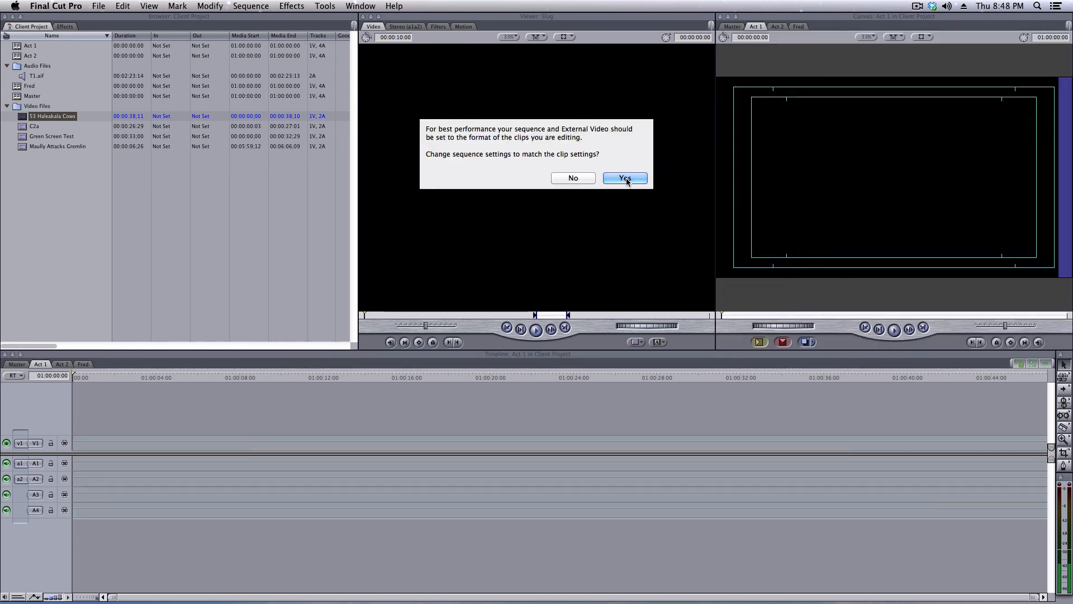
click(625, 178)
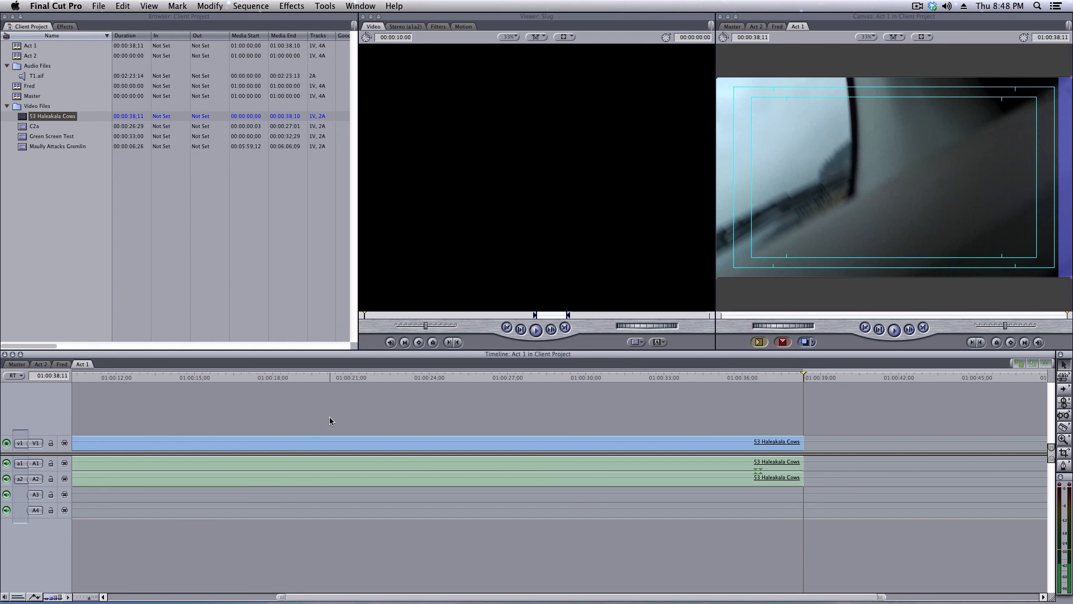
drag(344, 378, 571, 378)
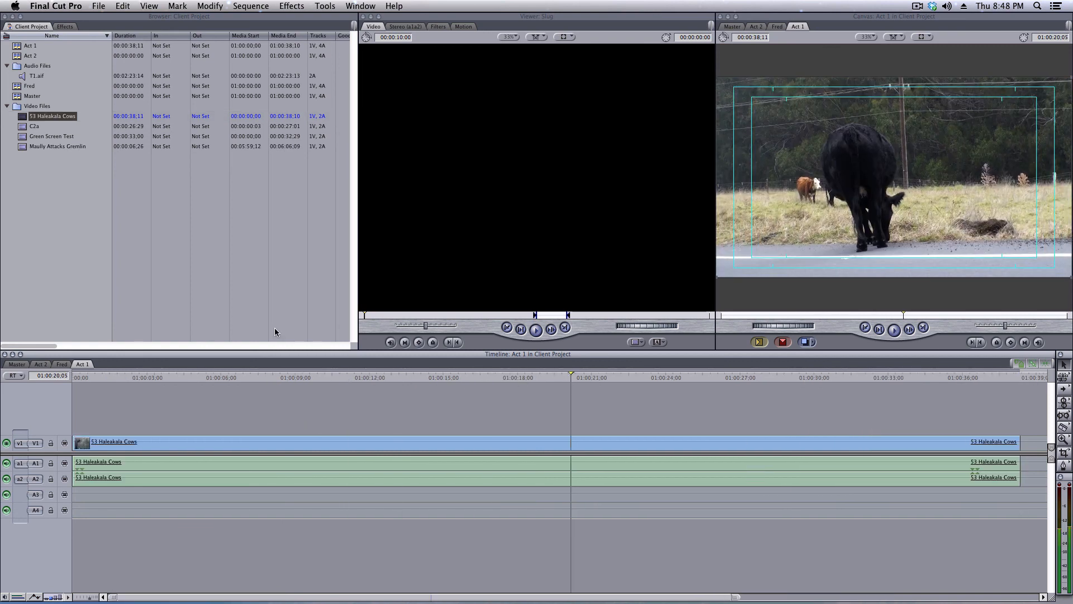
Place C2a at the start of V1 in Act 2, matching the sequence settings to the clip, and scrub to about 01:00:20:23
double_click(30, 56)
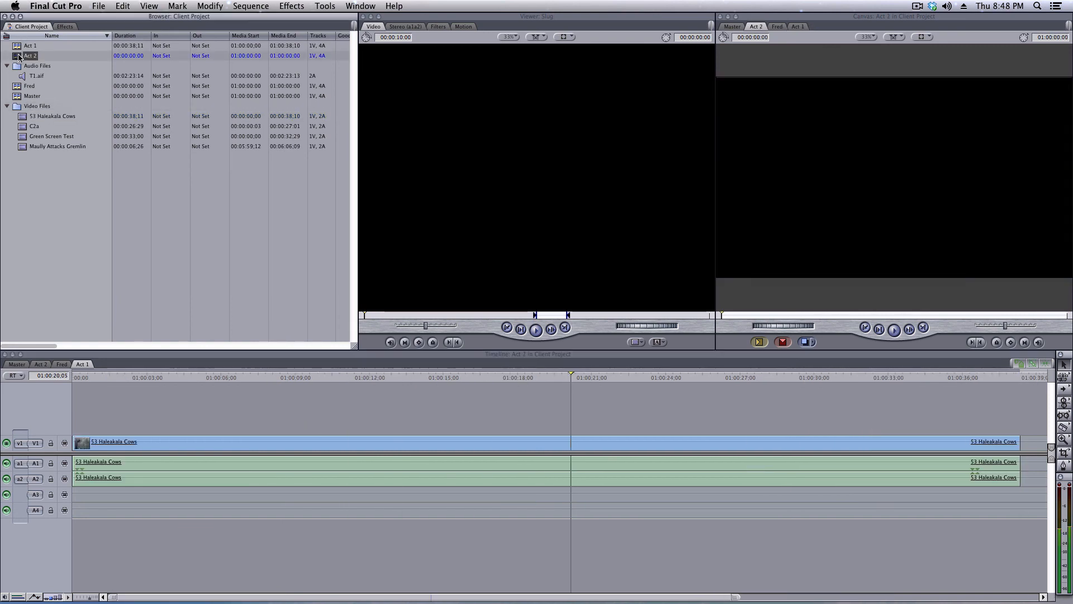
drag(23, 127, 75, 444)
click(631, 177)
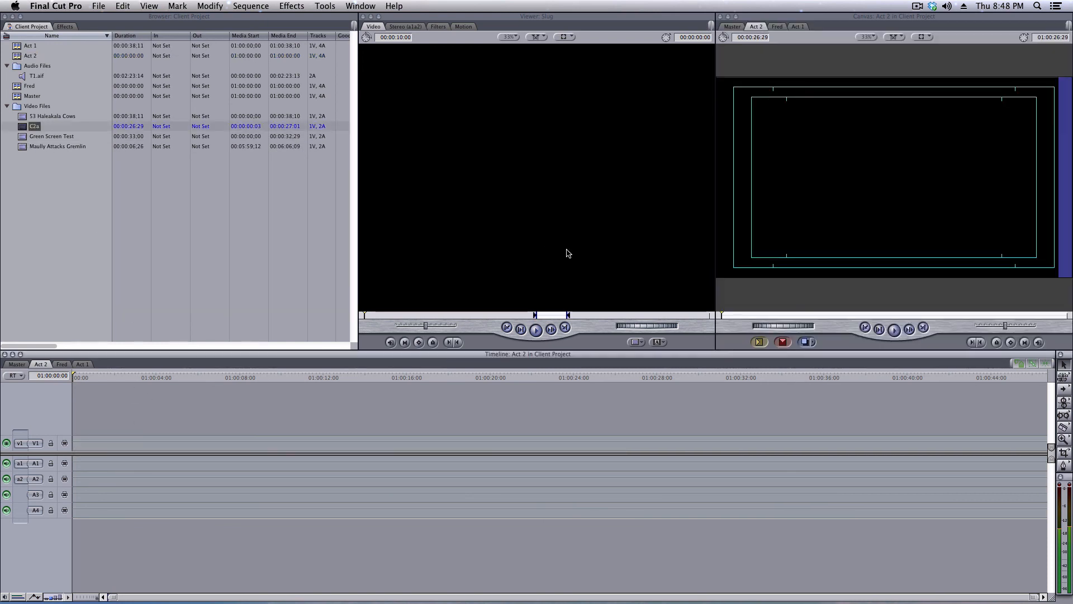
drag(360, 374, 613, 377)
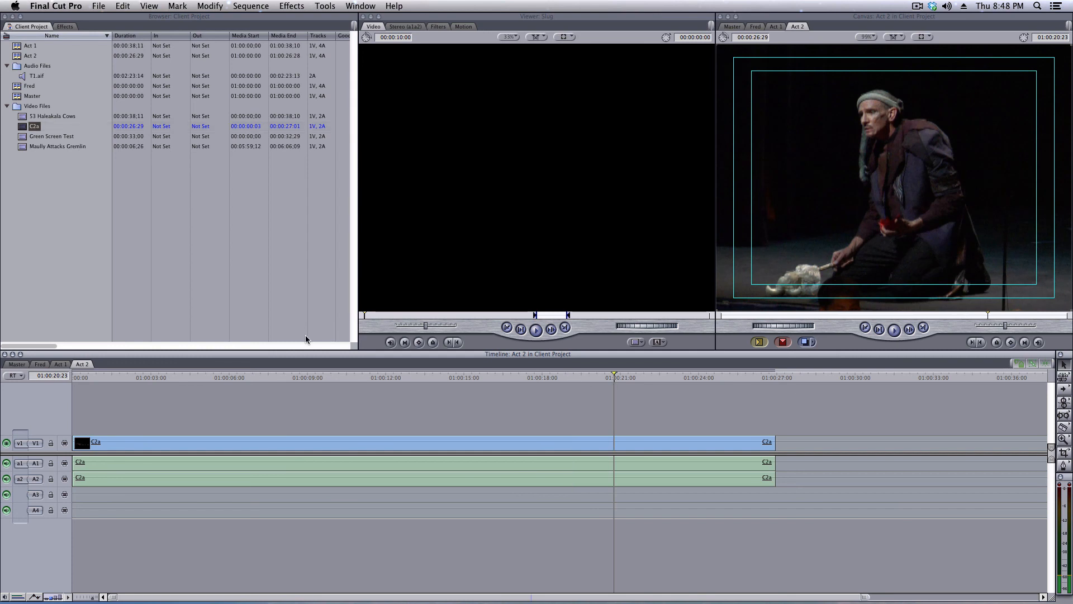
Place Green Screen Test at the start of V1 in Fred, matching the sequence settings to the clip, and scrub to about 01:00:06:17
double_click(18, 87)
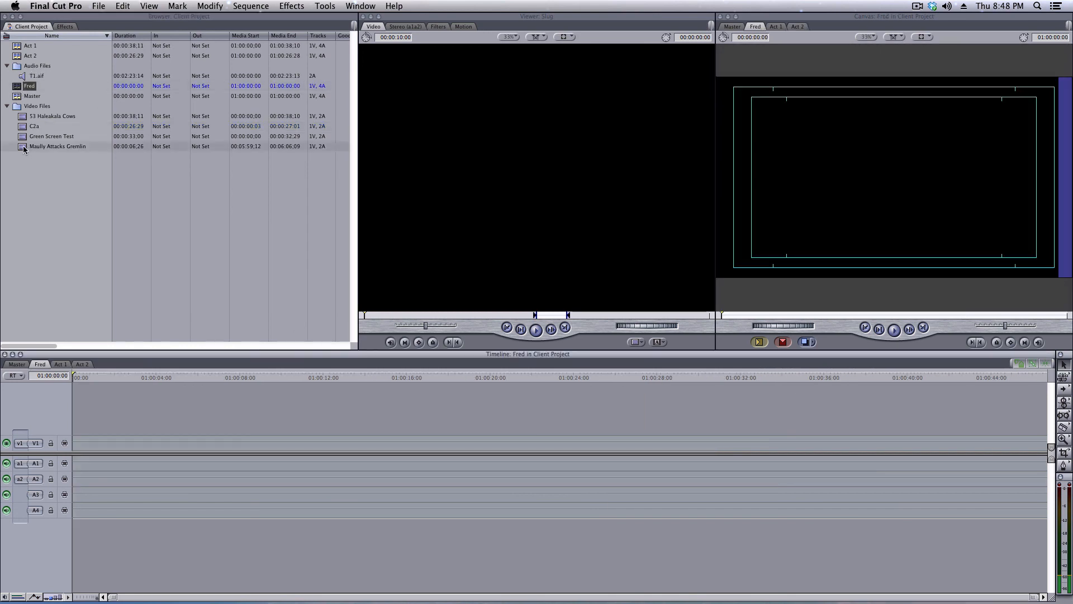
click(21, 148)
drag(22, 137, 75, 443)
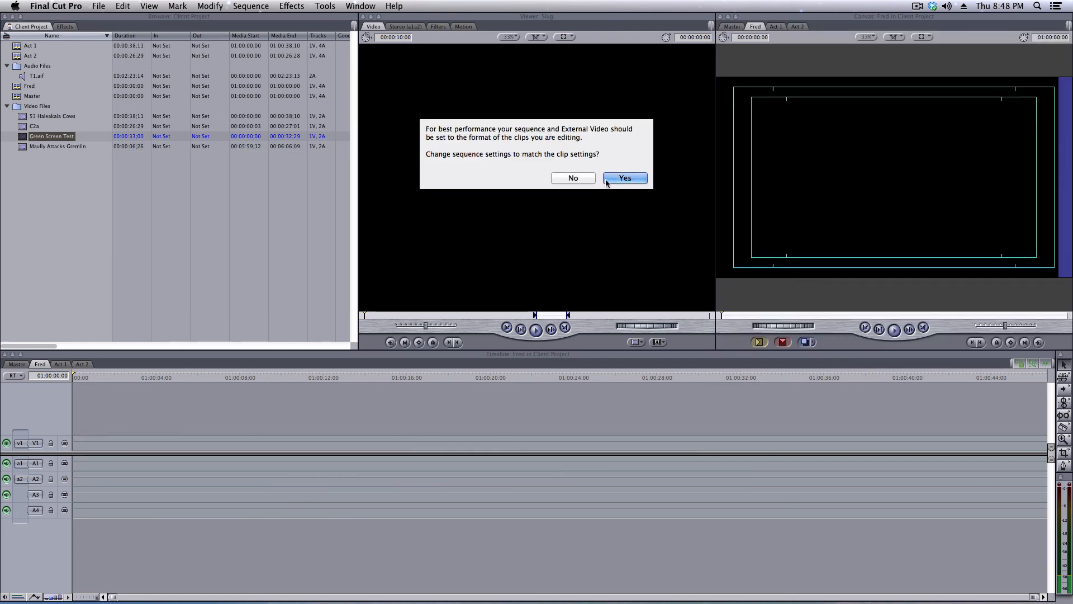
click(626, 177)
drag(343, 375, 242, 383)
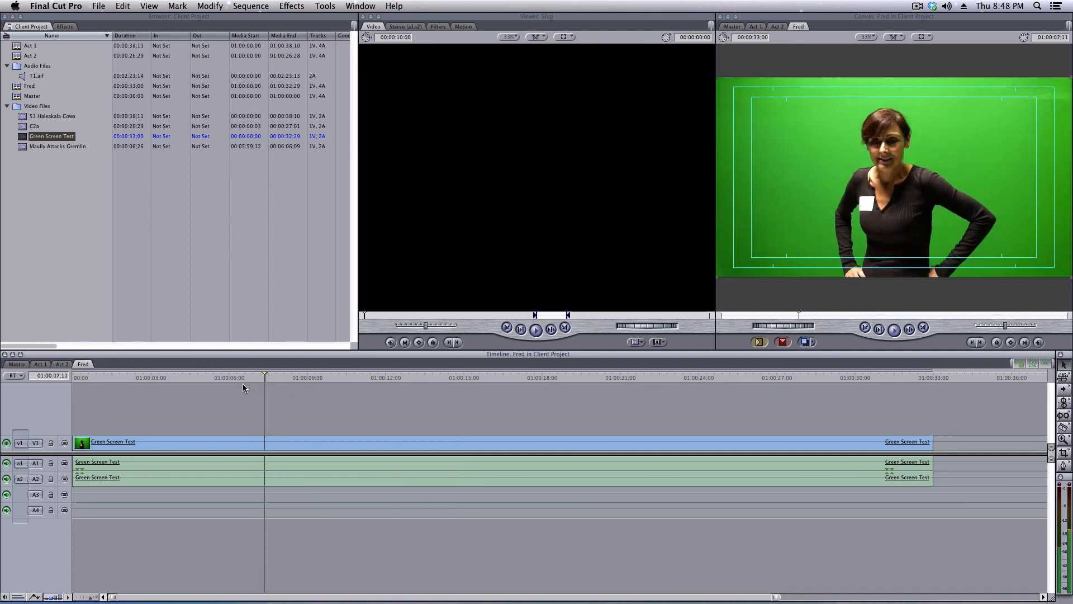
Append Maully Attacks Gremlin directly after Green Screen Test in Fred, and preview both clips at about 01:00:34:25 and 01:00:12:28
drag(24, 147, 933, 439)
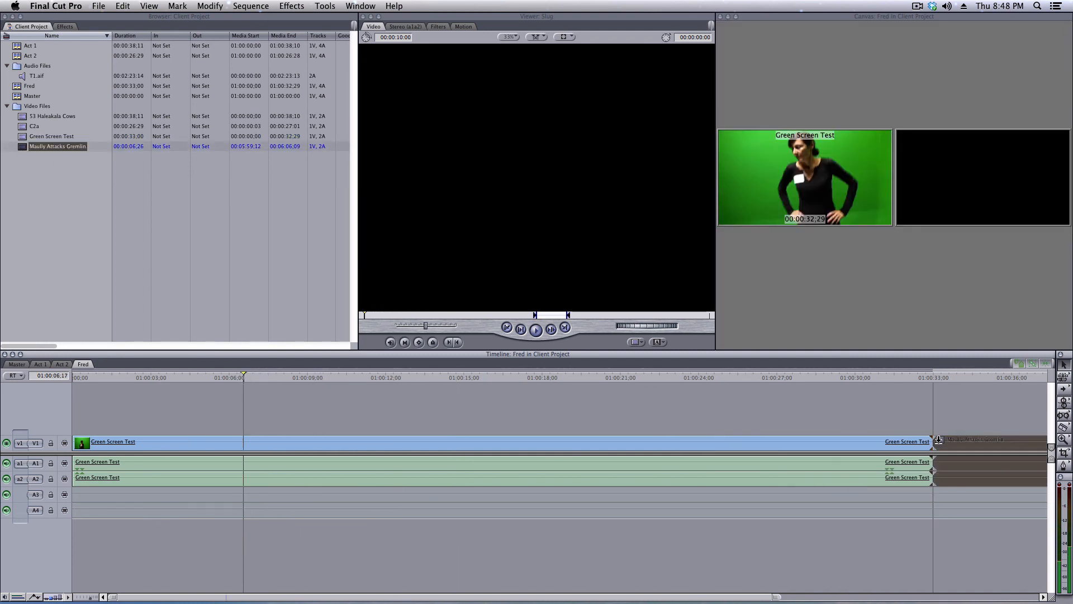
click(673, 376)
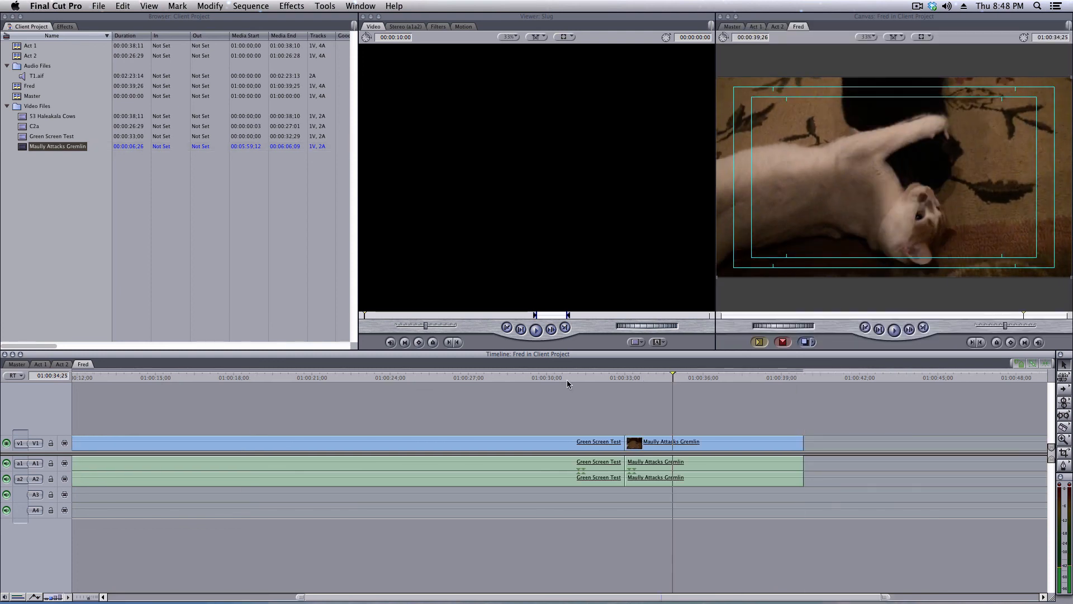
key(shift+z)
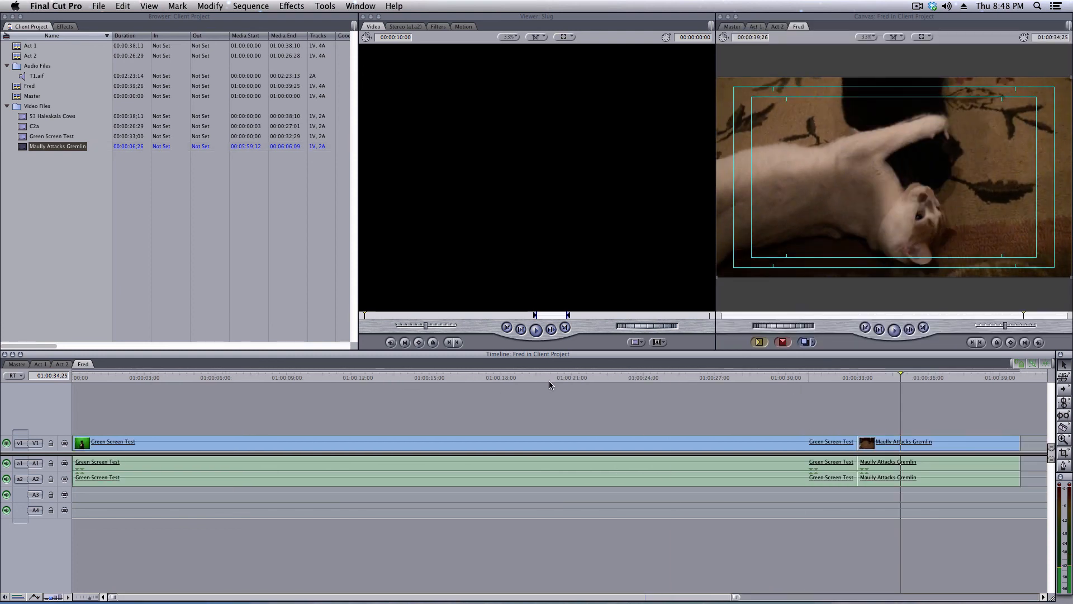
drag(549, 380, 380, 374)
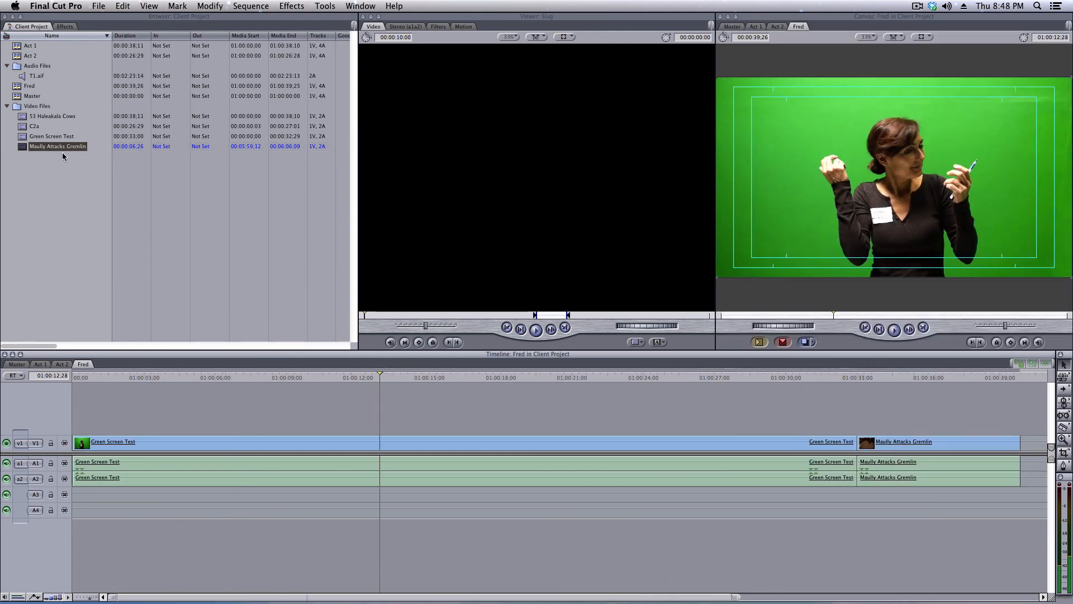
Collapse the Video Files bin, review the Act 1, Act 2 and Fred sequences, and preview Fred's second clip at about 01:00:34:02
click(8, 110)
click(7, 106)
click(43, 364)
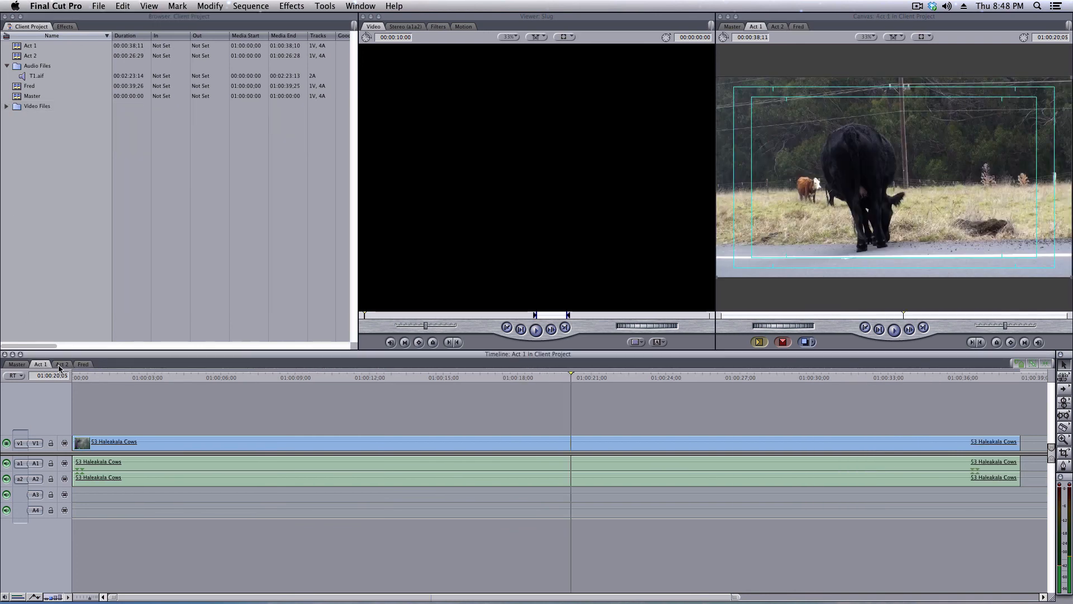
click(61, 364)
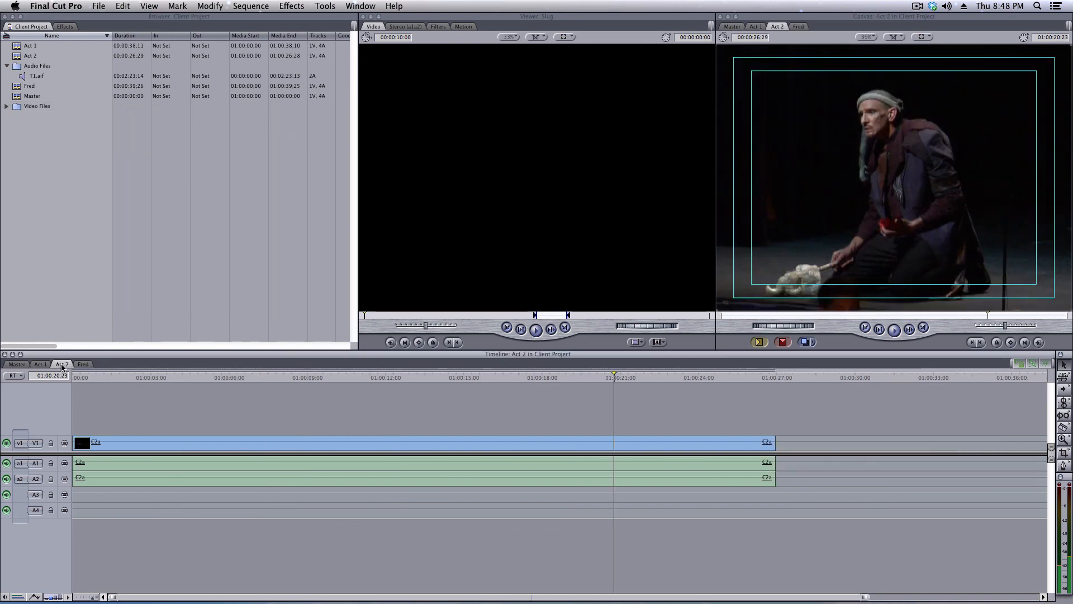
click(84, 364)
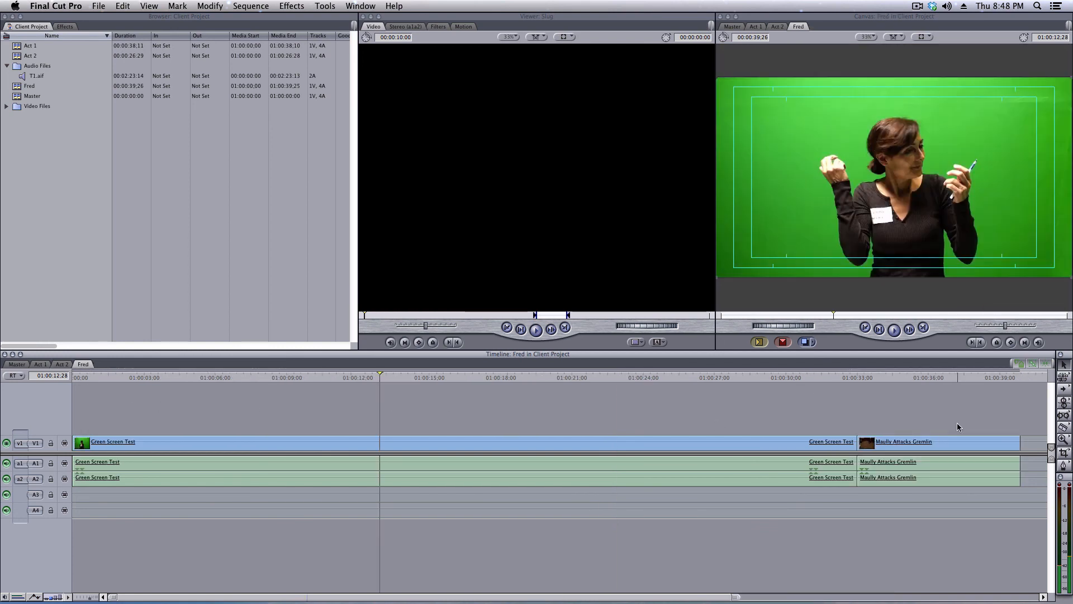
click(882, 377)
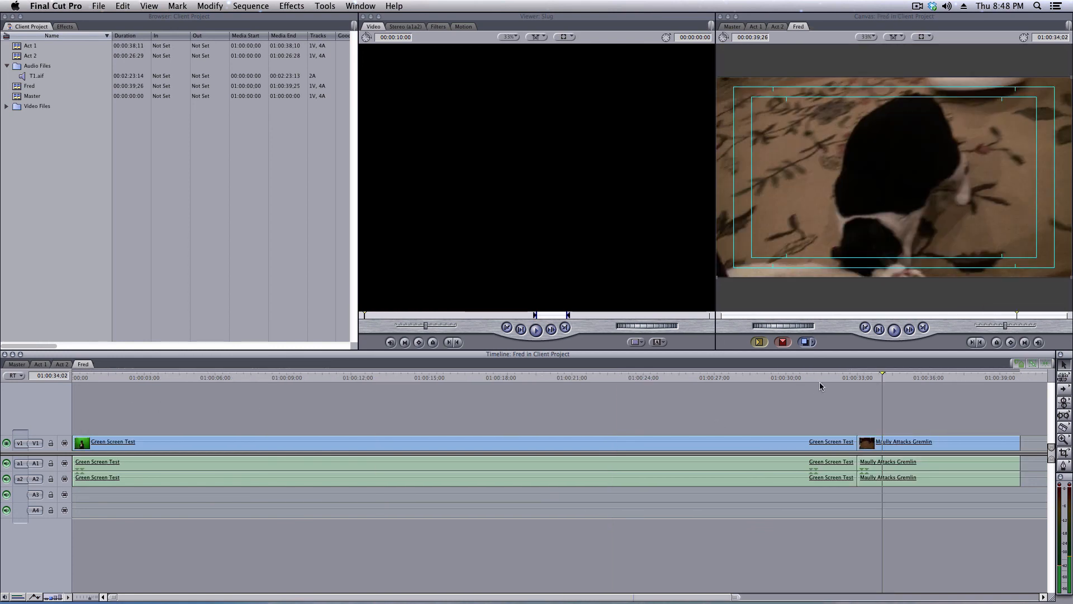
Try to nest Act 1 at the start of V1 in Master while declining to match the sequence settings to the clip
click(128, 377)
click(16, 365)
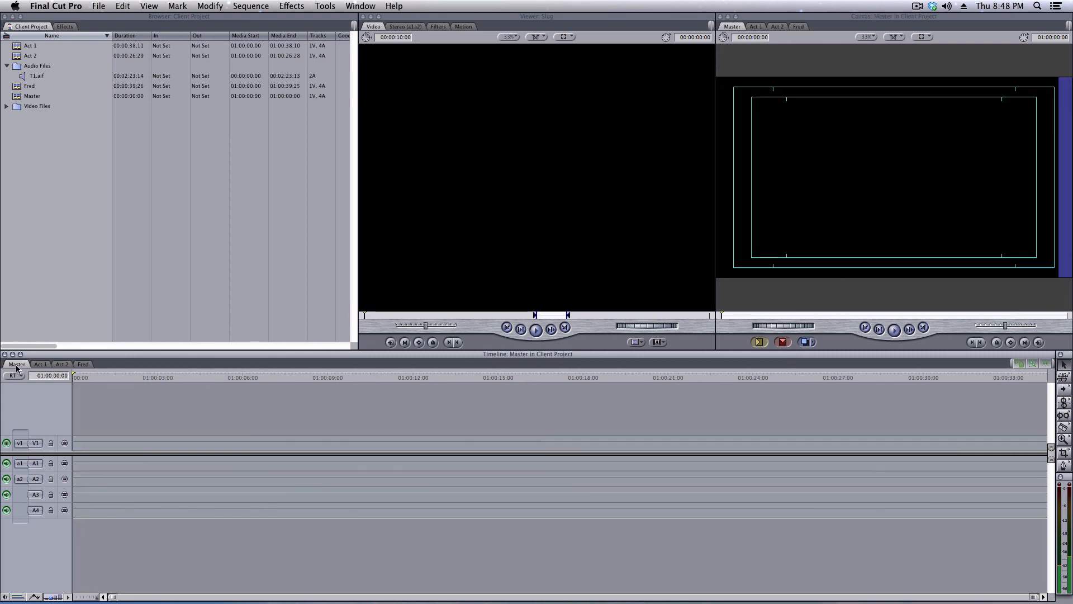
click(60, 176)
drag(17, 47, 79, 443)
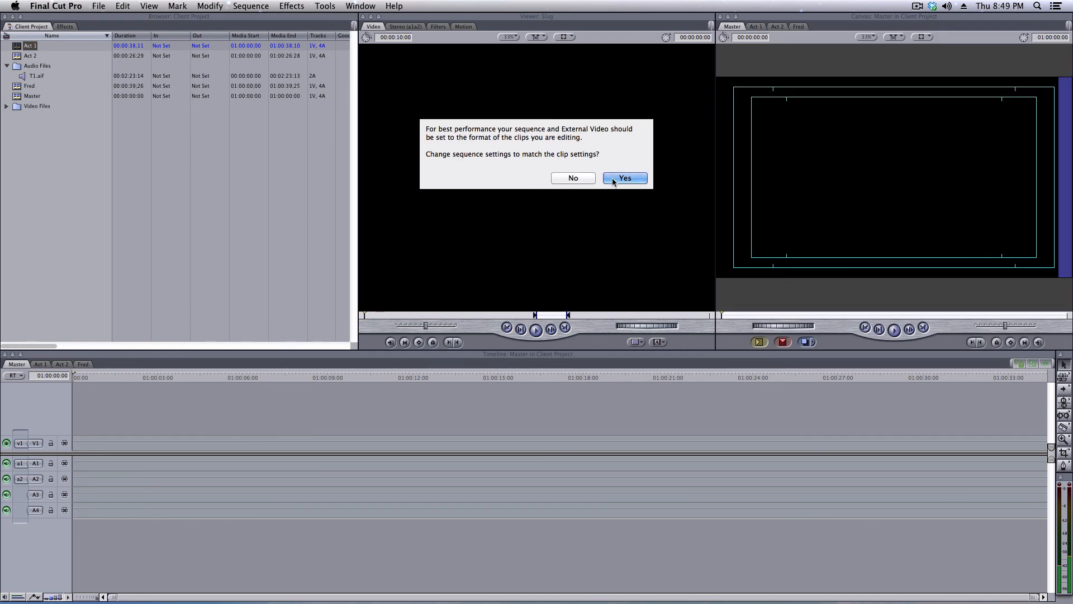
click(572, 177)
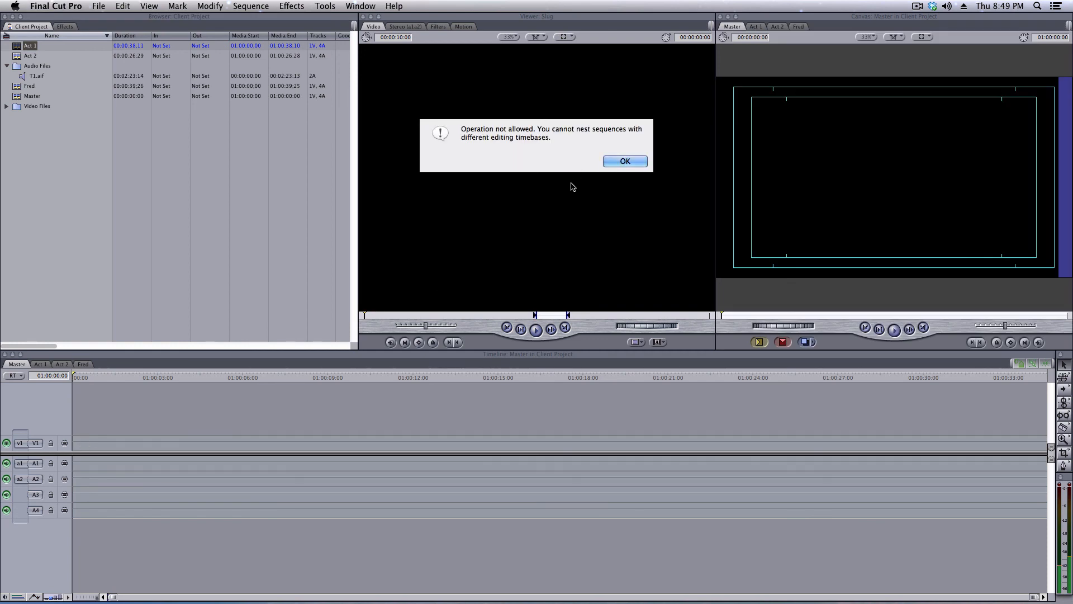
click(624, 161)
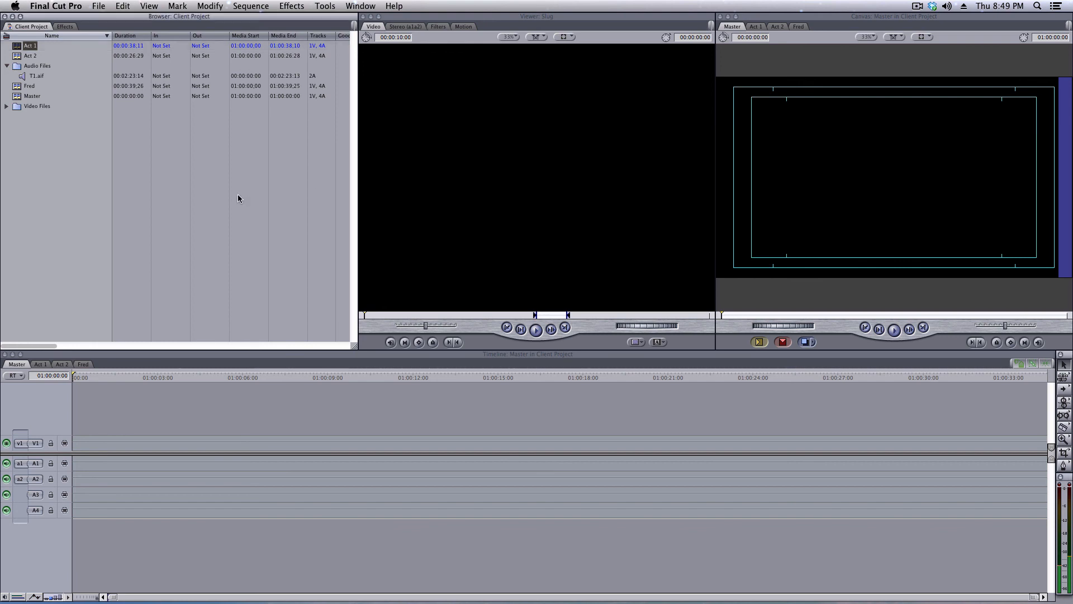
Nest Act 1 at the start of V1 in Master, matching the sequence settings to the clip, and scrub to about 01:00:17:26
drag(30, 45, 90, 442)
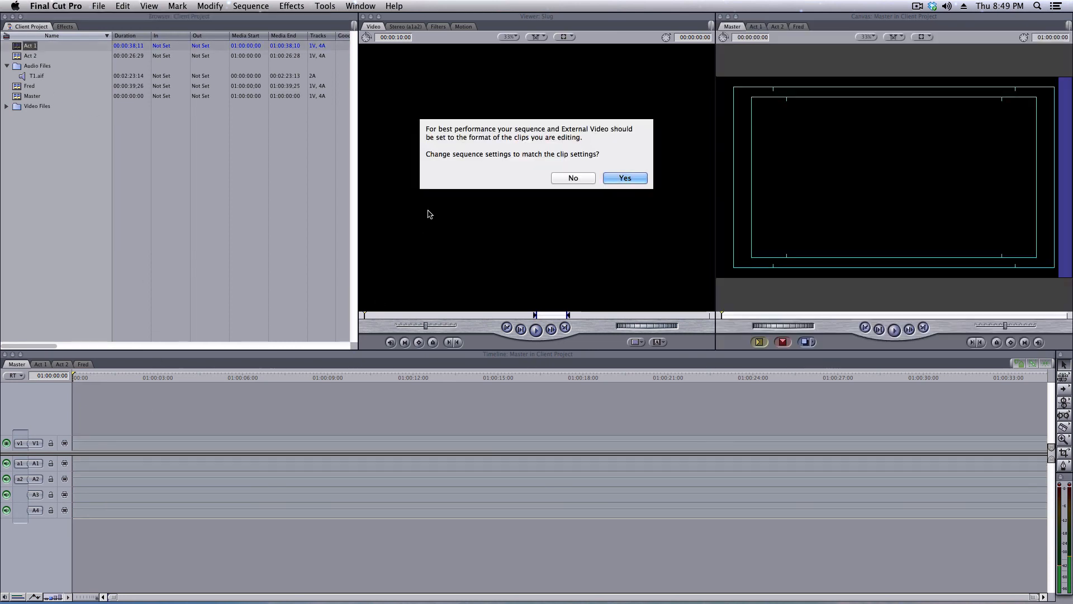
click(625, 177)
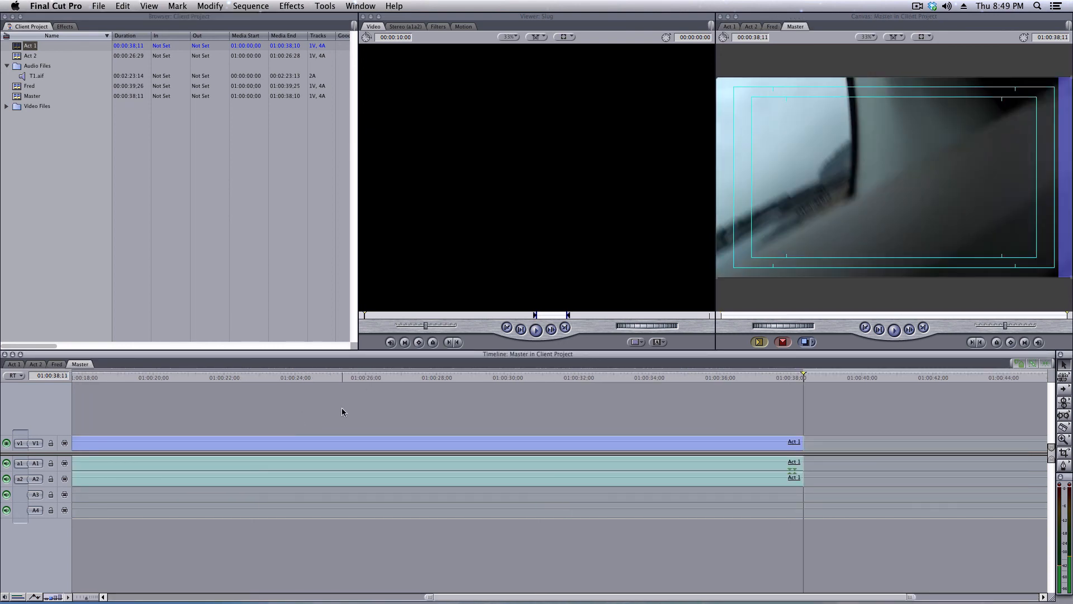
key(shift+z)
drag(85, 375, 371, 383)
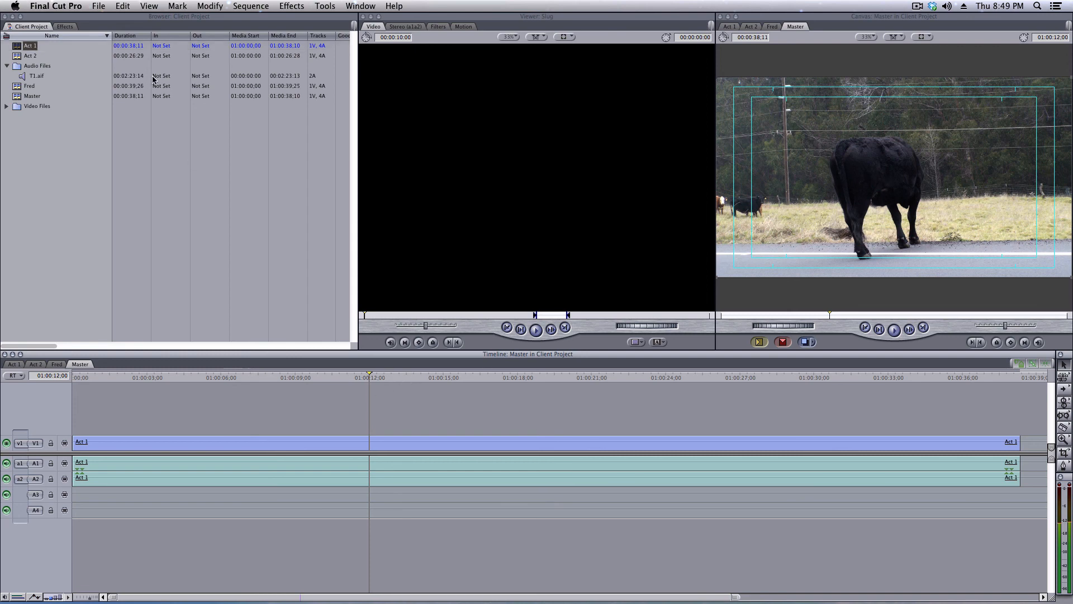
drag(382, 378, 514, 384)
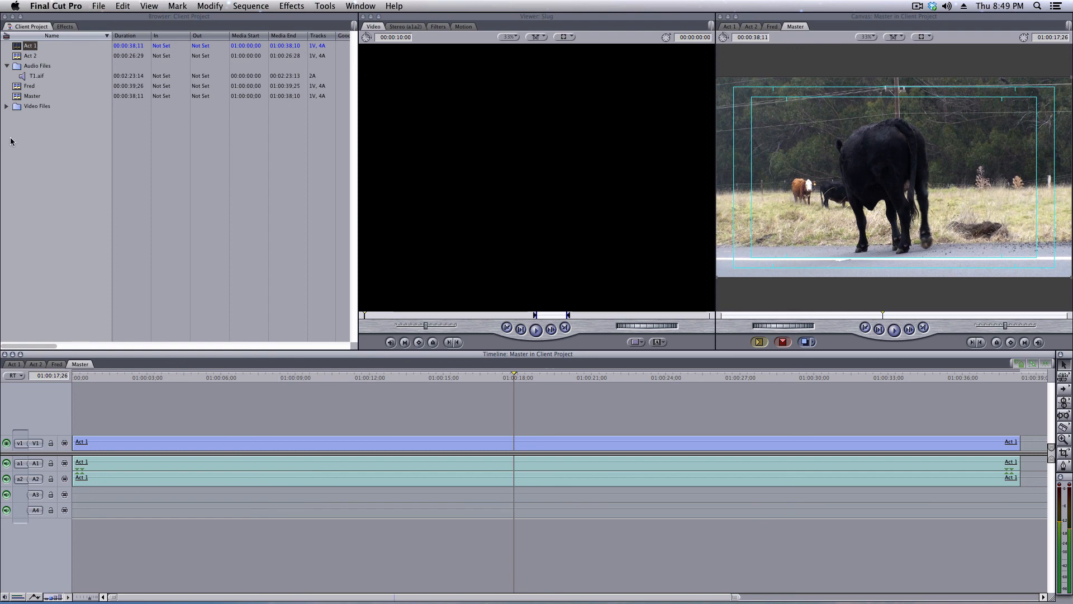
Append the Act 2 sequence directly after Act 1 in Master, and preview it at about 01:00:44:02
click(17, 56)
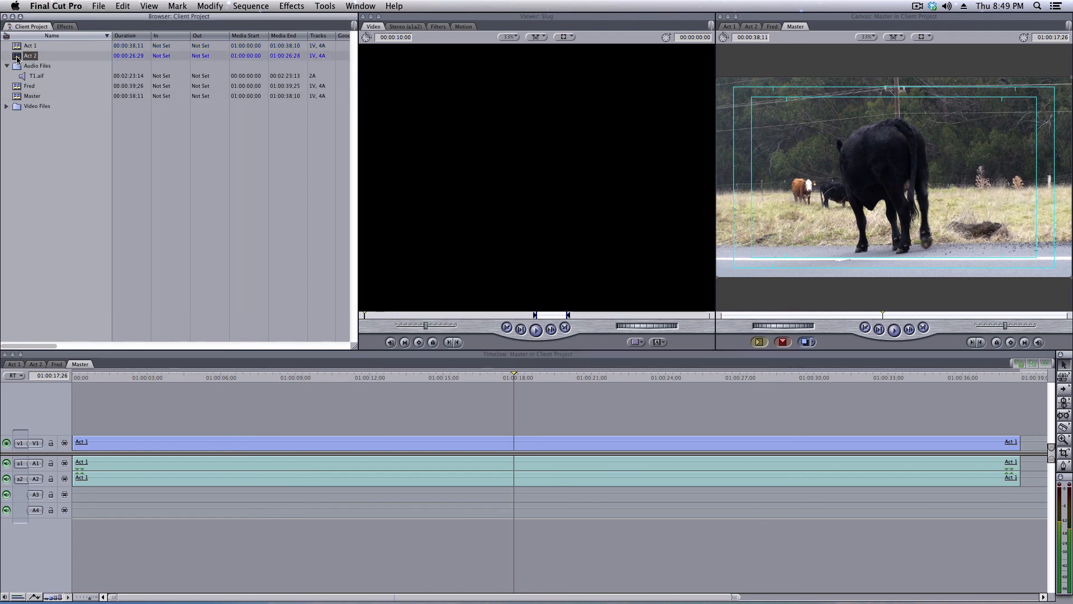
drag(17, 56, 1023, 433)
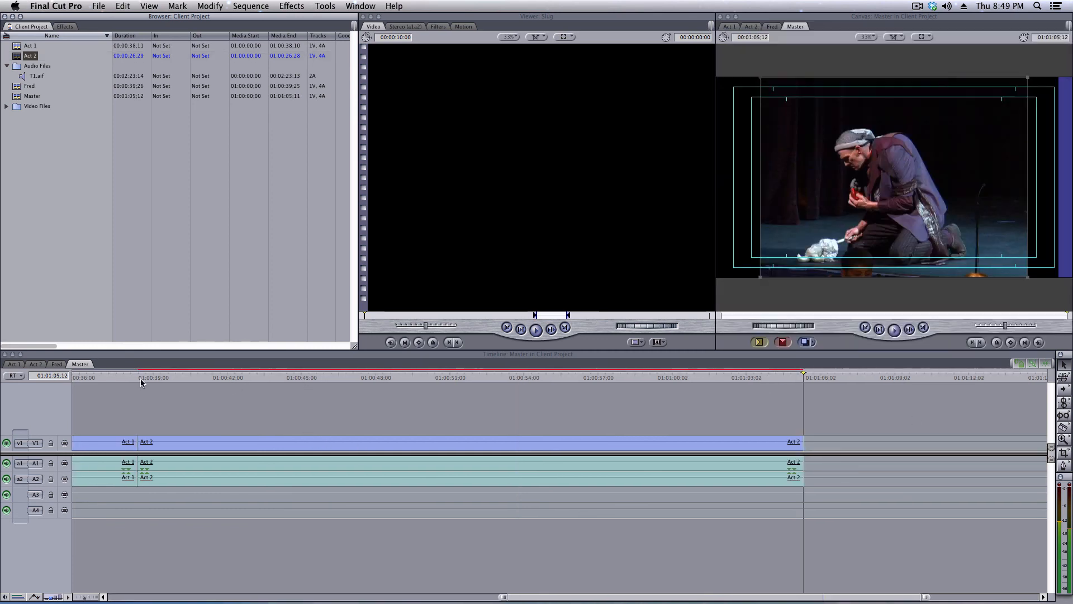
mouse_move(113, 376)
mouse_down()
mouse_move(215, 377)
mouse_move(91, 384)
mouse_move(100, 385)
mouse_up()
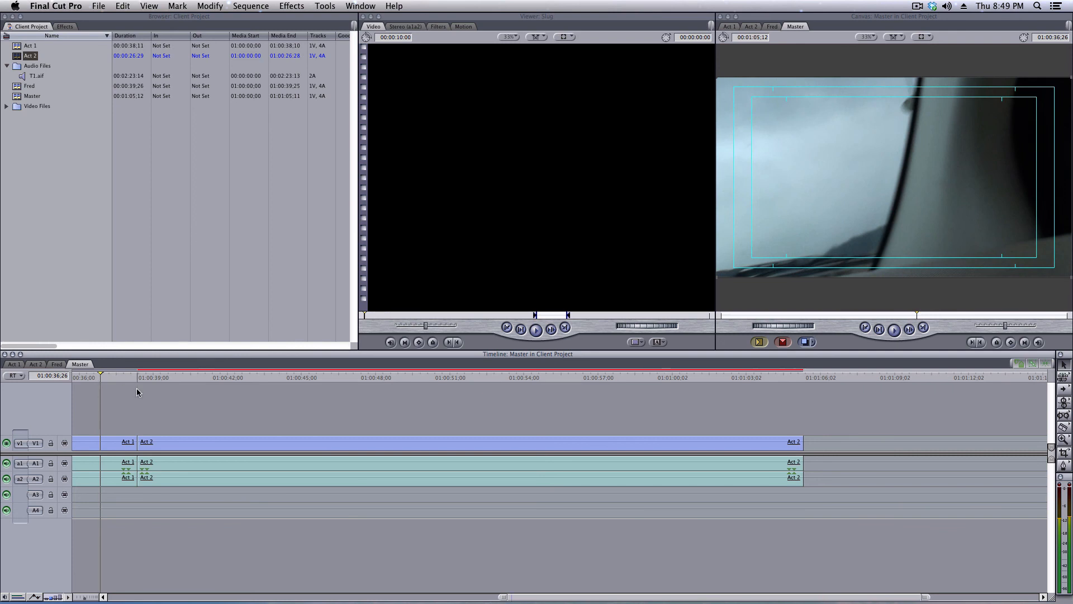
key(shift+z)
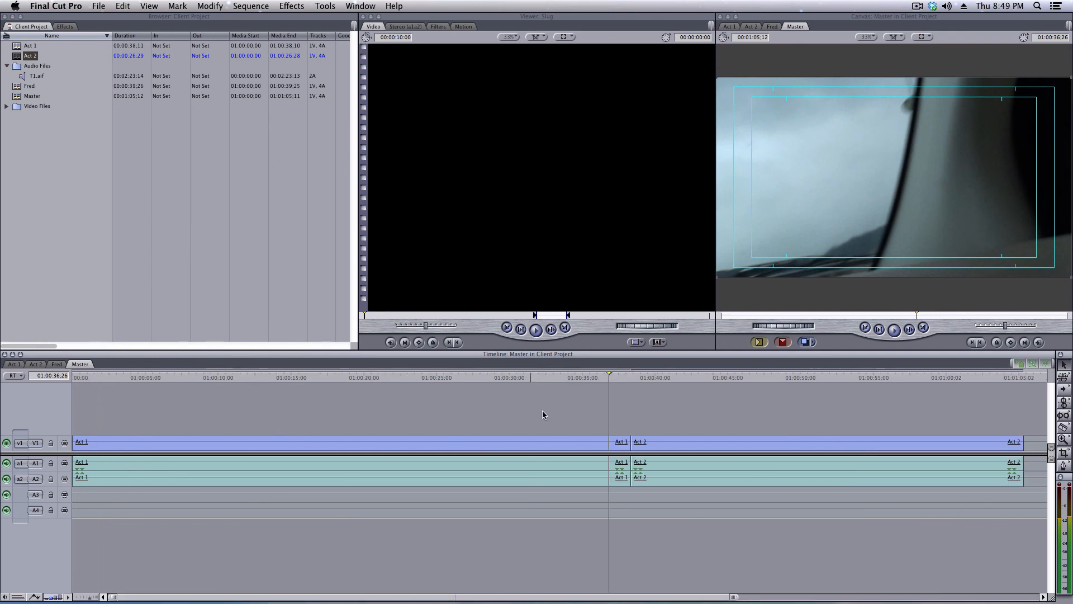
drag(599, 377, 714, 383)
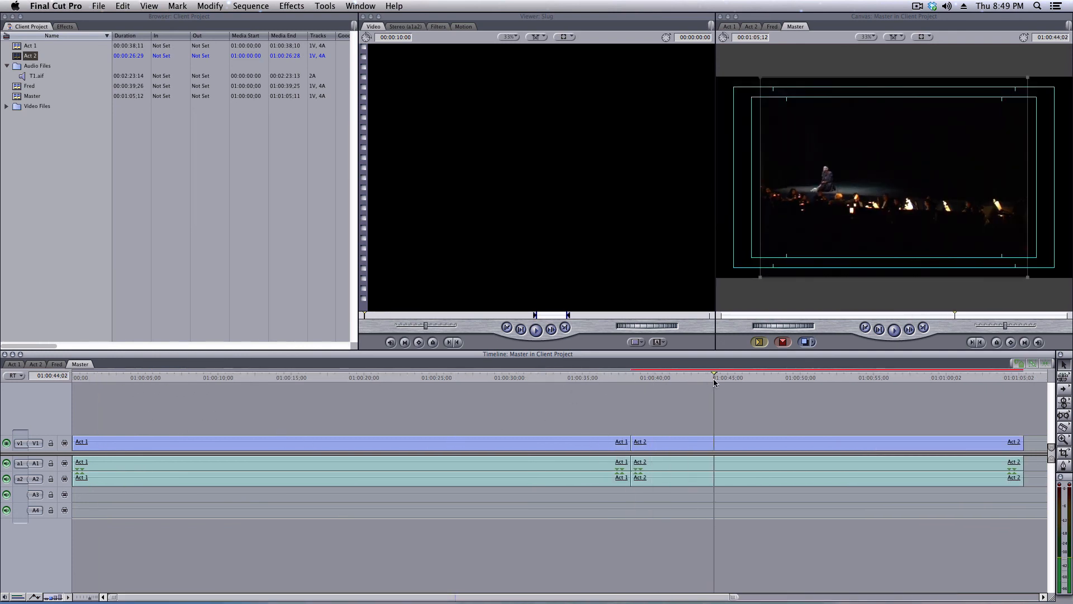
Append the Fred sequence directly after Act 2 in Master, fit the whole edit in view, and scrub to about 01:01:00:21
click(29, 86)
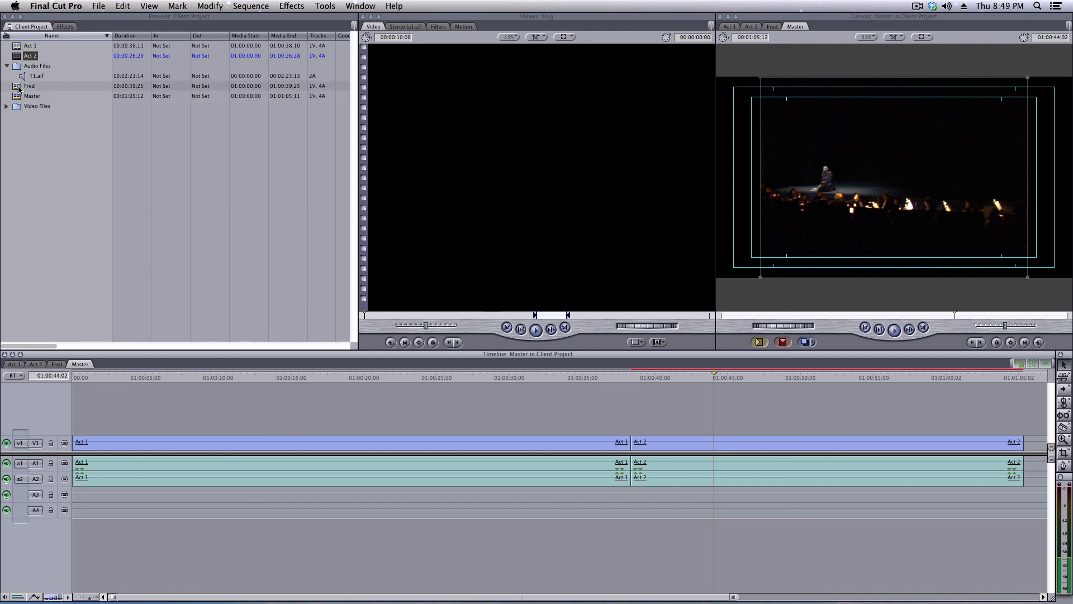
drag(19, 89, 1038, 451)
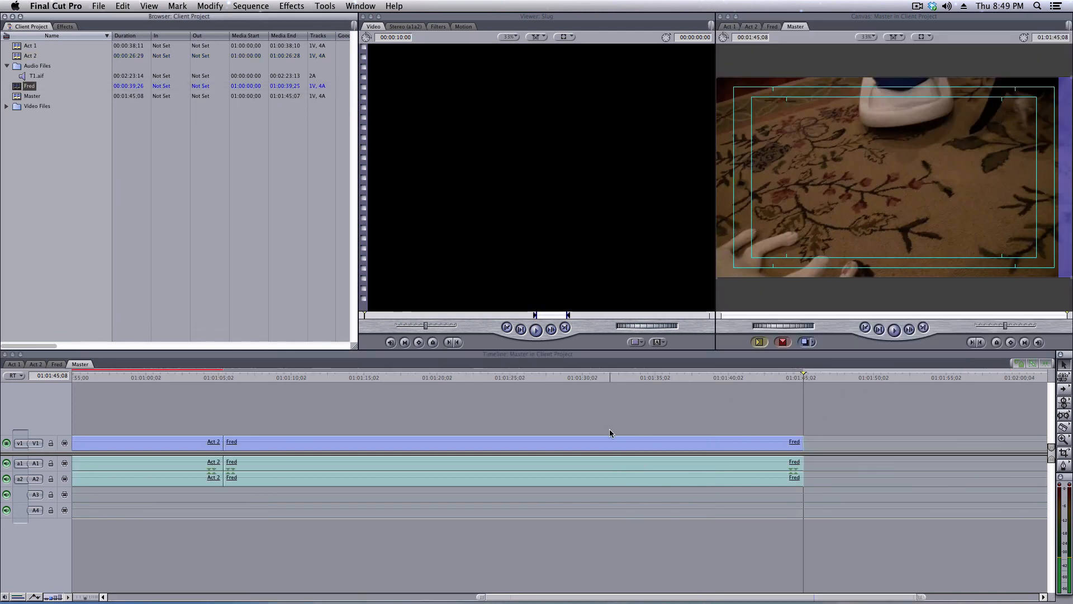
click(609, 428)
key(shift+z)
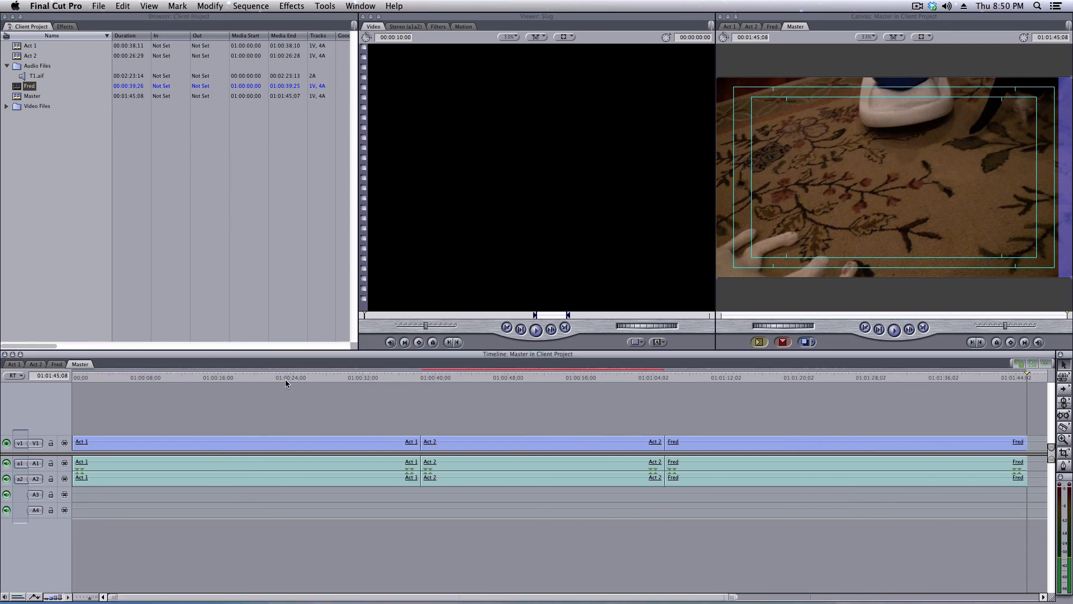
drag(285, 379, 622, 388)
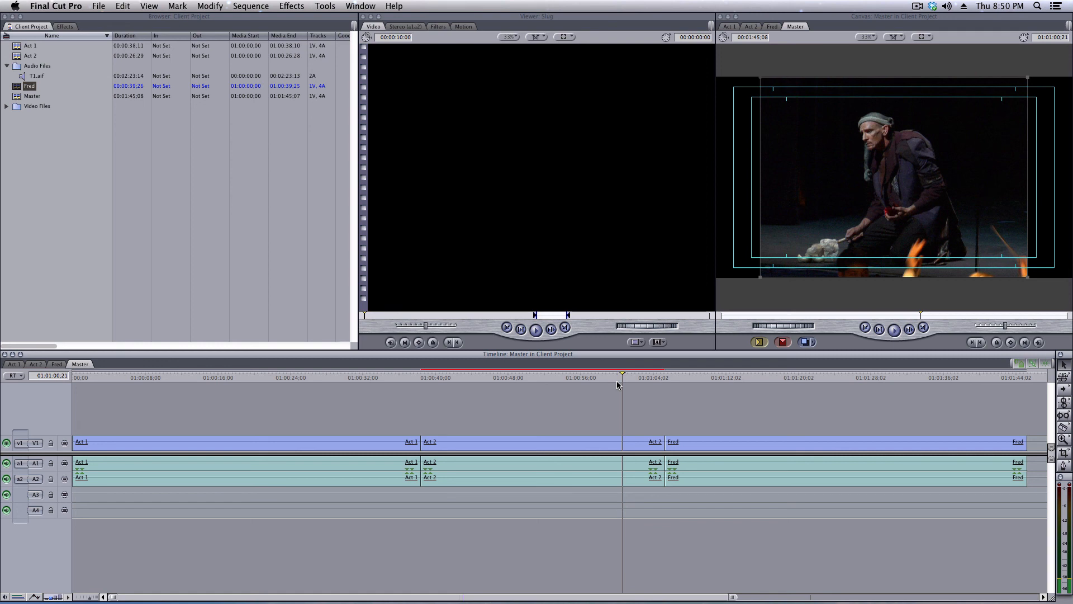
Review the nested Act 1, Act 2 and Fred sequences in Master by selecting each one in turn
click(251, 448)
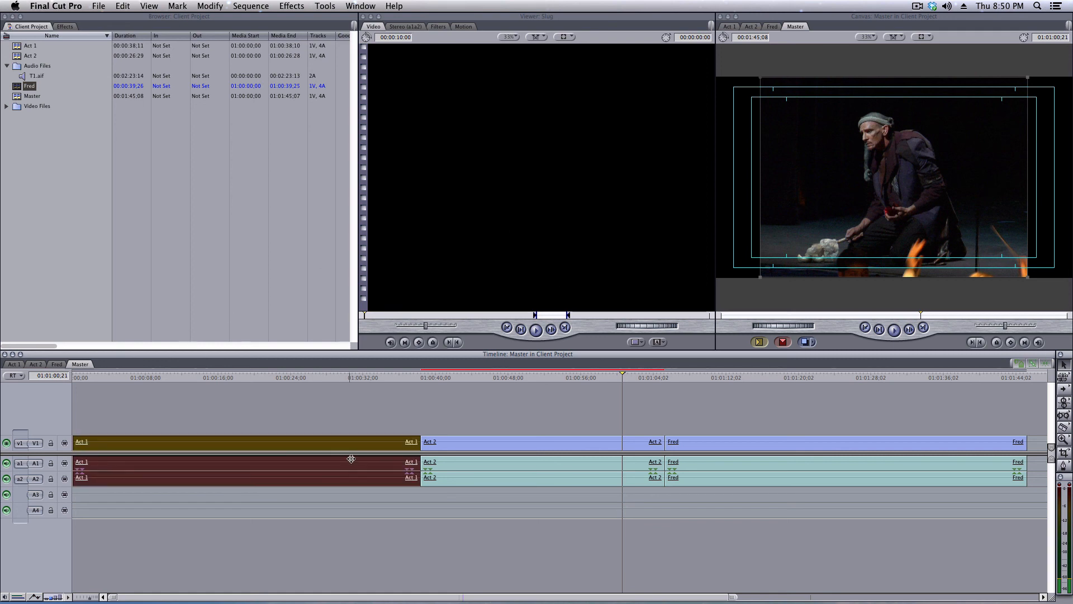
click(475, 447)
click(706, 445)
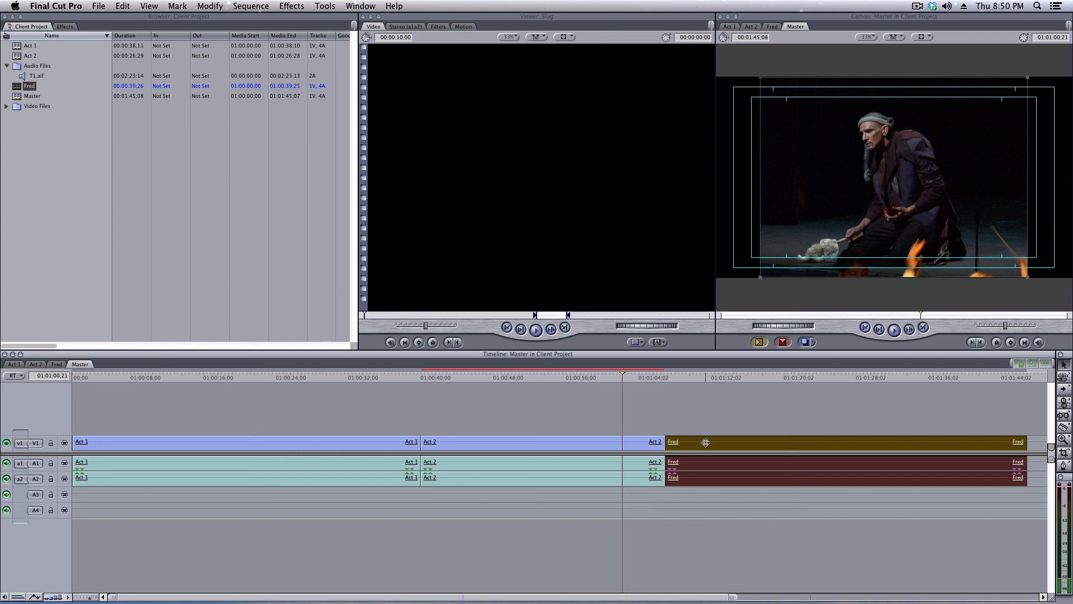
click(539, 442)
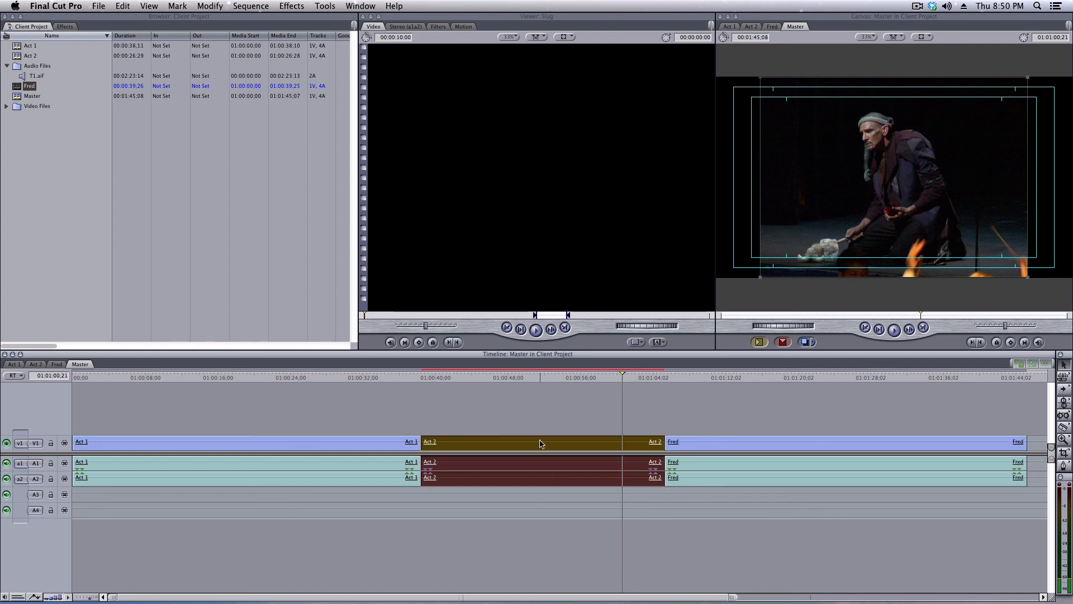
click(360, 447)
click(716, 447)
click(362, 444)
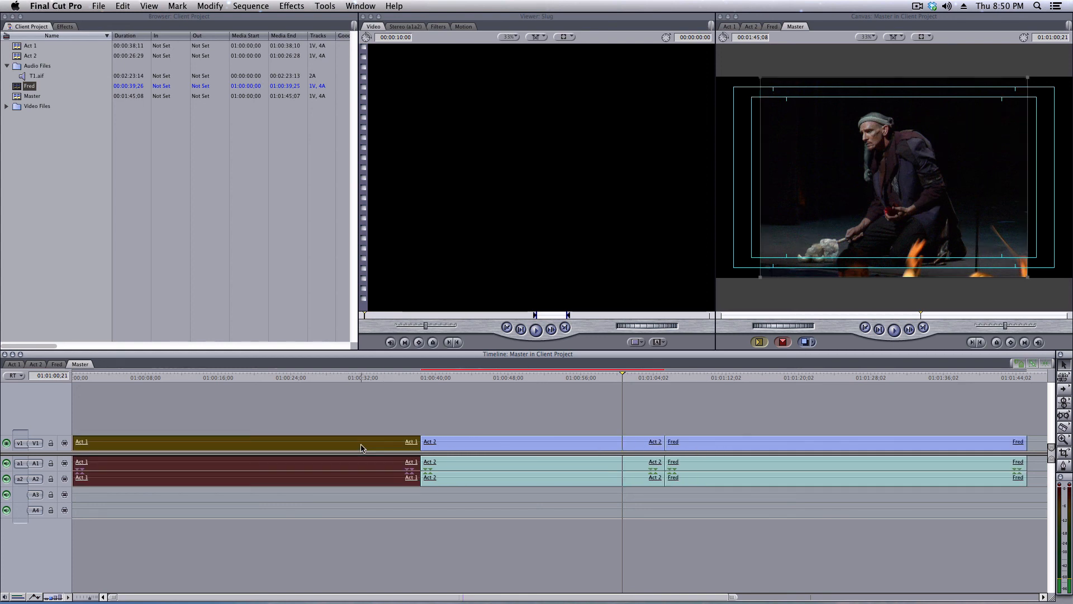
click(496, 444)
click(688, 444)
click(368, 446)
click(725, 444)
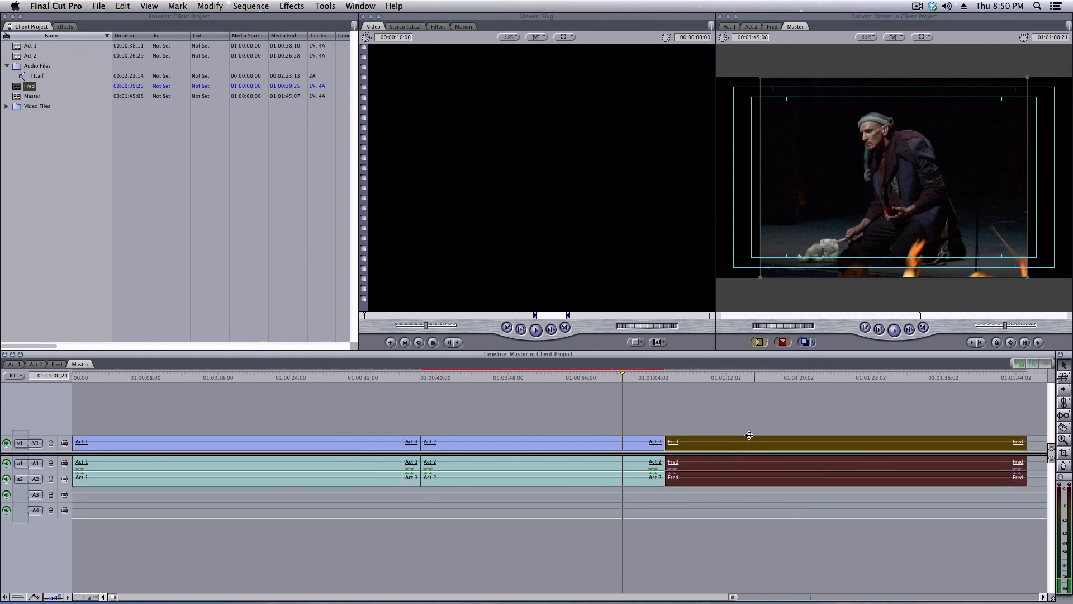
Open the nested Act 1 sequence and ripple-trim the Haleakala Cows clip's end to 01:00:32:13 and its start to 01:00:06:24
double_click(316, 444)
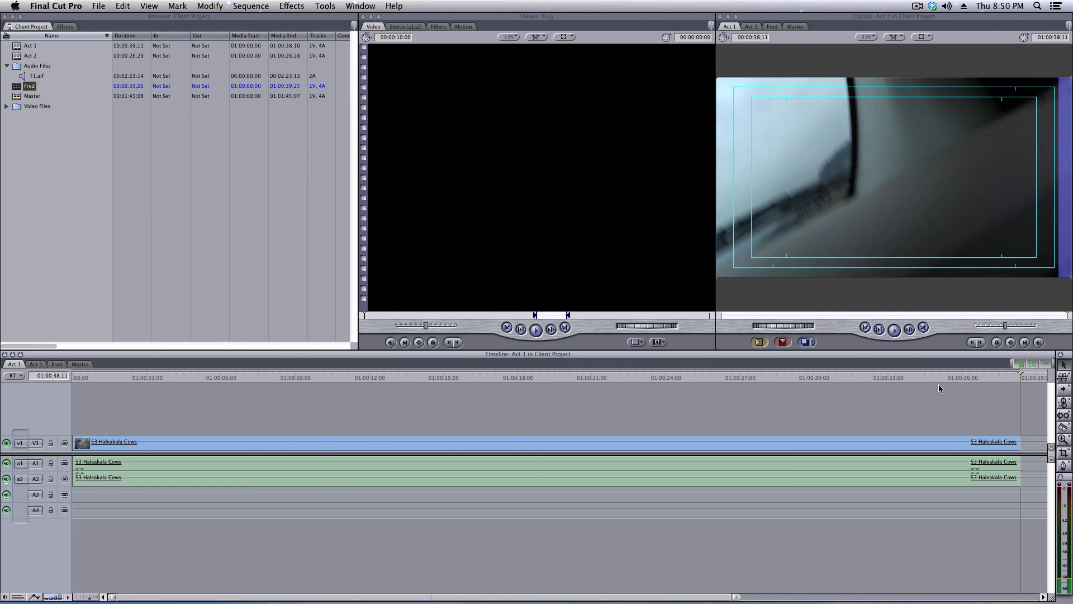
drag(946, 378, 873, 380)
drag(1018, 443, 874, 444)
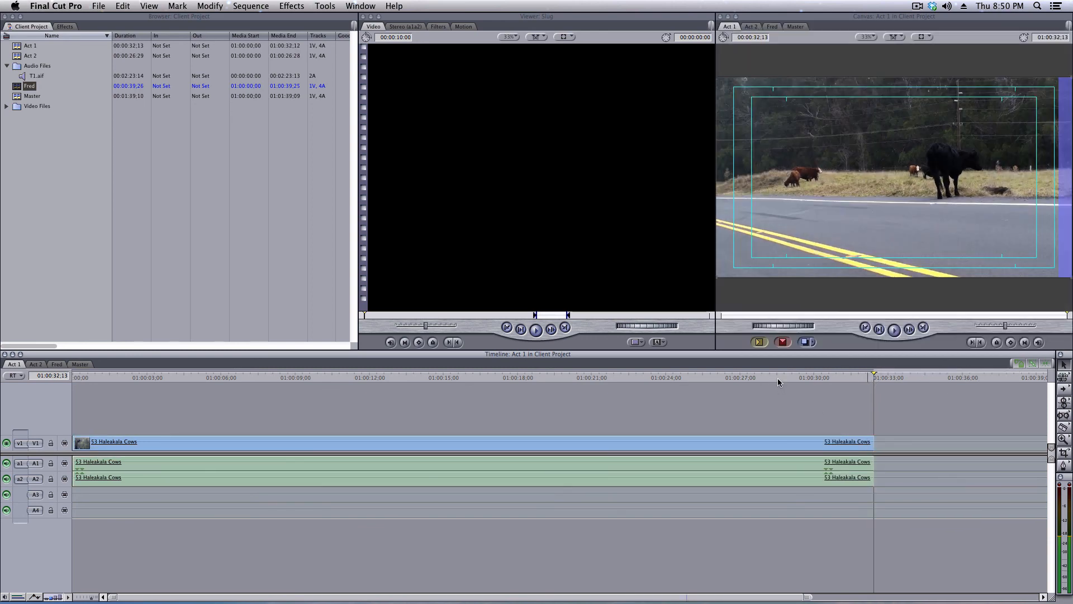
drag(776, 378, 240, 377)
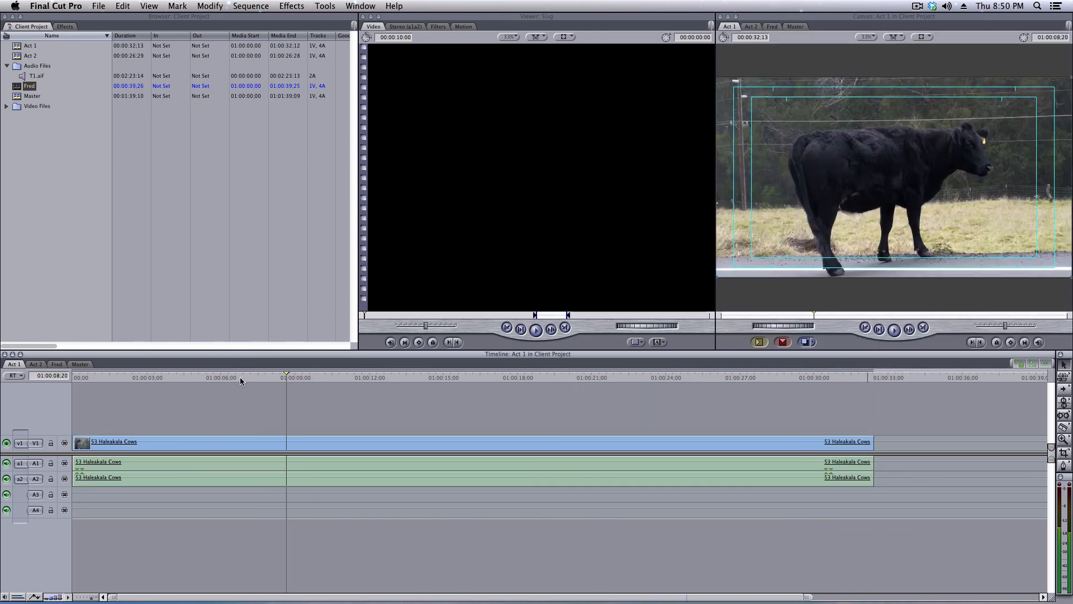
mouse_move(73, 443)
mouse_down()
mouse_move(247, 445)
mouse_move(79, 445)
mouse_up()
click(110, 414)
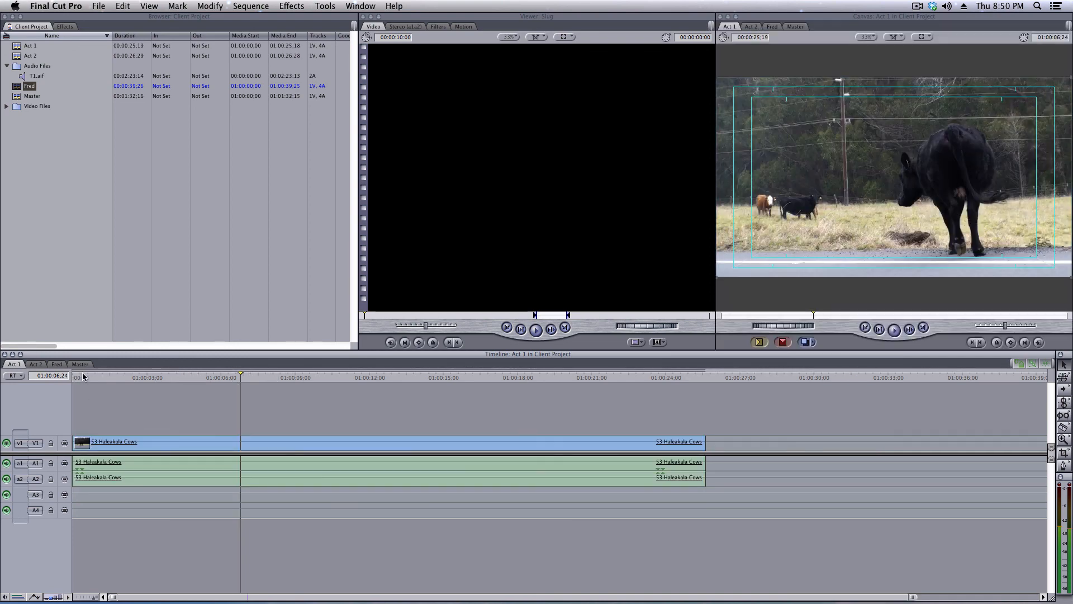
Return to Master and preview the shortened Act 1 at about 01:00:13:18
click(80, 364)
click(281, 406)
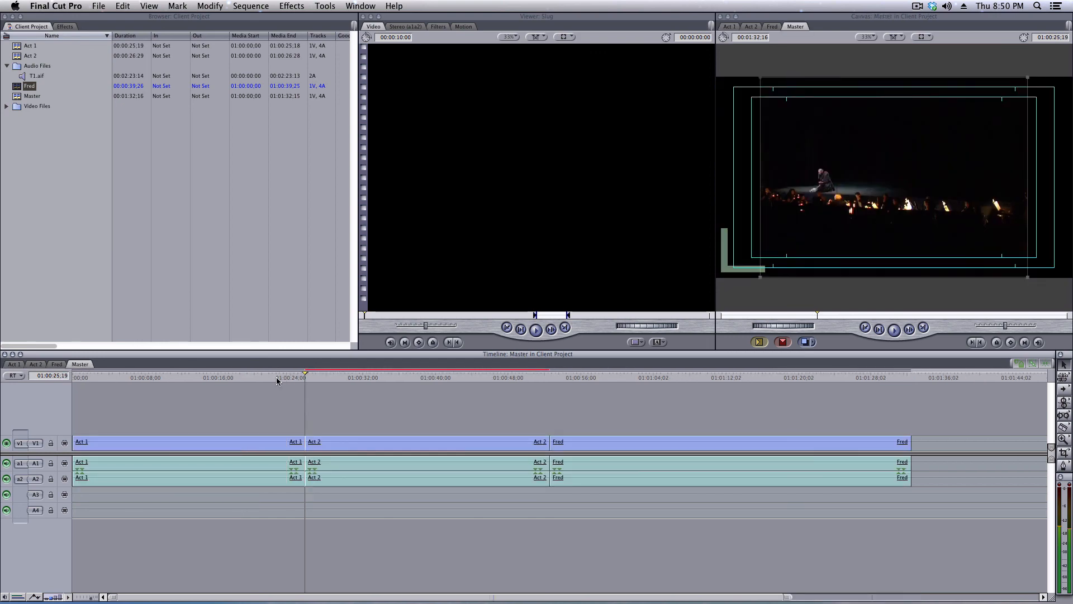
drag(278, 380, 196, 380)
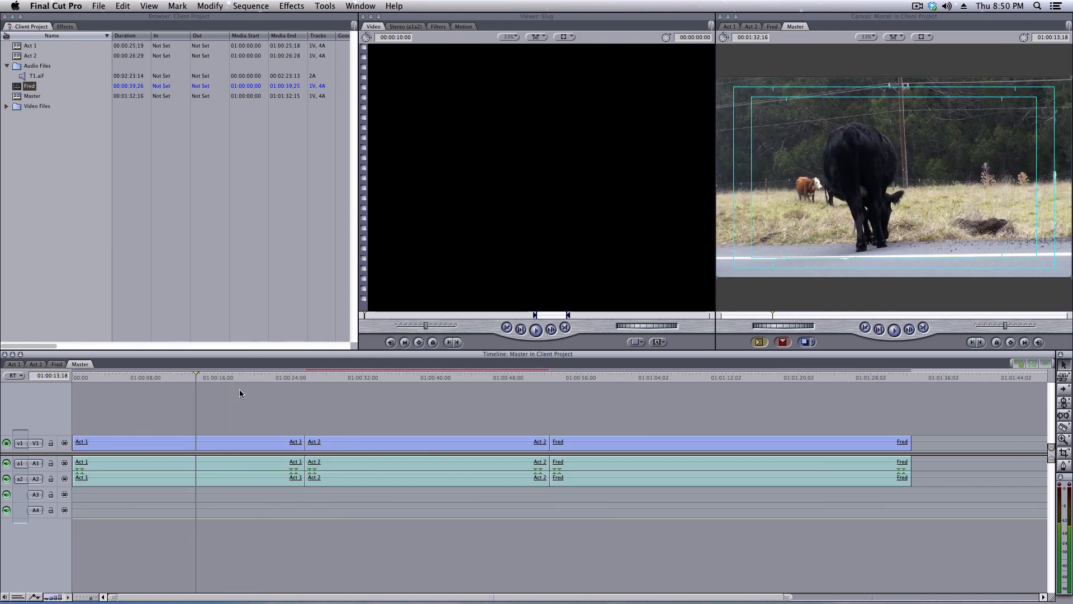
Open the nested Act 2 sequence, ripple-trim C2a's start to 01:00:12:06, and check Master at about 01:00:43:06
key(Down)
double_click(394, 445)
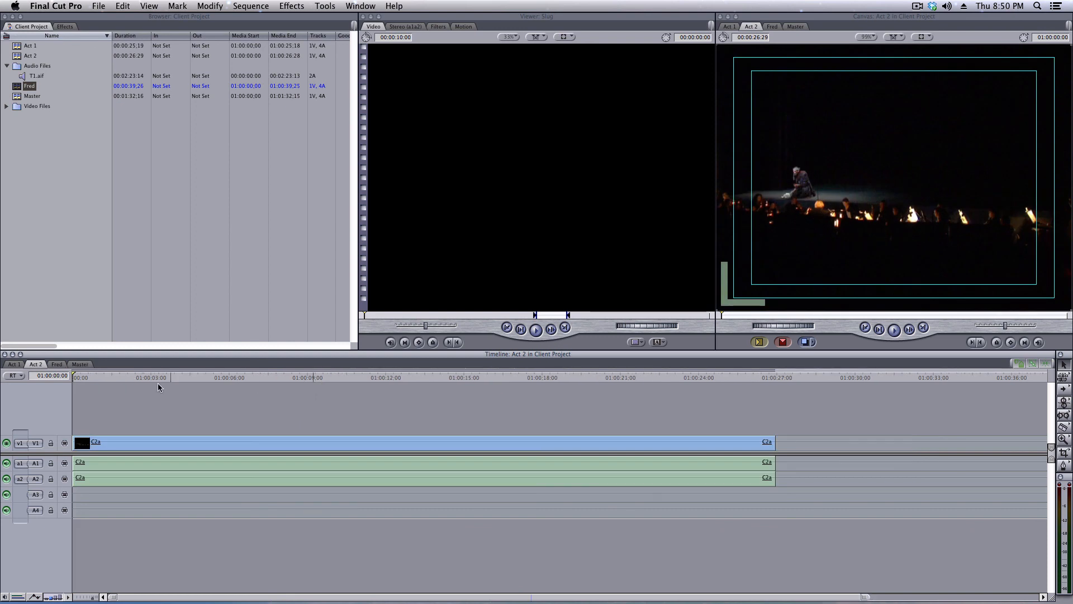
drag(108, 376, 390, 385)
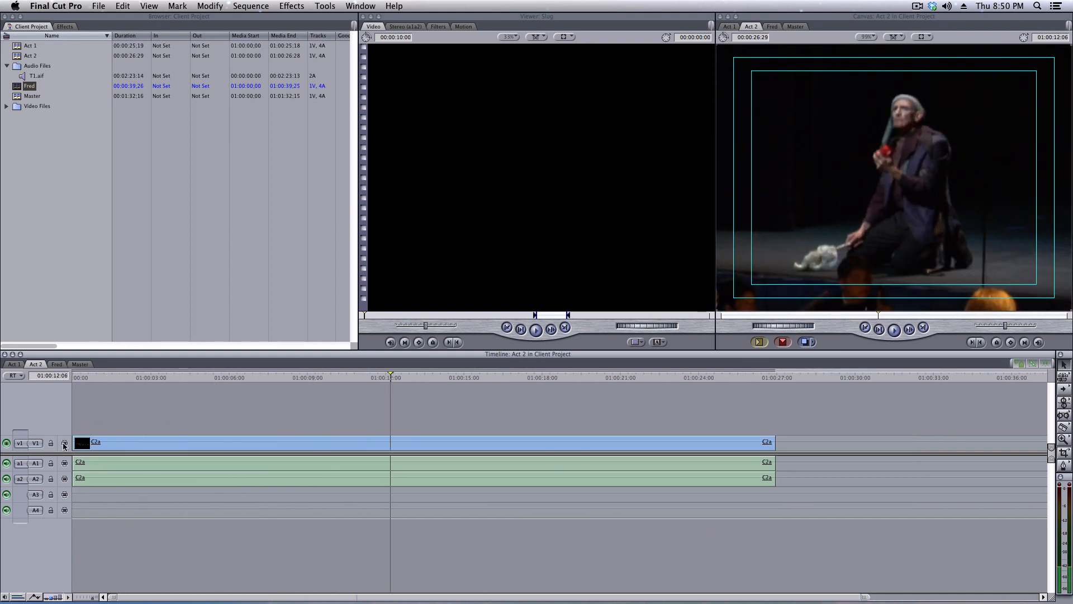
mouse_move(73, 444)
mouse_down()
mouse_move(395, 444)
mouse_move(106, 457)
mouse_move(93, 438)
mouse_up()
click(78, 363)
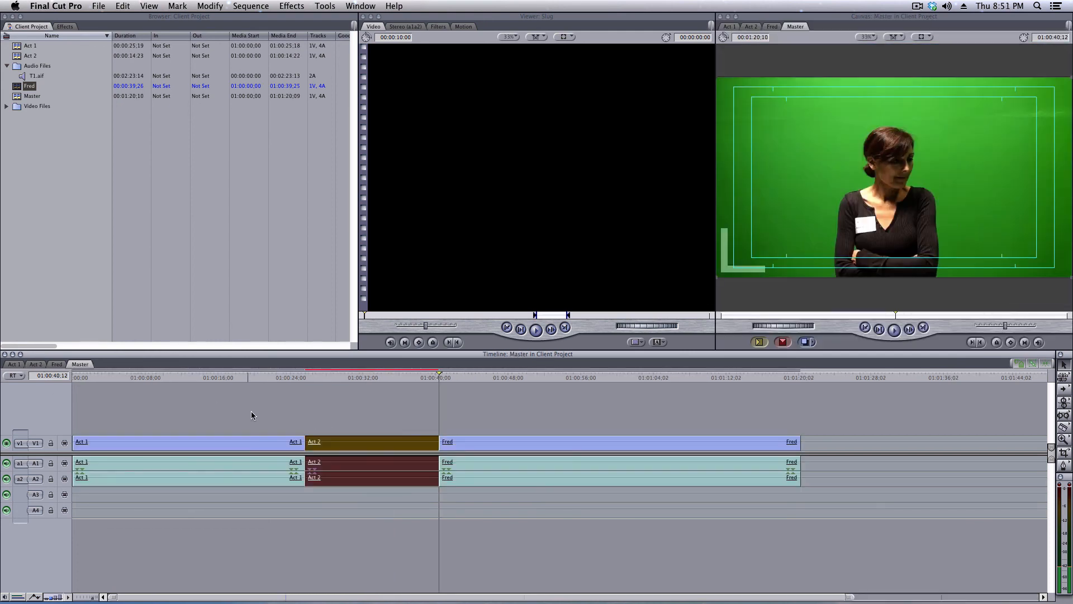
click(463, 377)
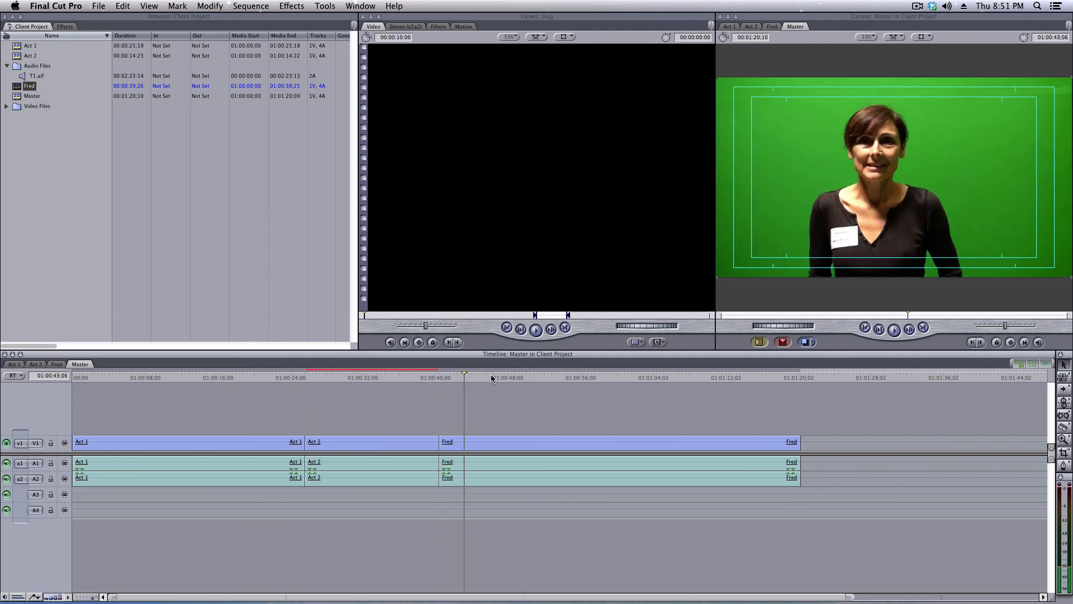
Open the nested Fred sequence and apply the Chroma Keyer video filter to the Green Screen Test clip
double_click(496, 442)
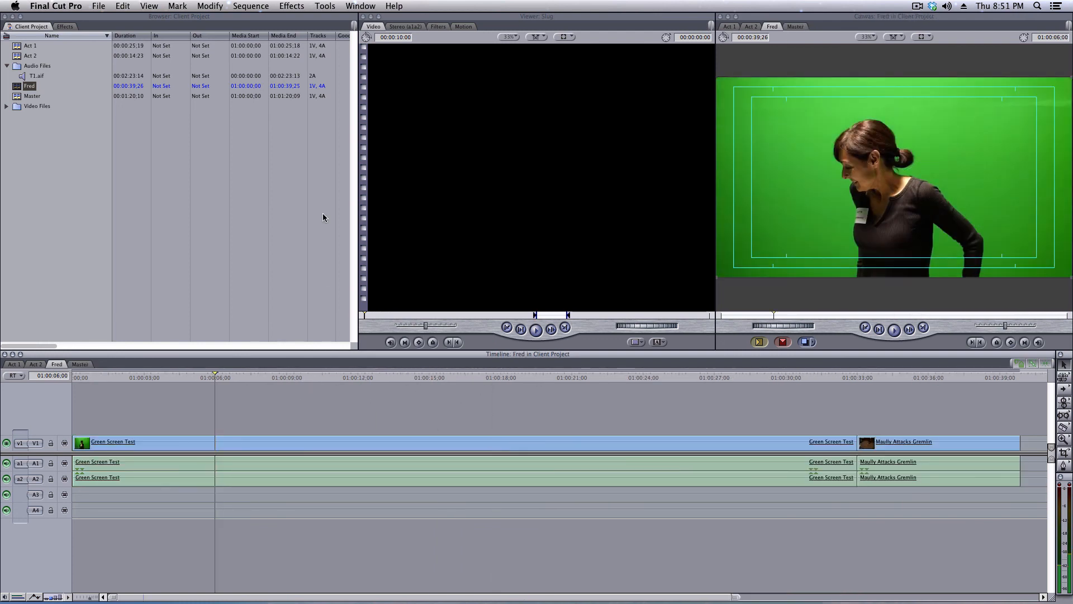
click(64, 26)
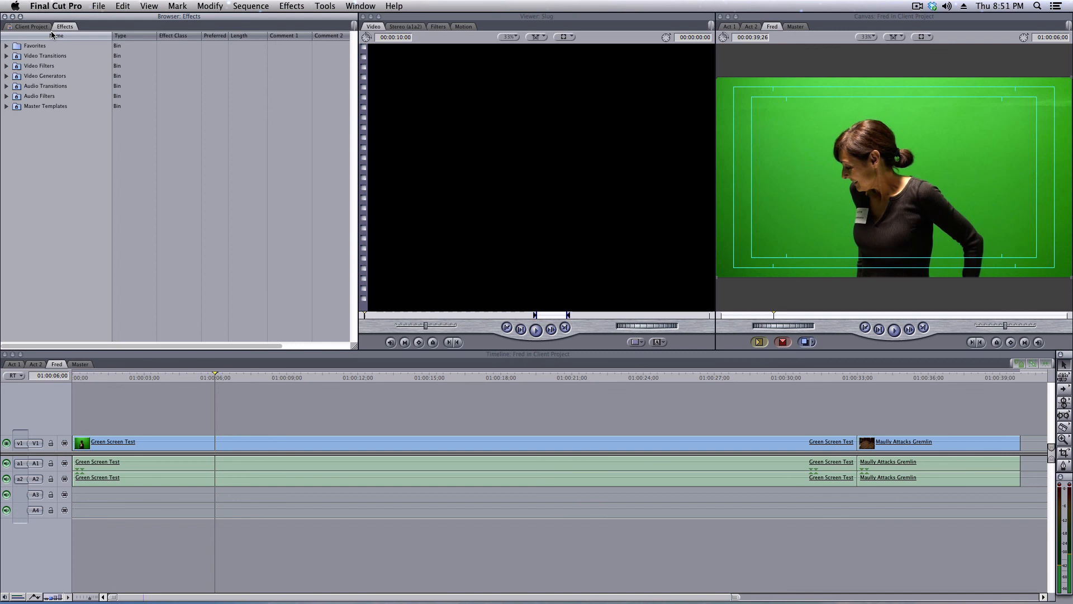
click(7, 66)
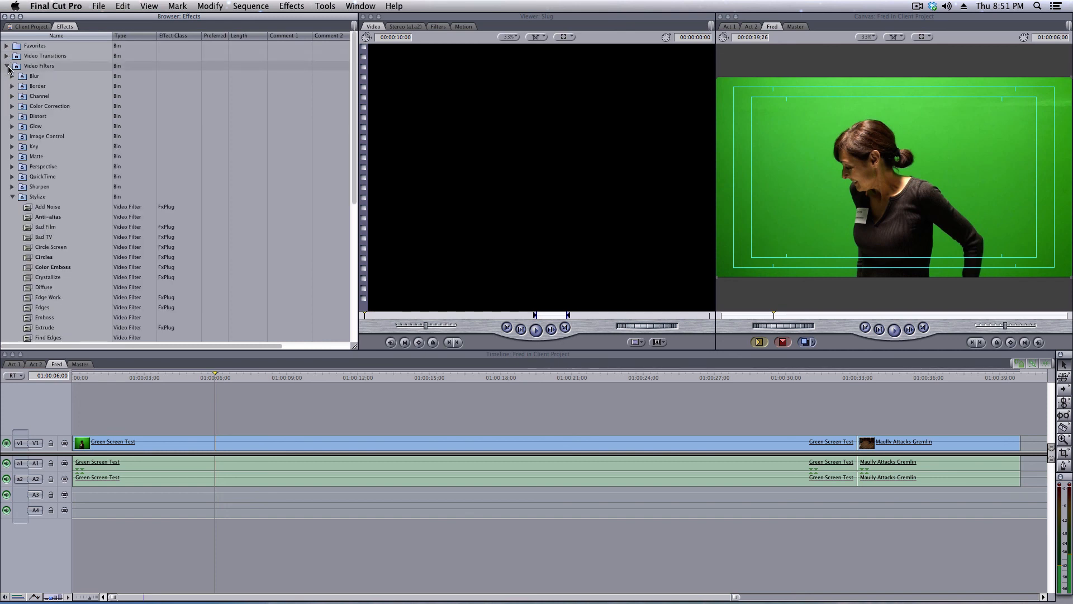
click(17, 199)
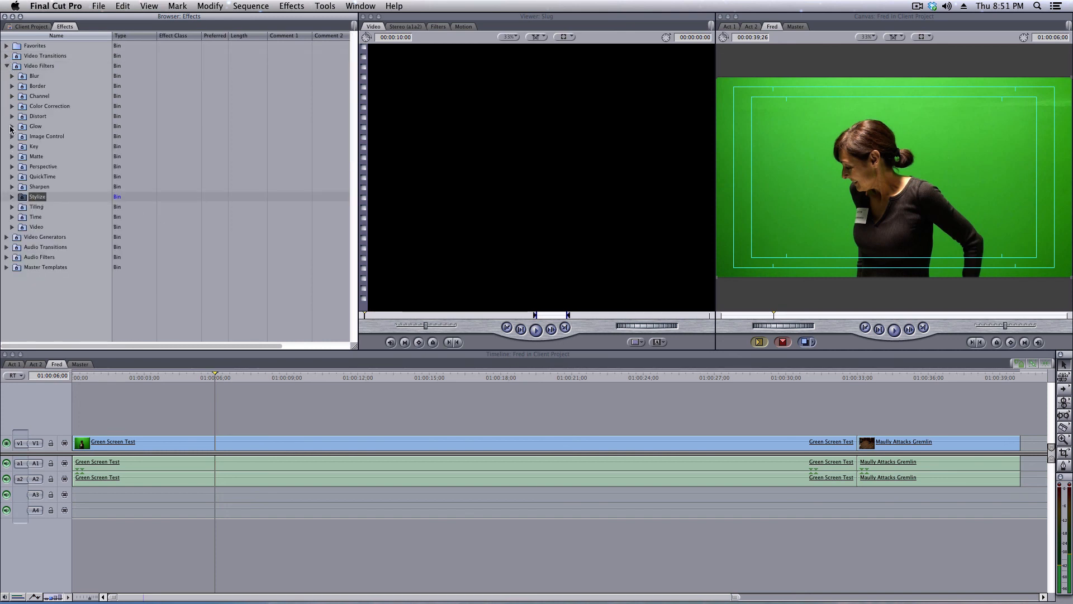
click(12, 147)
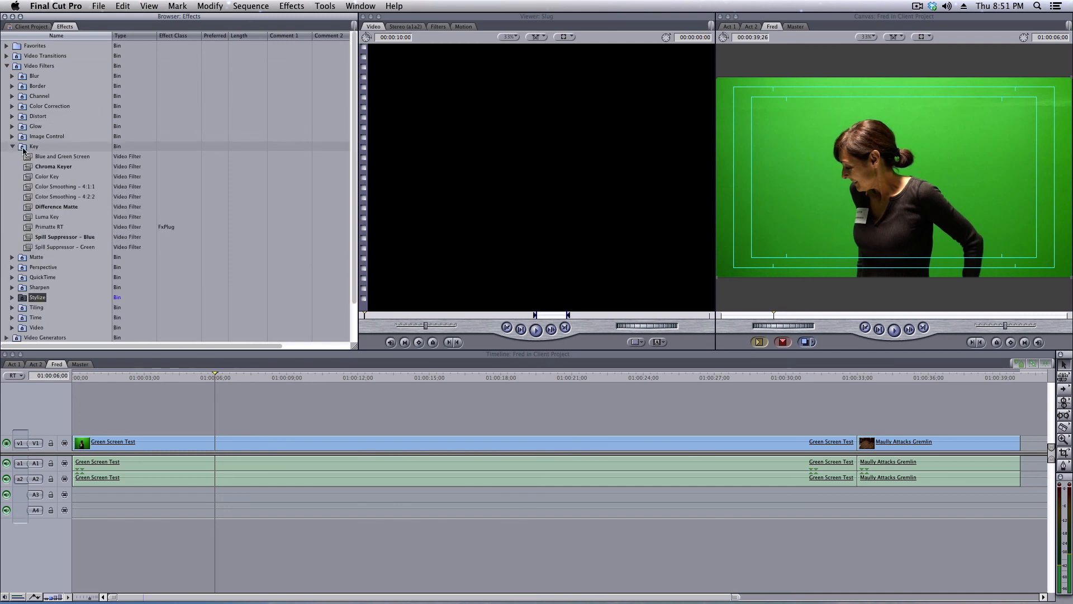
drag(53, 166, 231, 443)
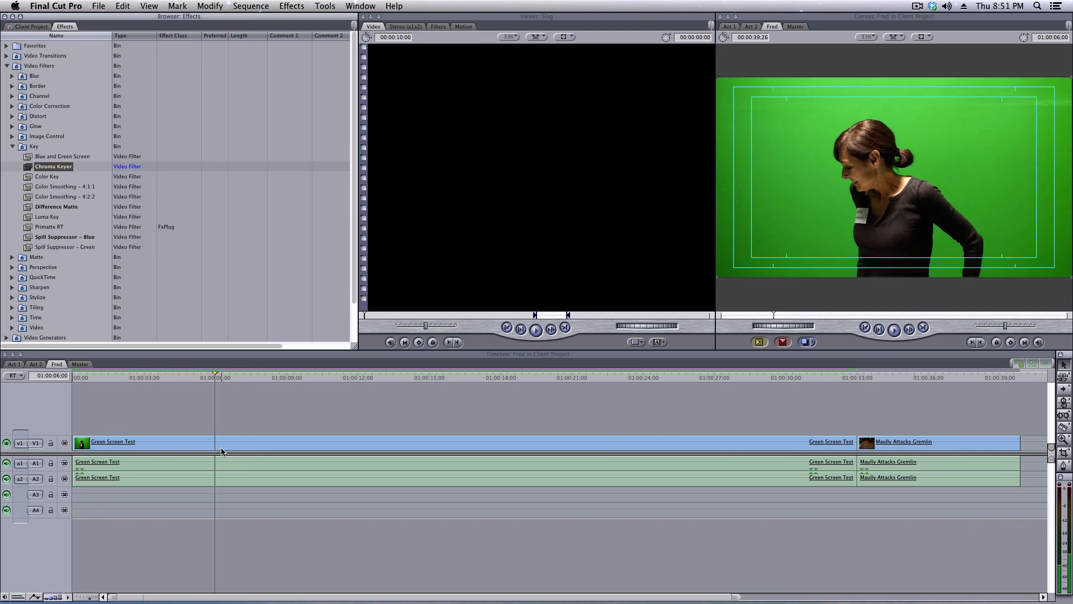
Sample the green backdrop in the Green Screen Test clip's Chroma Keyer settings and widen the keyed color range
double_click(221, 447)
click(478, 27)
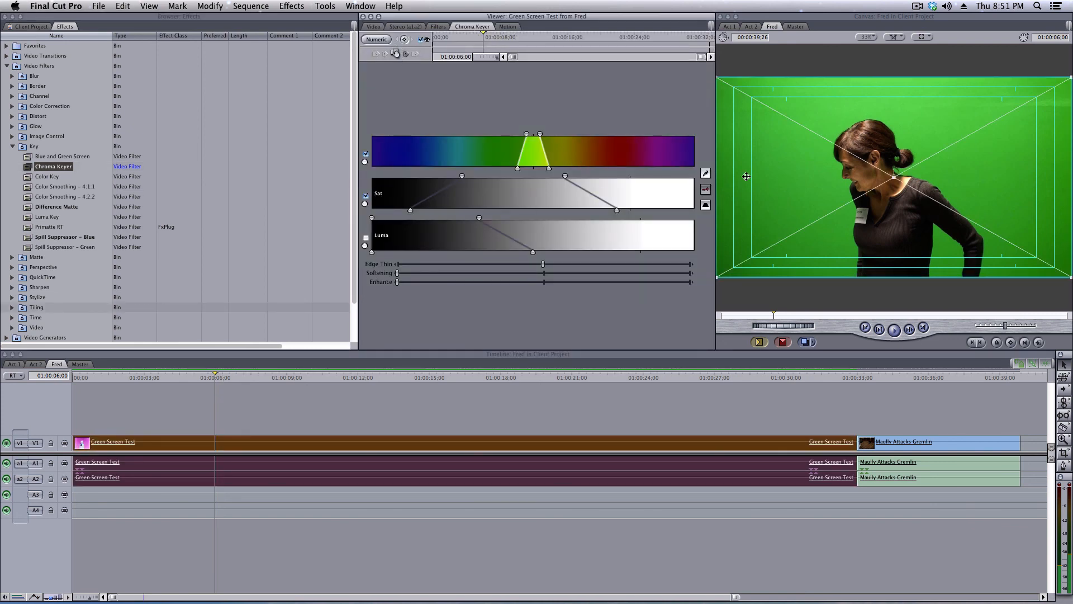
click(795, 197)
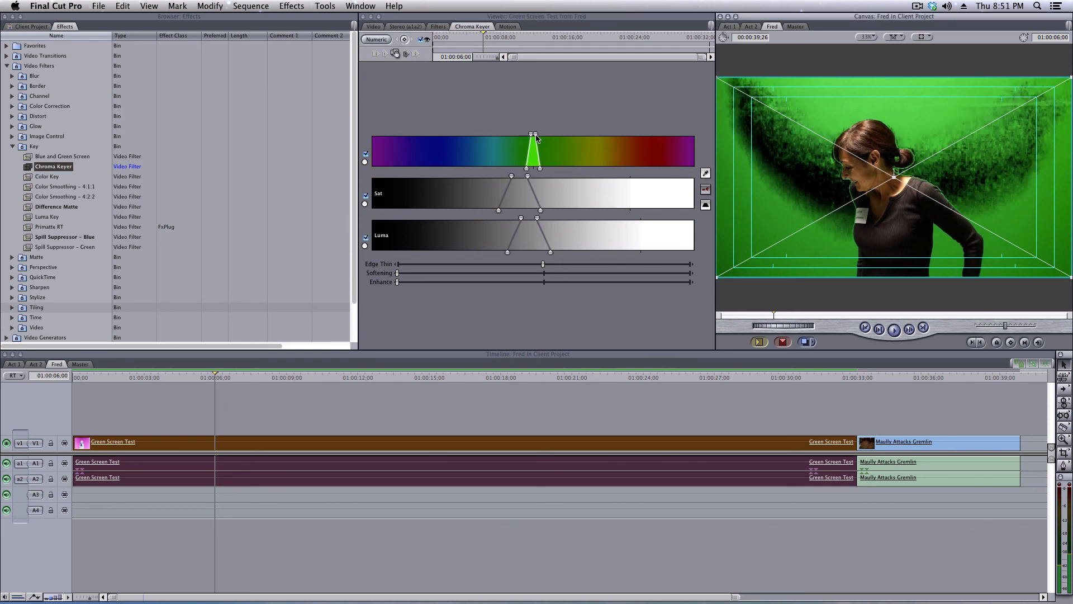
drag(535, 137, 518, 134)
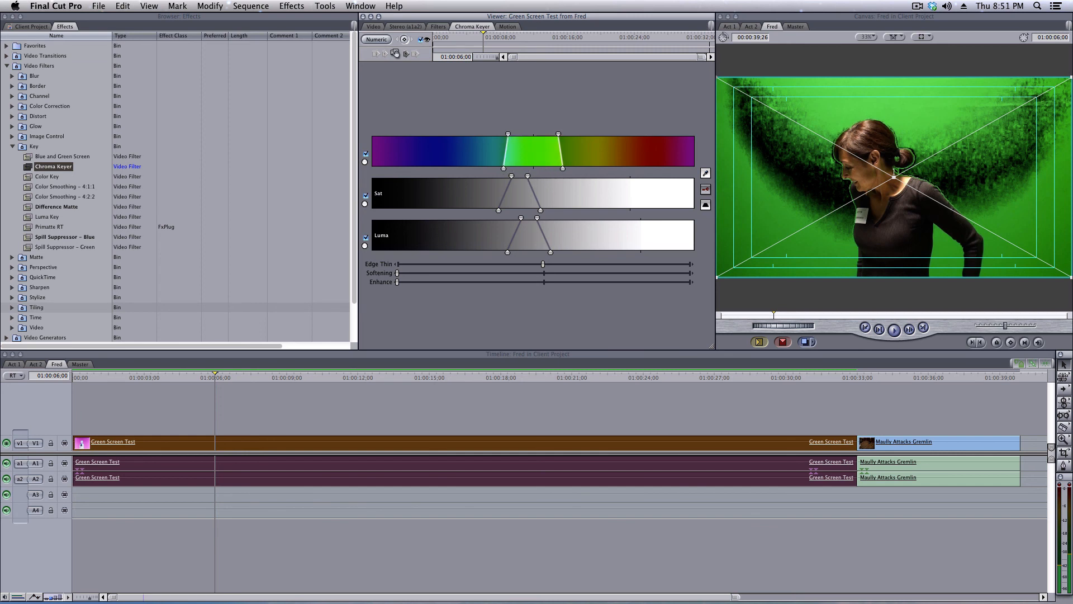
Widen the Chroma Keyer's saturation and luma ranges in both directions to key out the remaining green
drag(528, 176, 604, 176)
drag(511, 176, 443, 176)
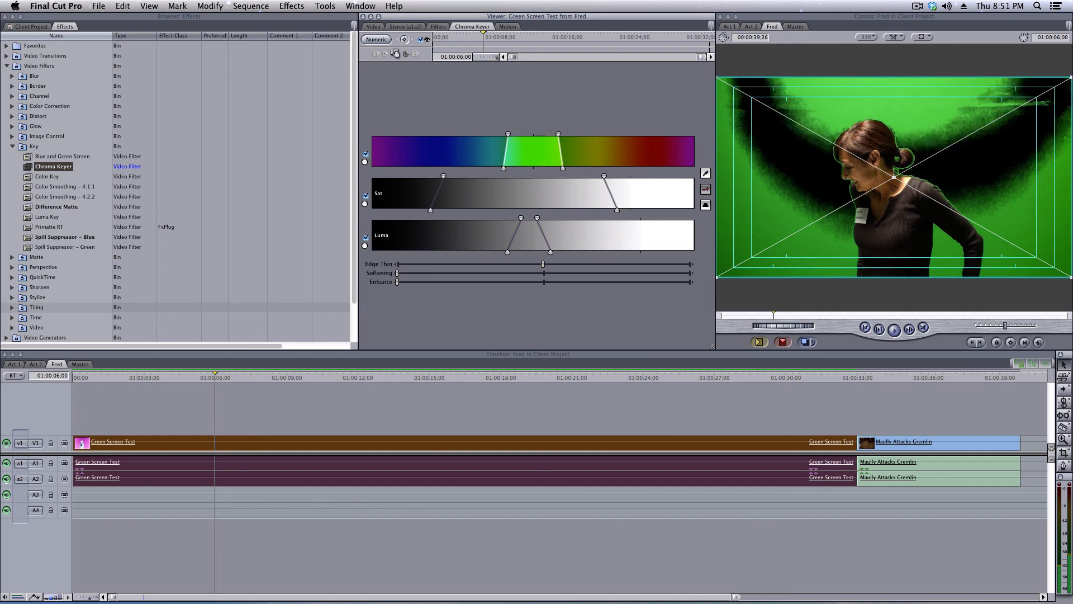
drag(605, 177, 628, 177)
drag(537, 218, 599, 218)
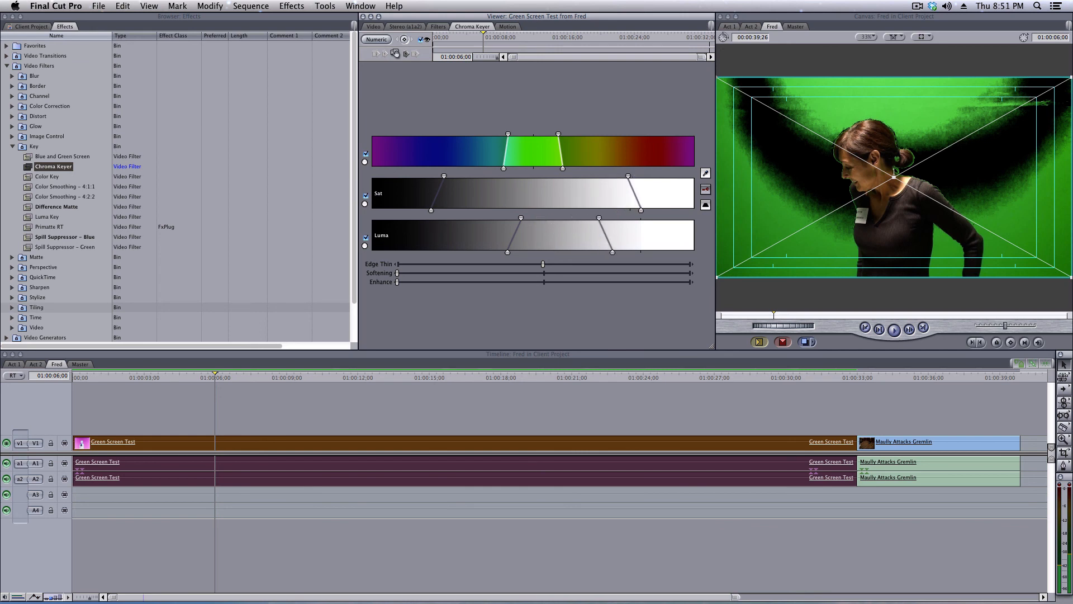
drag(520, 218, 436, 218)
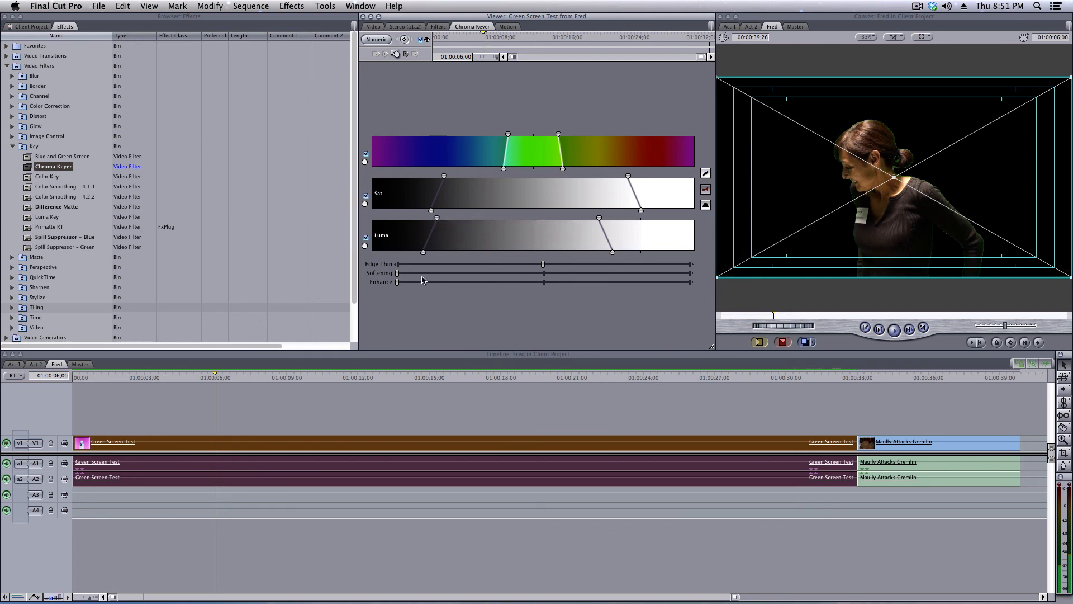
click(658, 412)
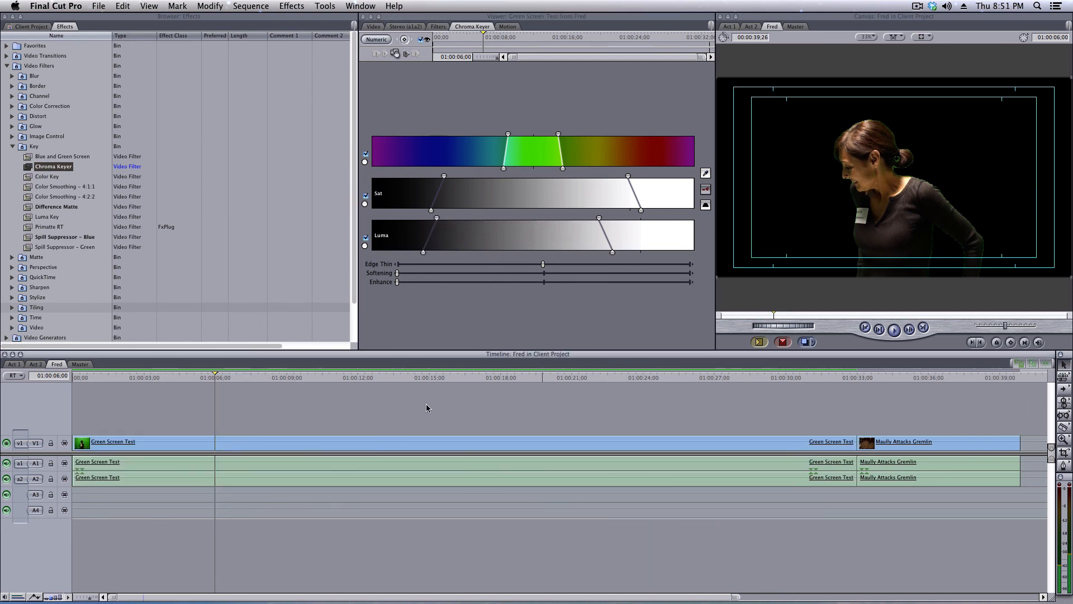
Trim the Green Screen Test clip's start to 01:00:07:22, and unlink and delete its audio
drag(277, 378, 256, 391)
drag(74, 442, 256, 443)
right_click(303, 463)
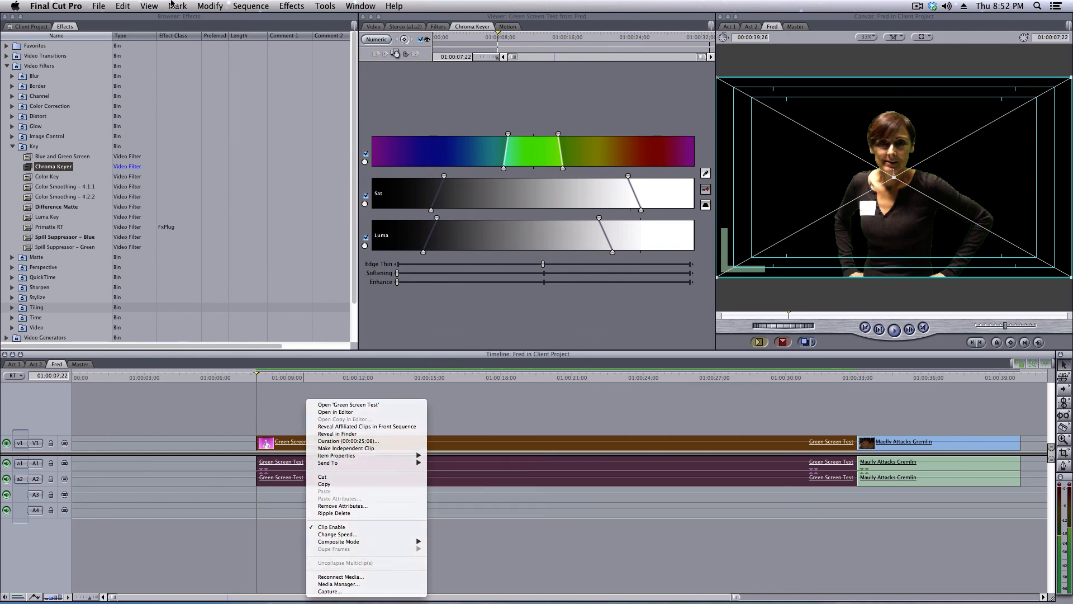
click(210, 6)
click(212, 117)
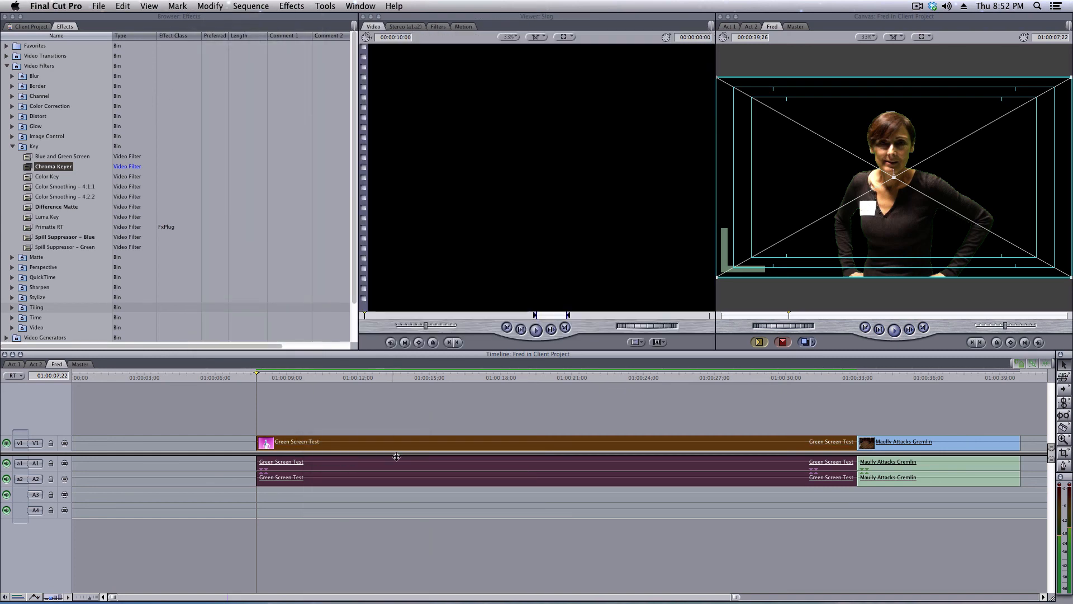
click(386, 461)
key(Delete)
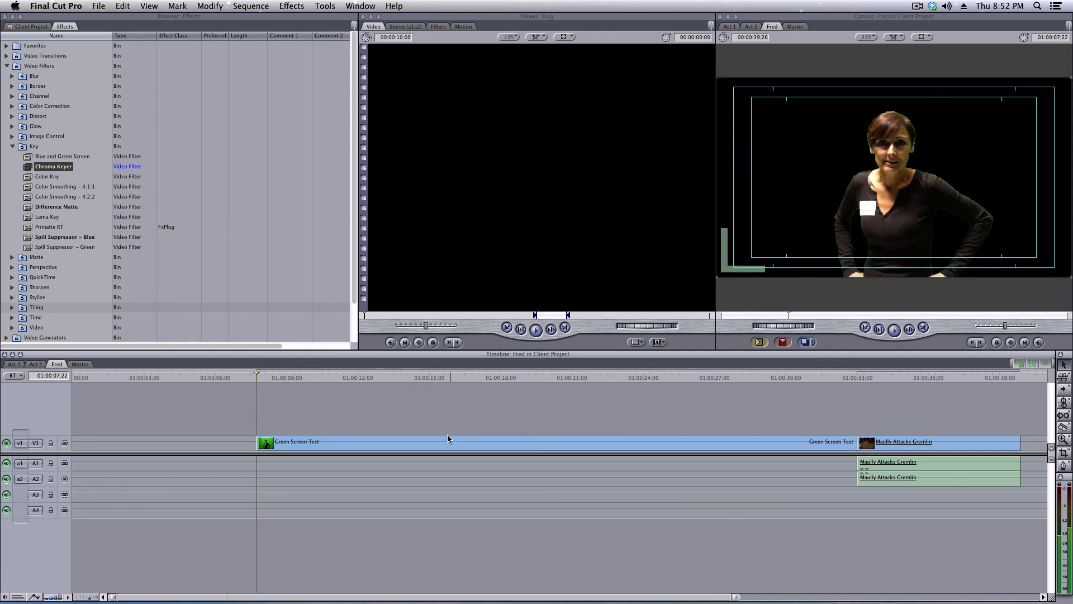
Move Green Screen Test to V2 and Maully Attacks Gremlin beneath it on V1, both at the sequence start
drag(447, 441, 265, 426)
drag(982, 447, 121, 444)
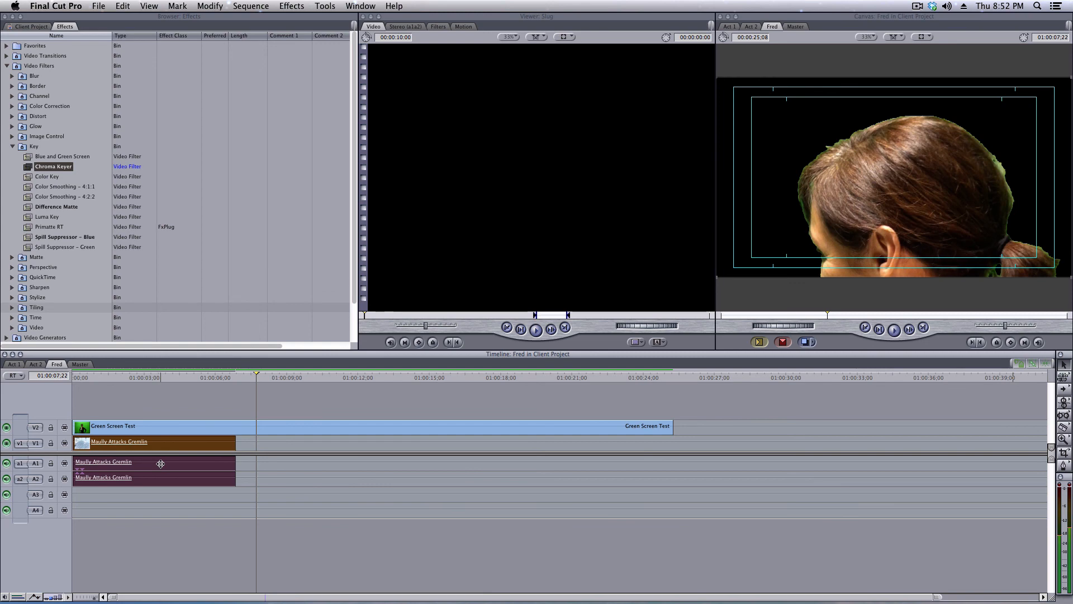
Unlink and delete the Maully Attacks Gremlin audio, and trim Green Screen Test's end to match that clip's end
click(159, 6)
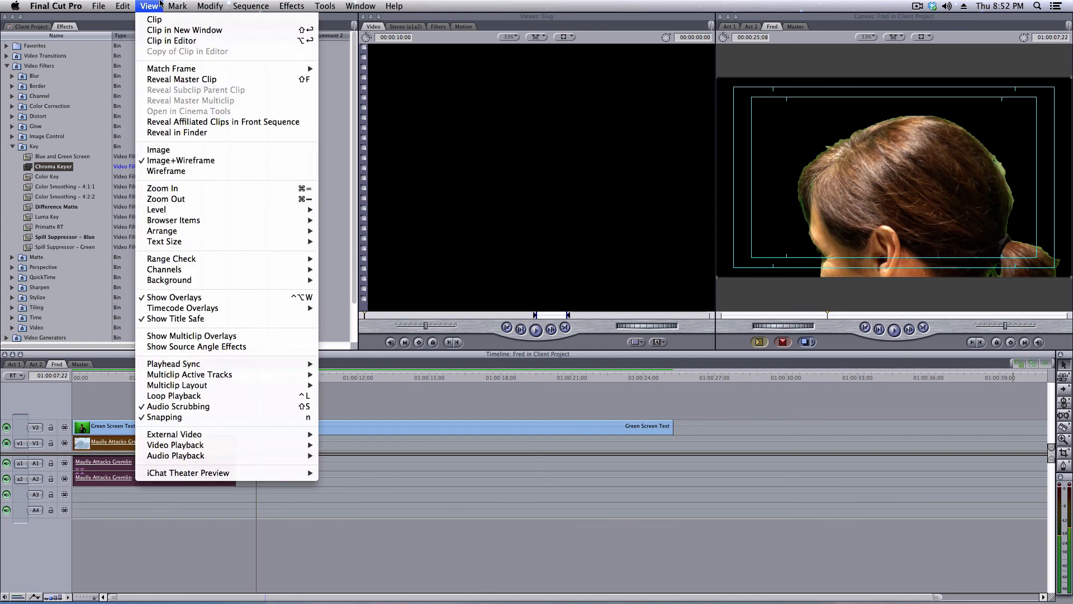
mouse_move(214, 6)
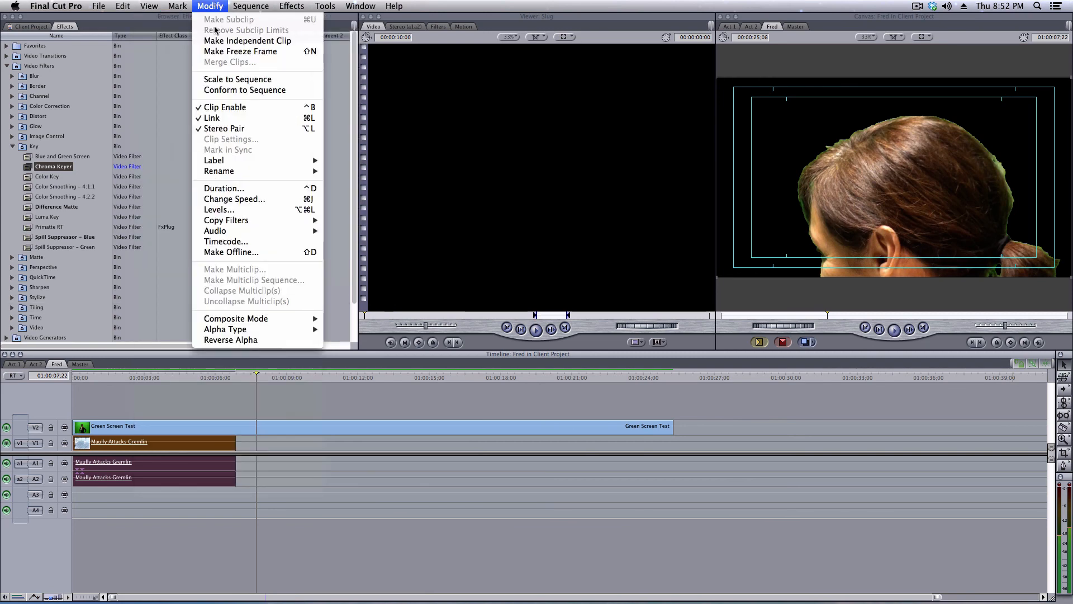
click(211, 117)
click(220, 462)
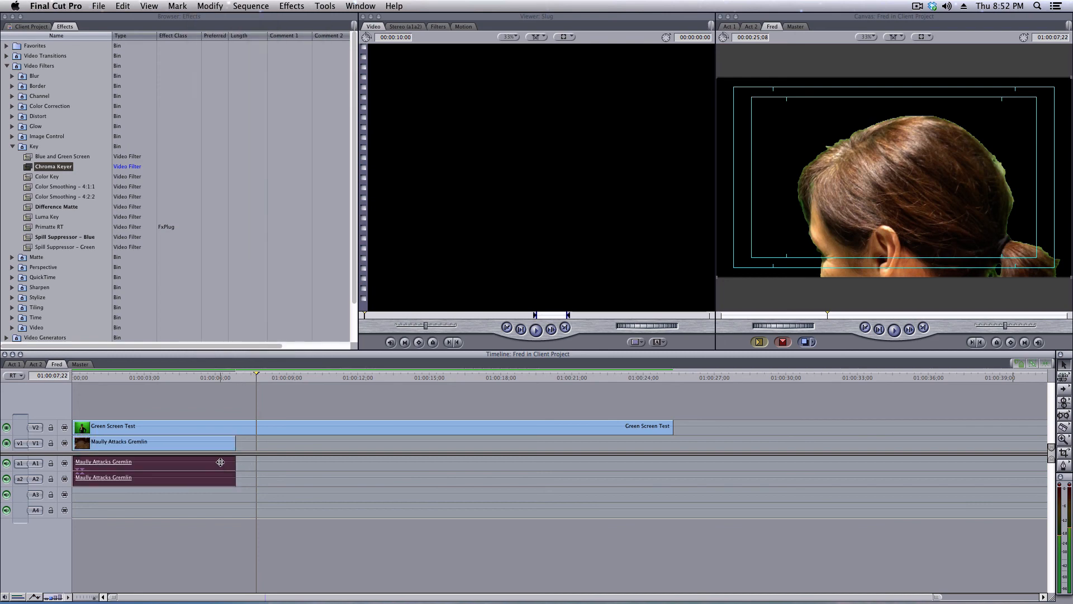
key(Delete)
drag(672, 426, 230, 430)
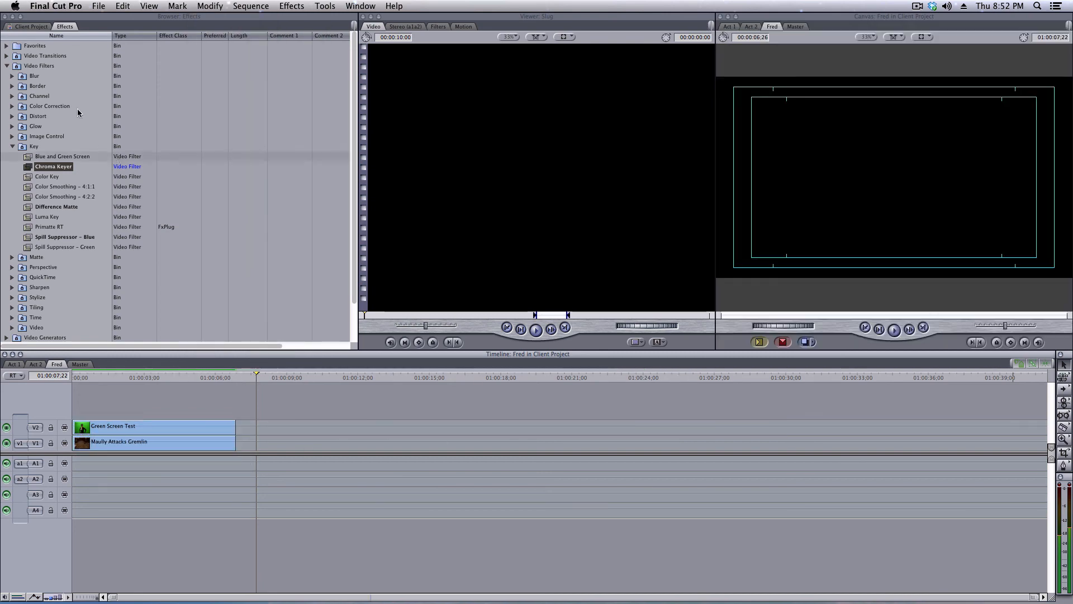
Place T1.aif from the Audio Files bin on audio tracks A1 and A2 at the start of the Fred sequence
click(31, 26)
click(22, 76)
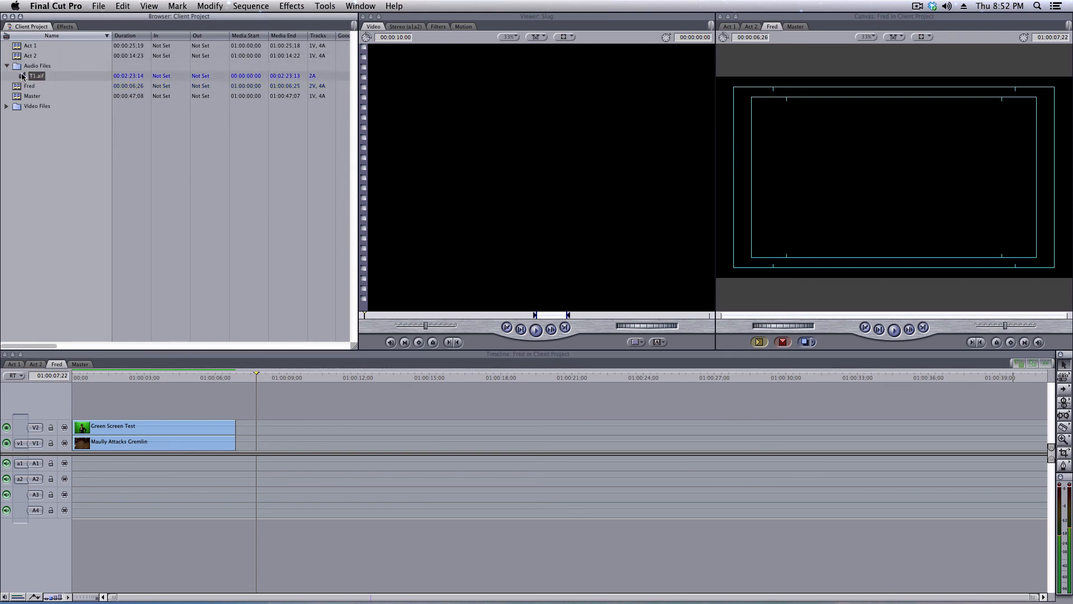
drag(22, 81, 74, 461)
click(168, 409)
key(shift+z)
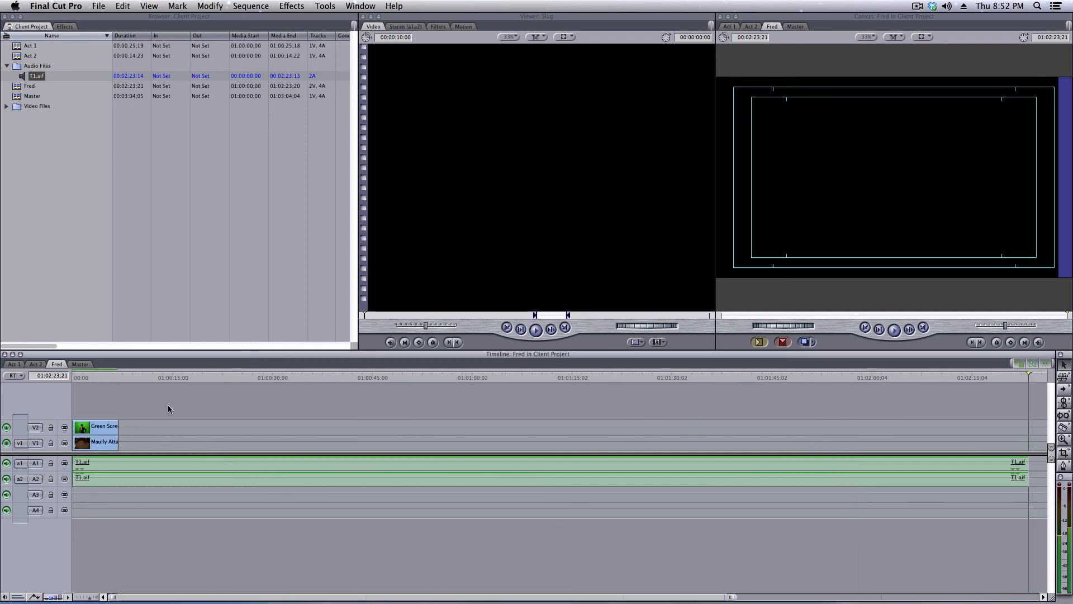
Cut T1.aif at the end of the video clips, delete the excess, and preview the composite at 01:00:03:18
key(b)
click(118, 474)
click(131, 469)
key(Delete)
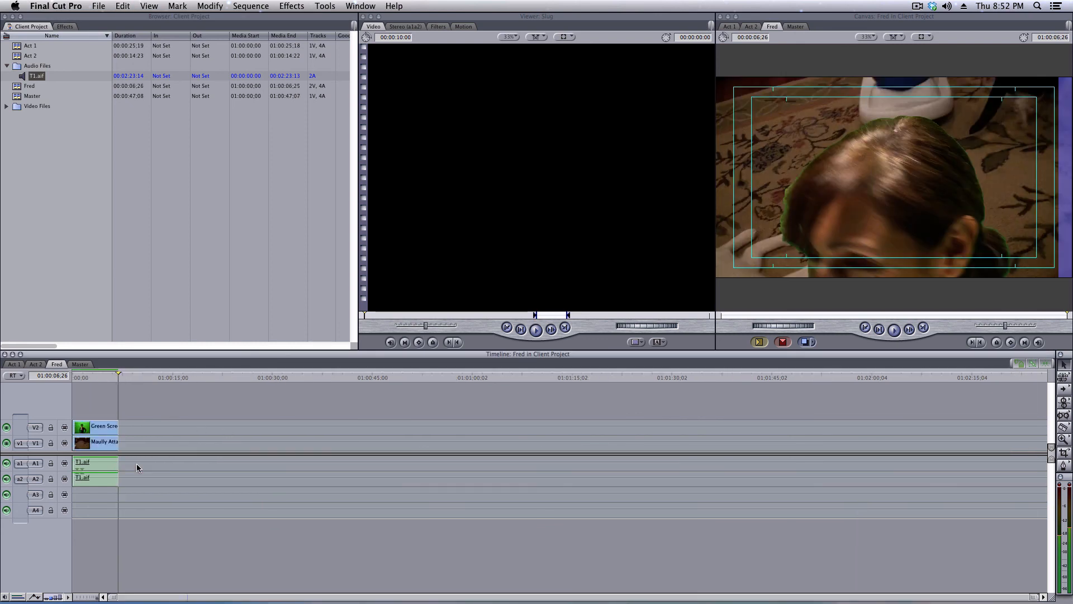
key(shift+z)
drag(126, 380, 555, 375)
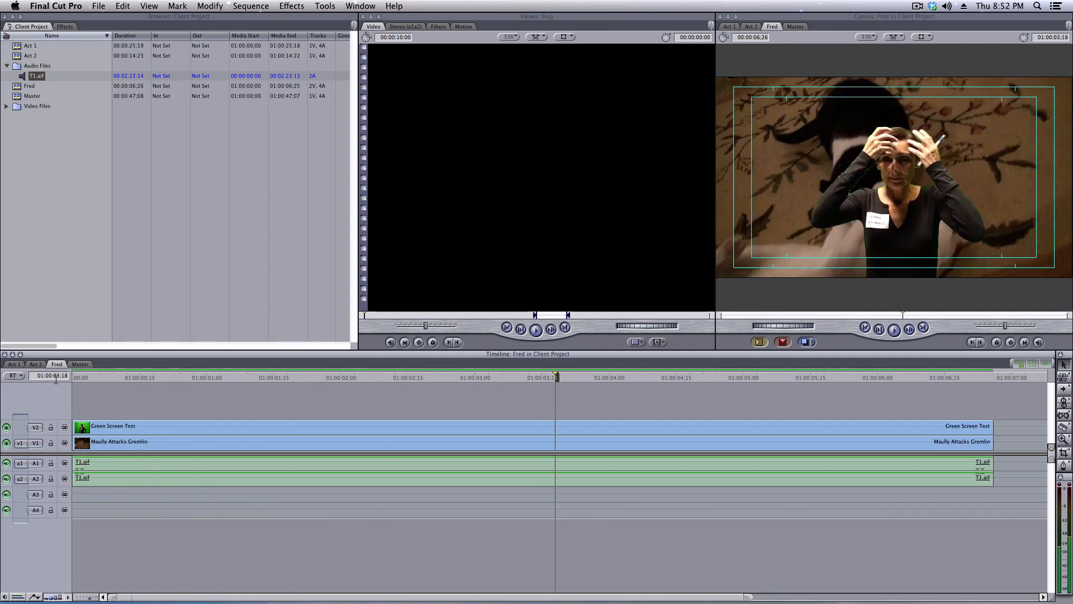
Return to Master, preview the nested Fred up to 01:00:44:08 and Act 1 at 01:00:23:24, and go back to the start
click(80, 364)
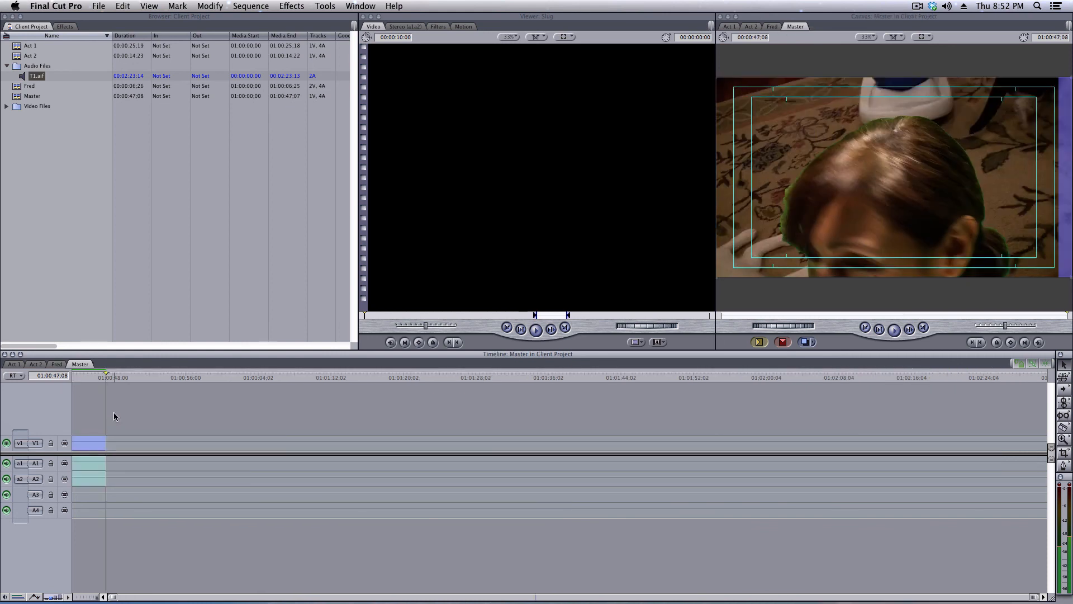
key(shift+z)
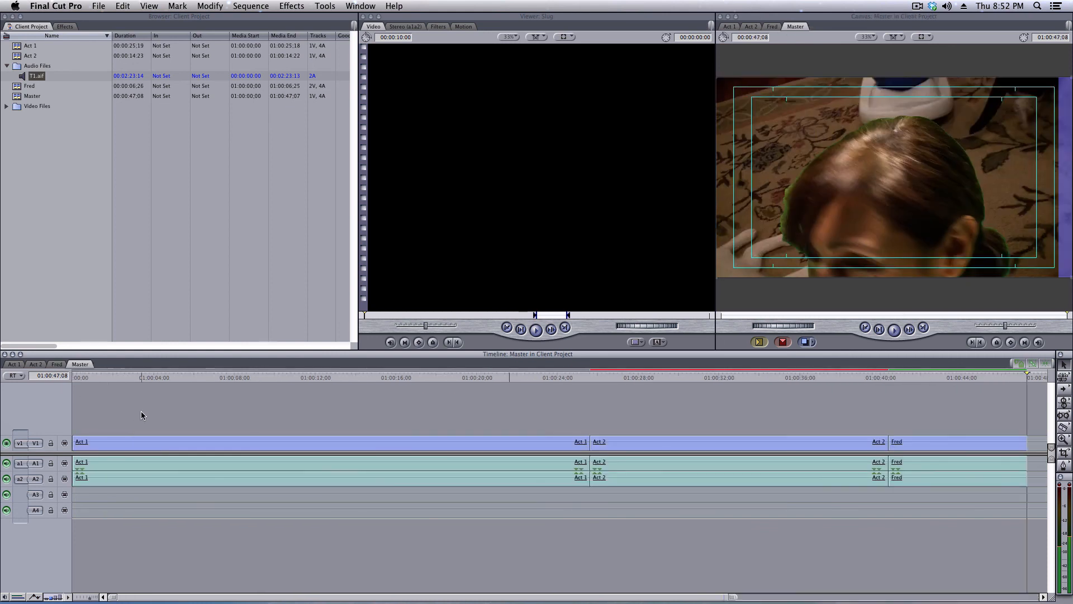
click(916, 377)
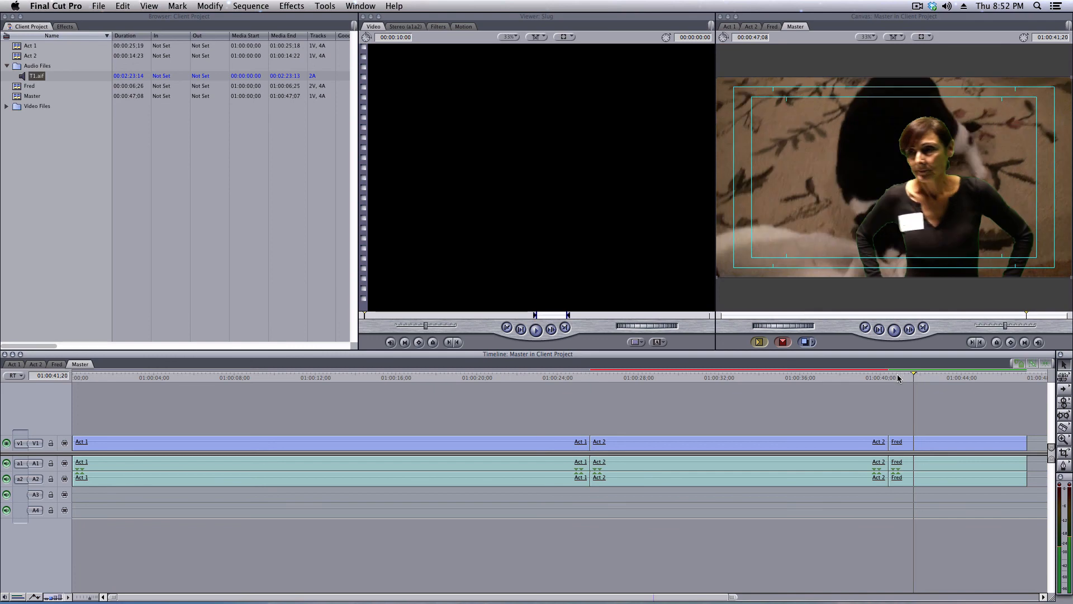
drag(898, 378, 967, 377)
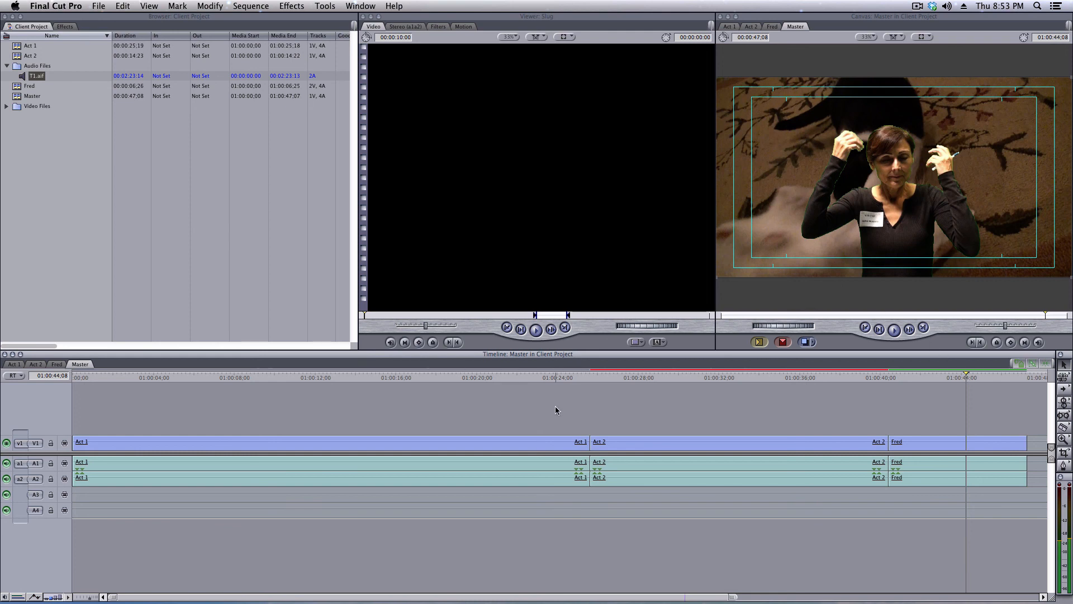
drag(581, 377, 553, 377)
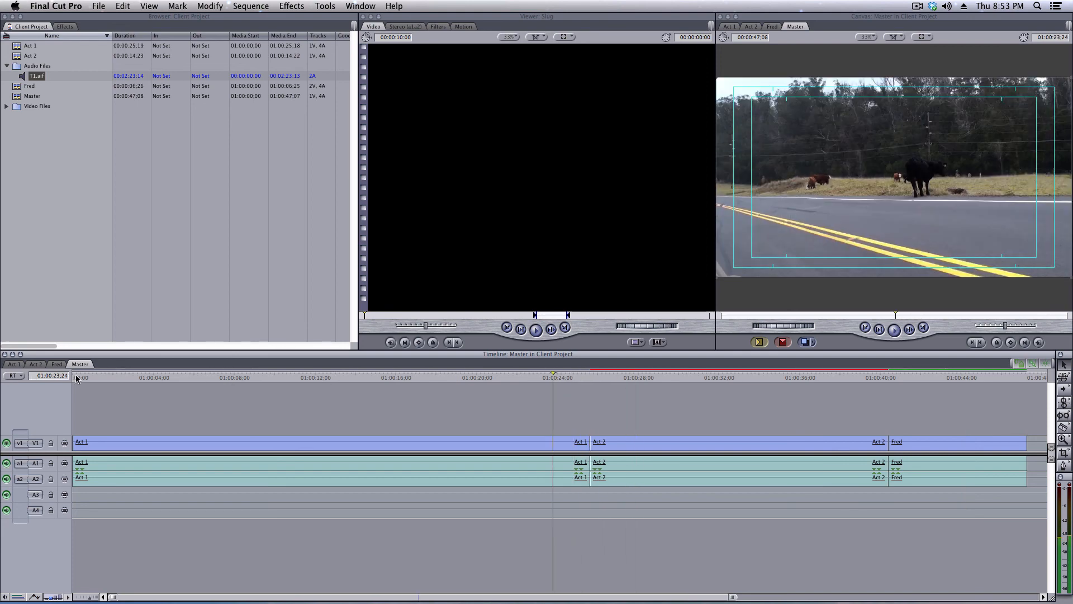
drag(77, 379, 57, 380)
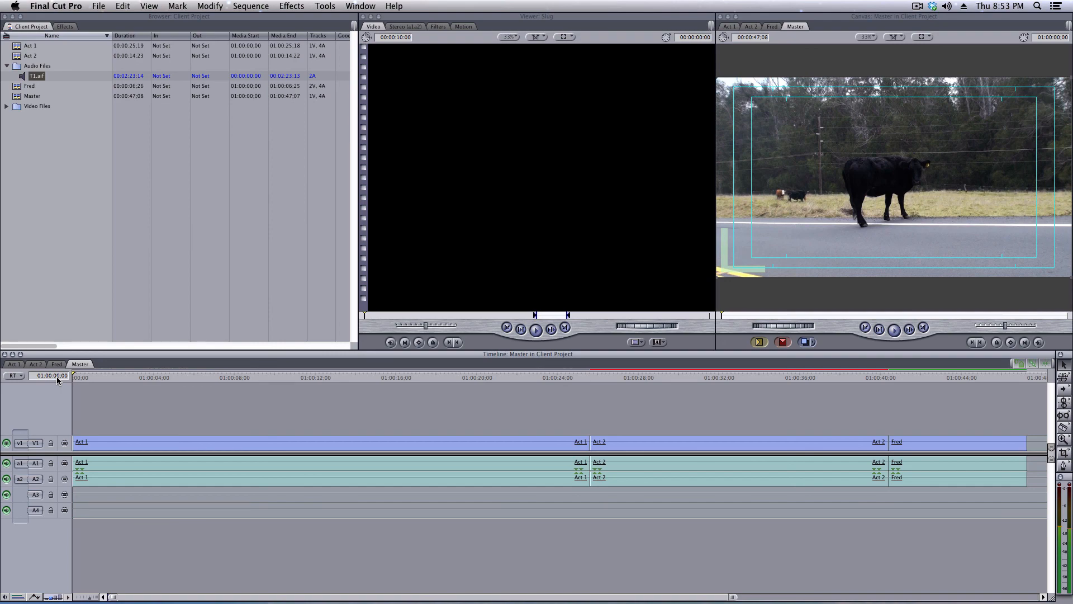